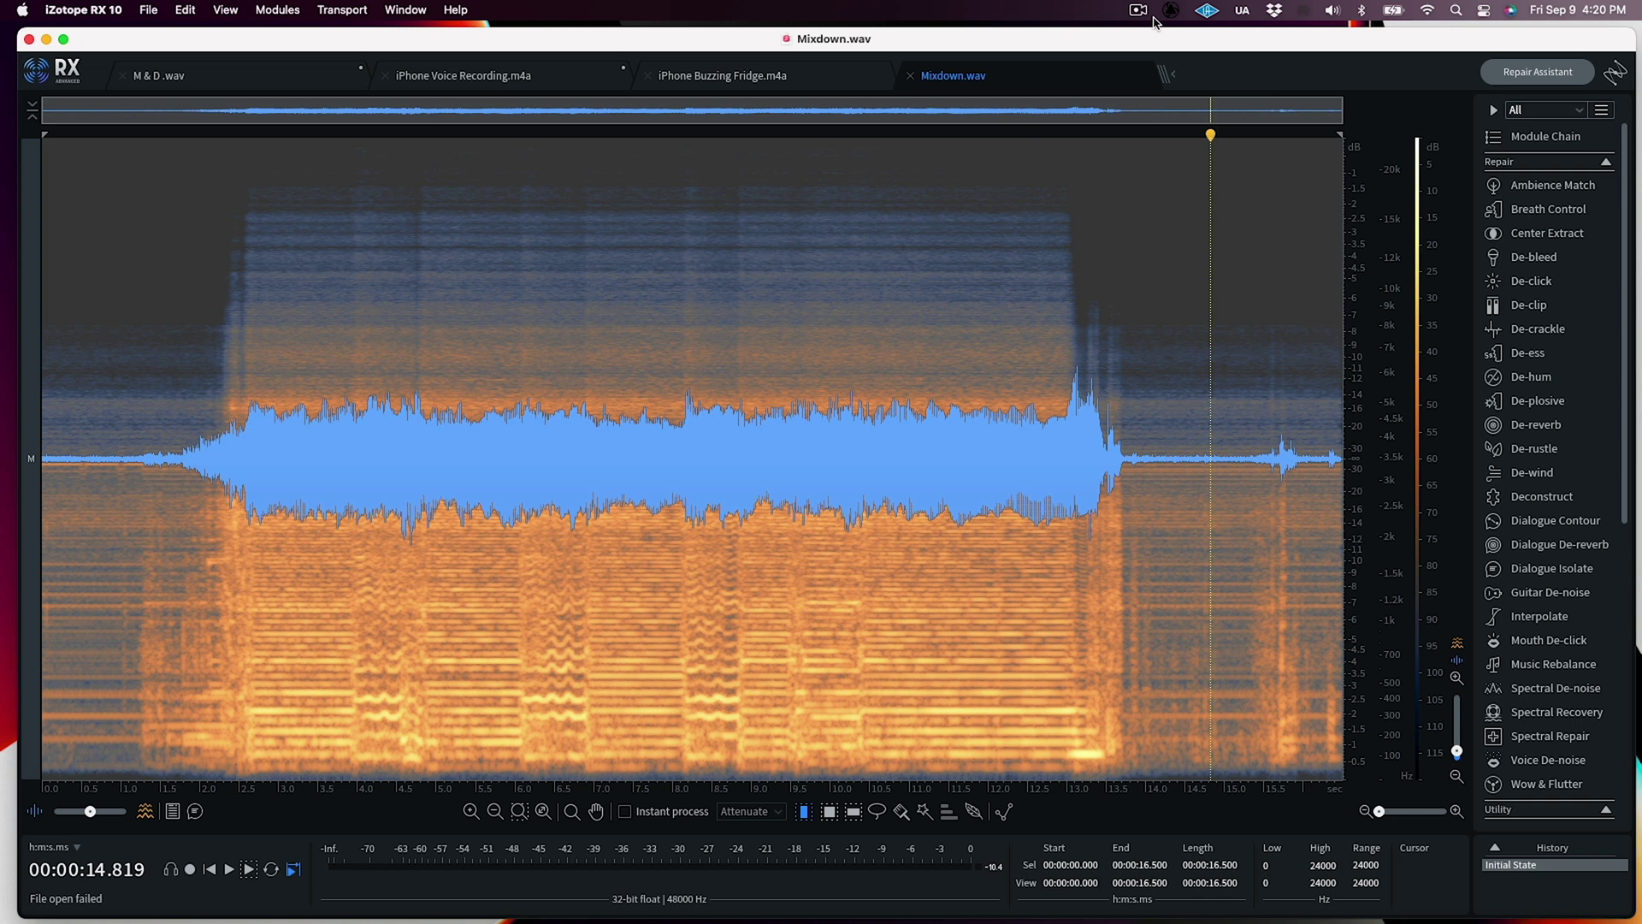
In M & D .wav, select the words done, practising, lot, day and who's, then show the transcript panel.
left_click(195, 75)
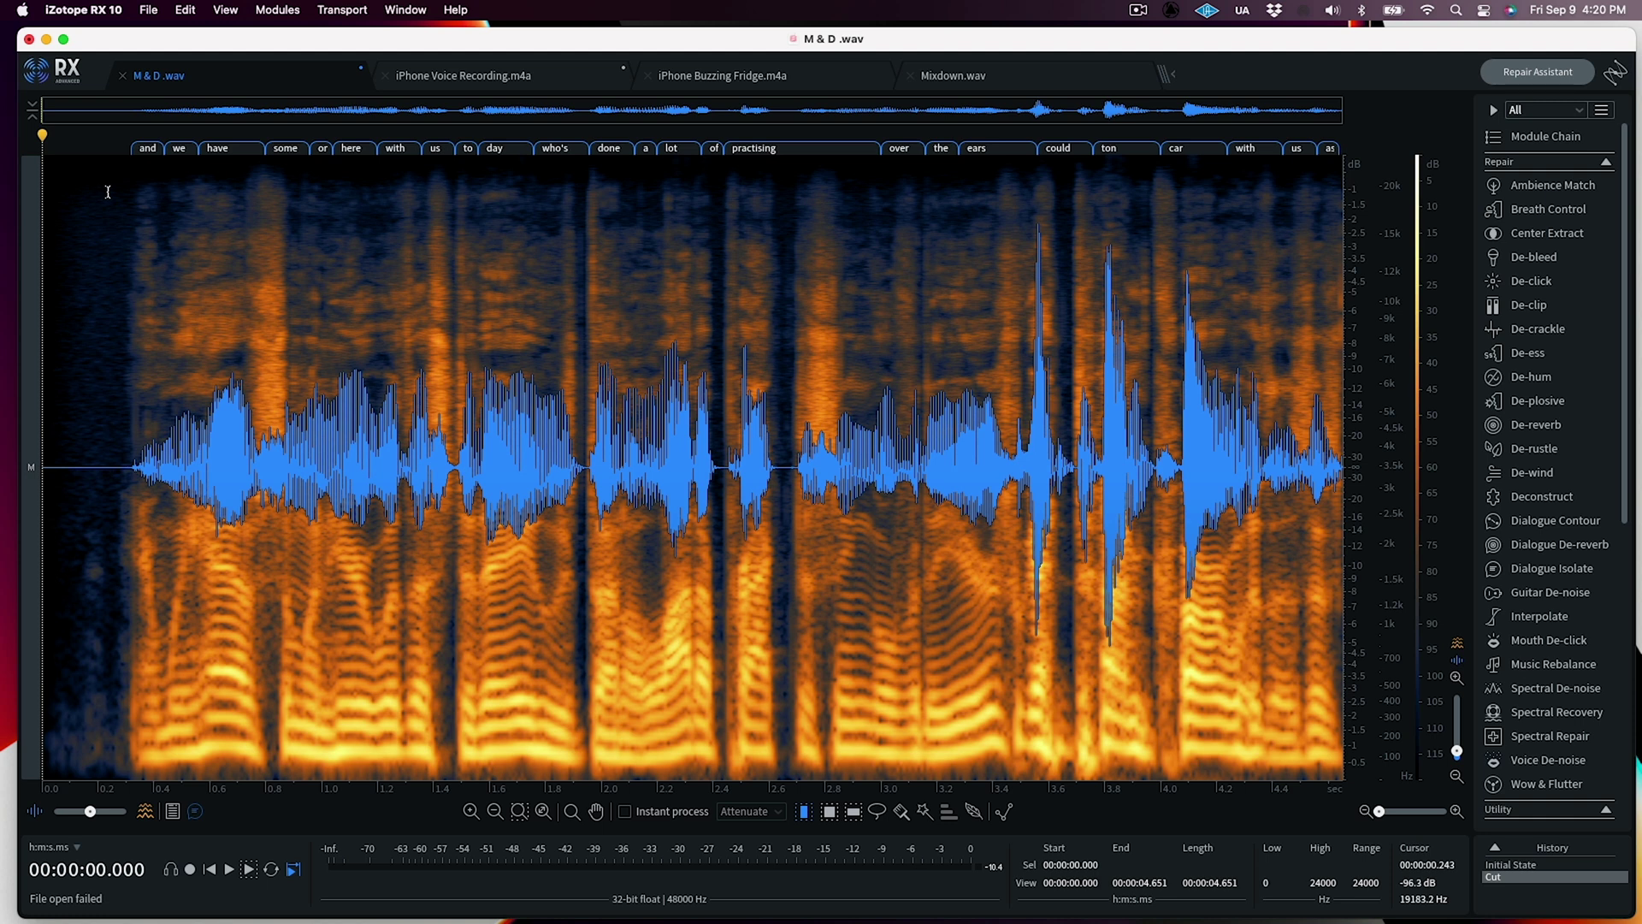
left_click(609, 150)
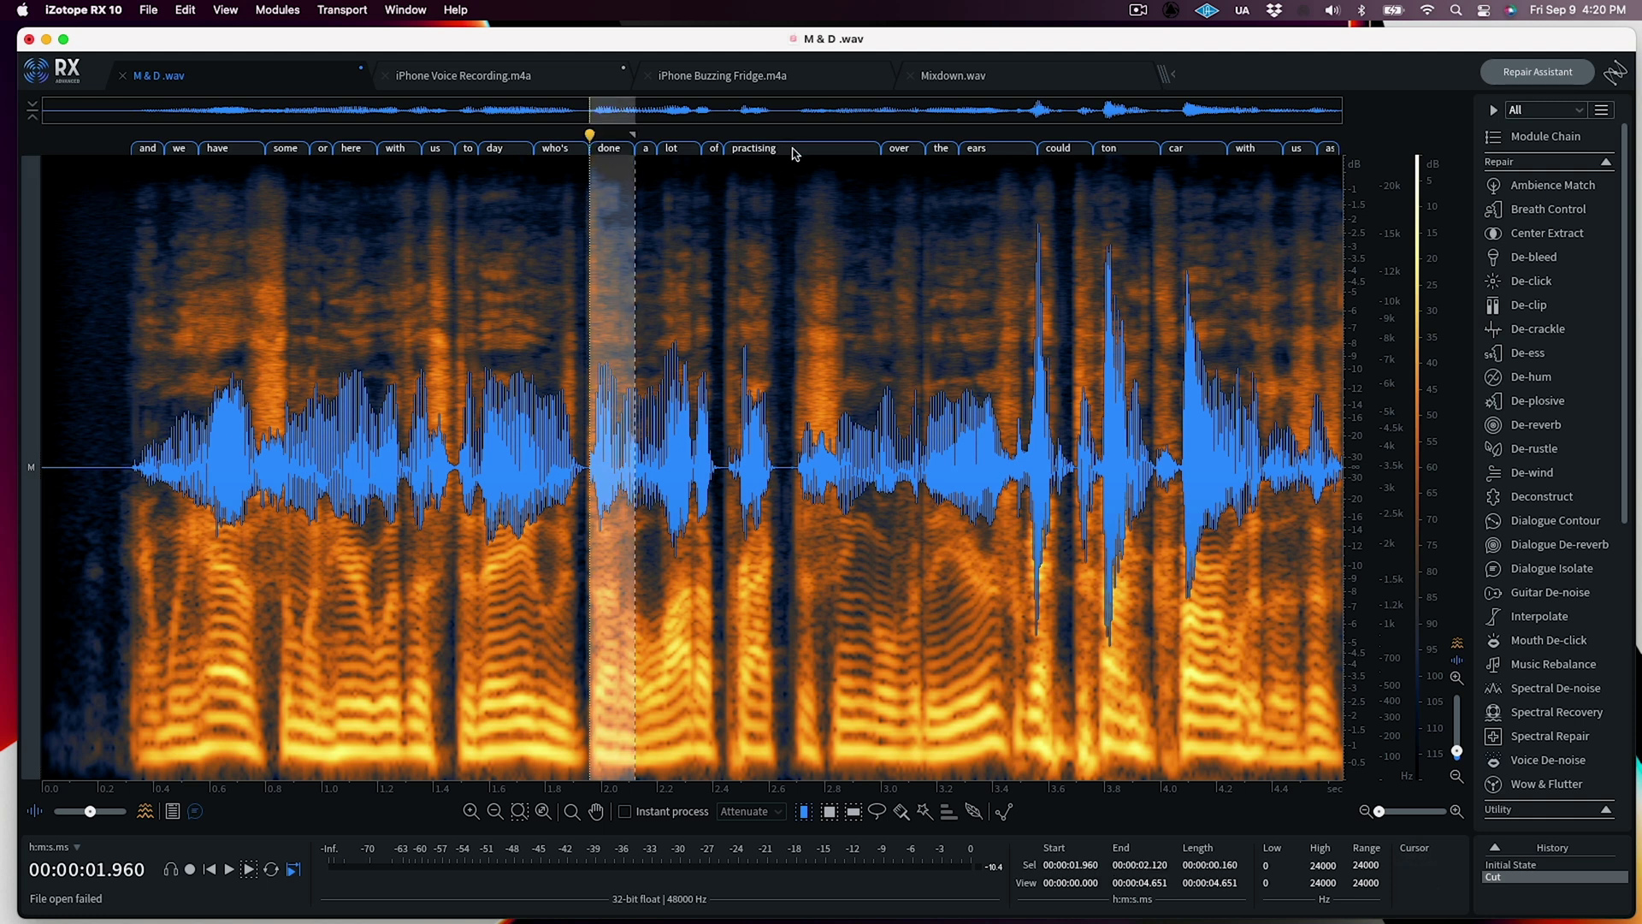
left_click(795, 150)
left_click(673, 152)
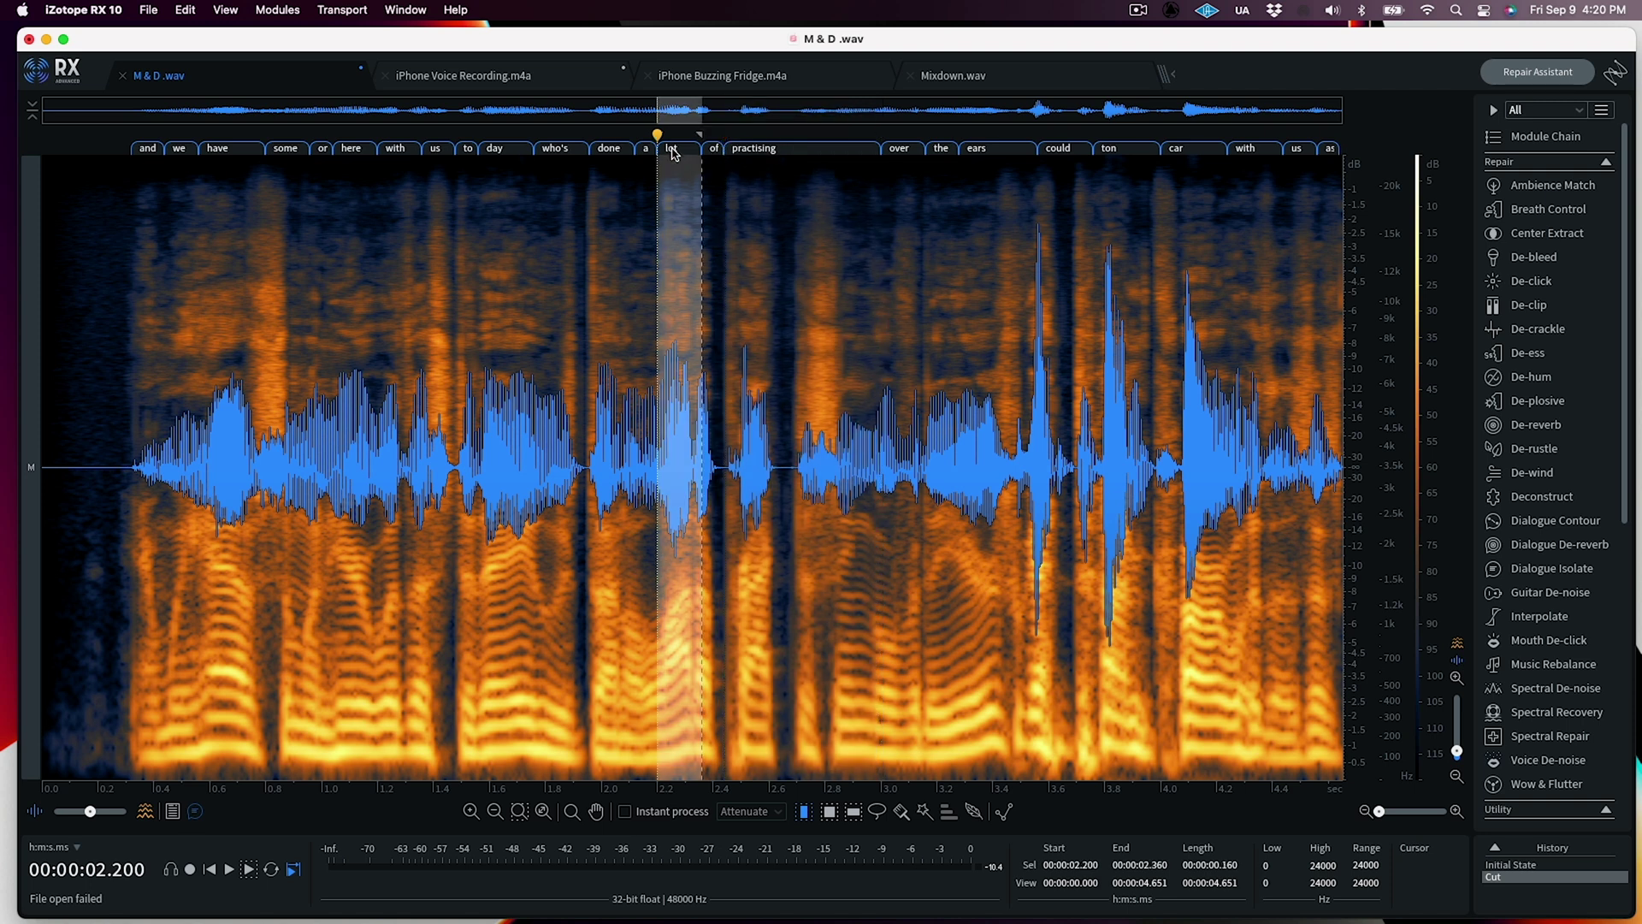
left_click(496, 152)
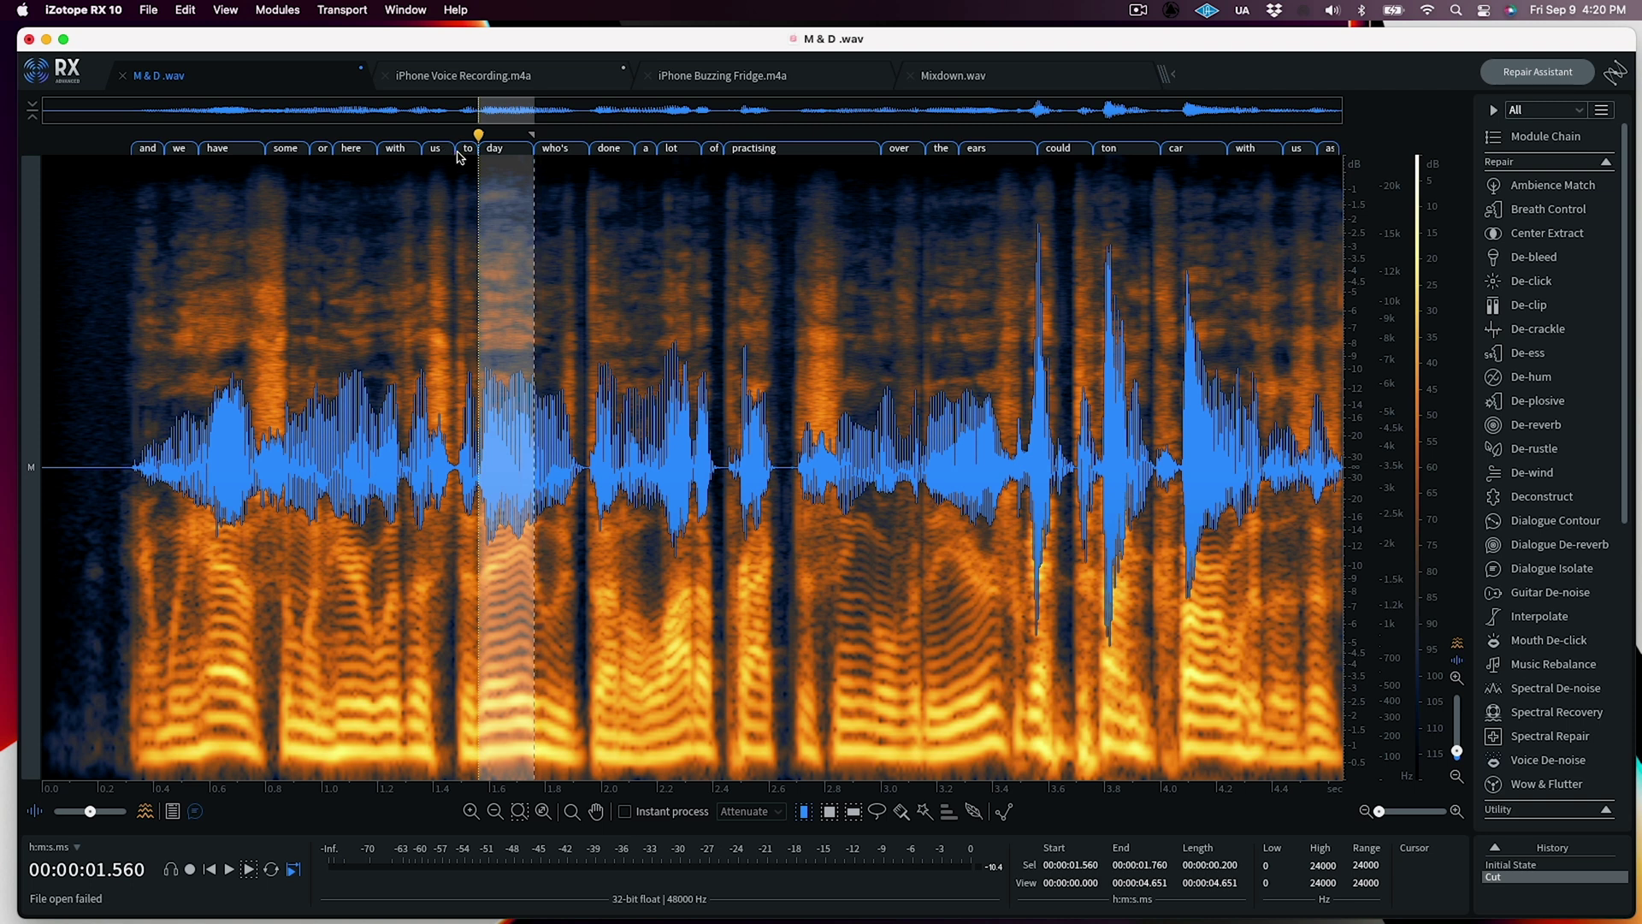
left_click(567, 152)
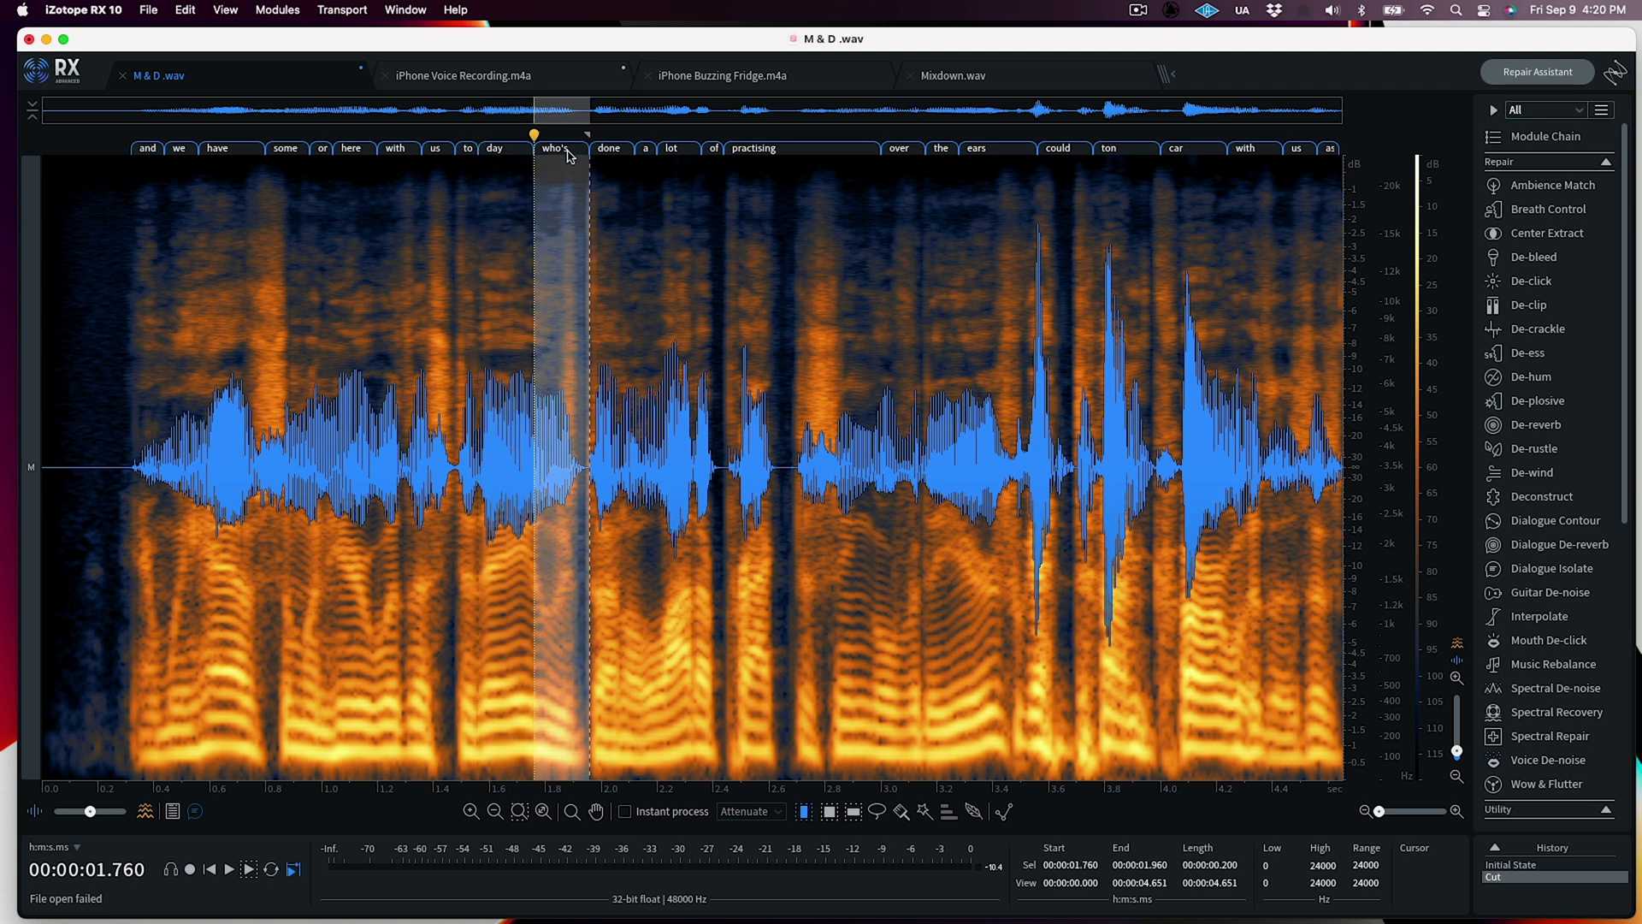
left_click(172, 811)
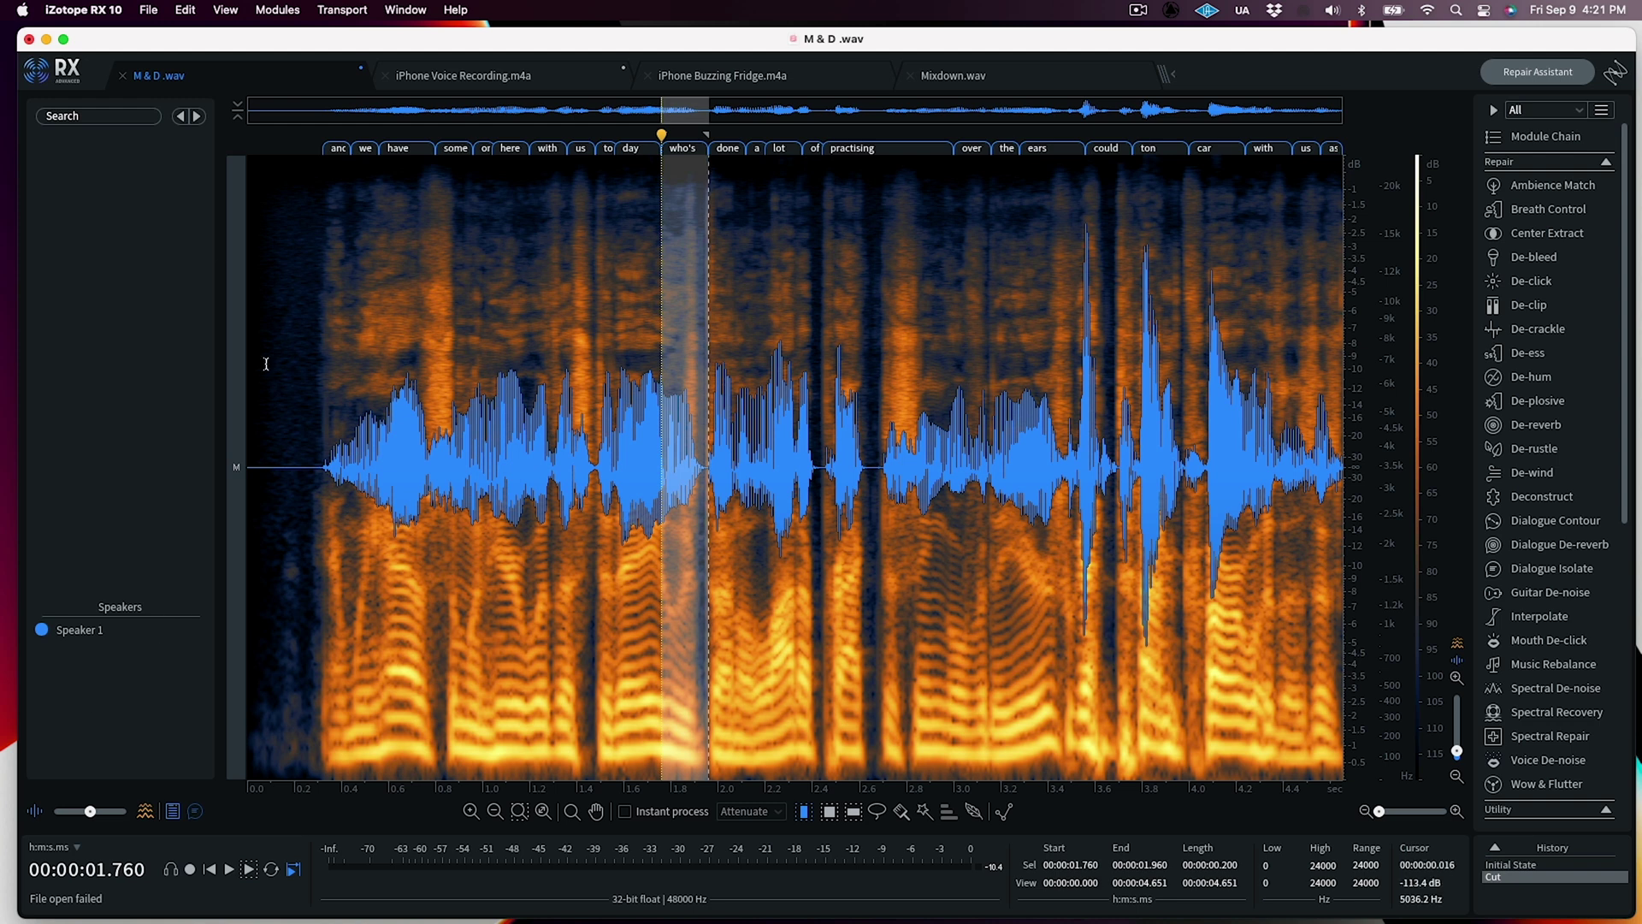
Put the cursor in the transcript Search box.
left_click(92, 116)
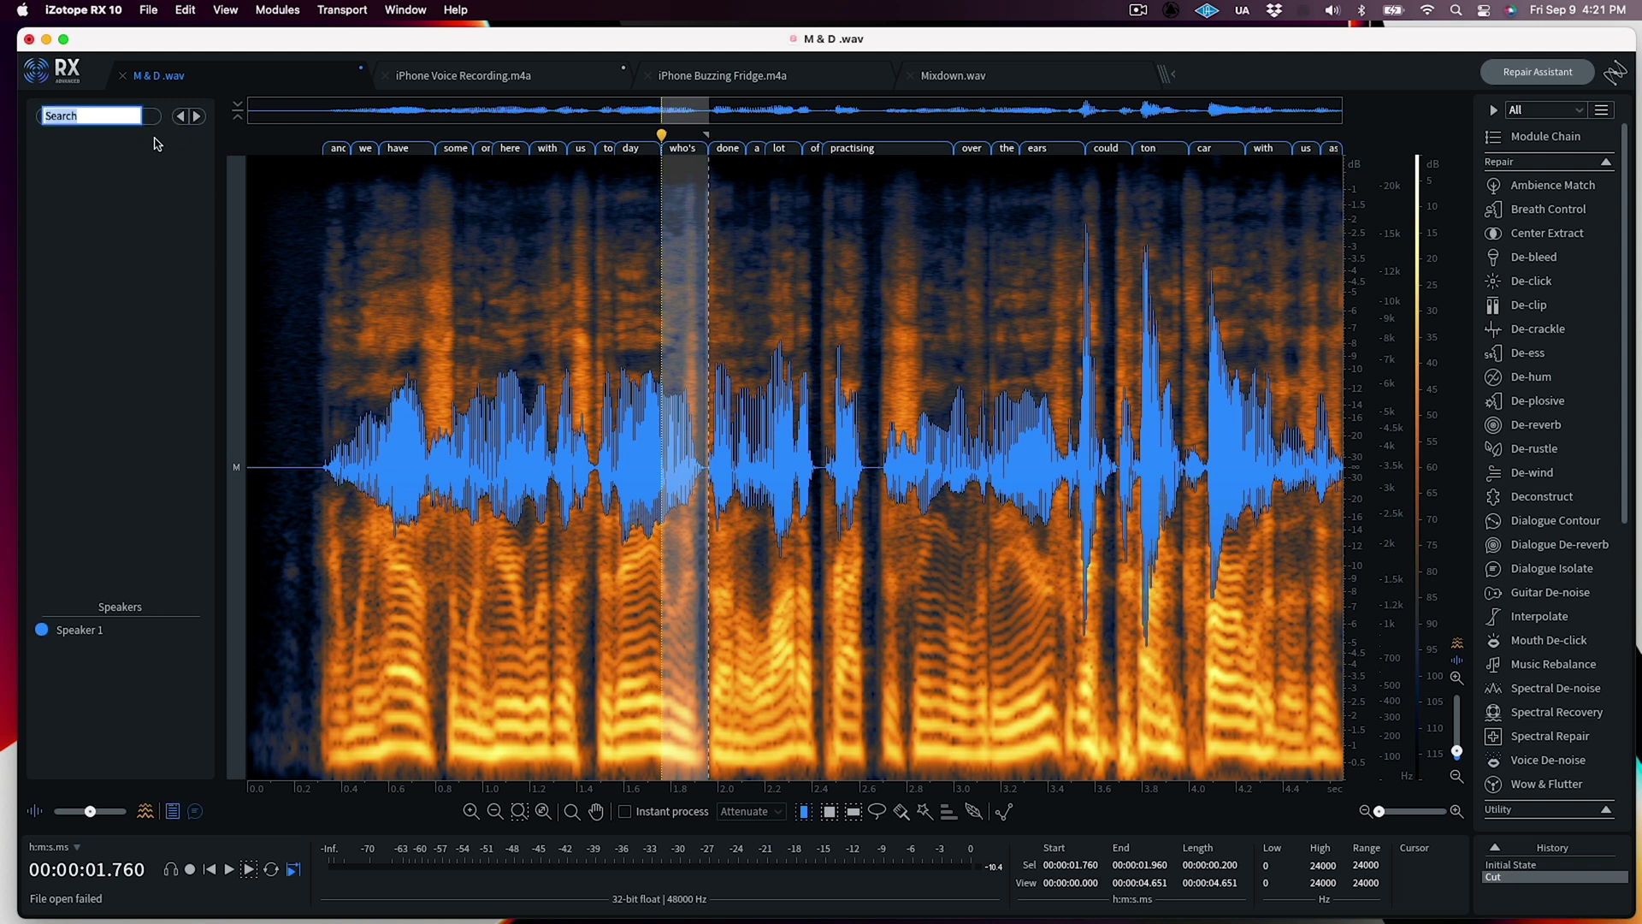
Search the transcript for 'with' and play each of its two matches.
type("with")
key("Return")
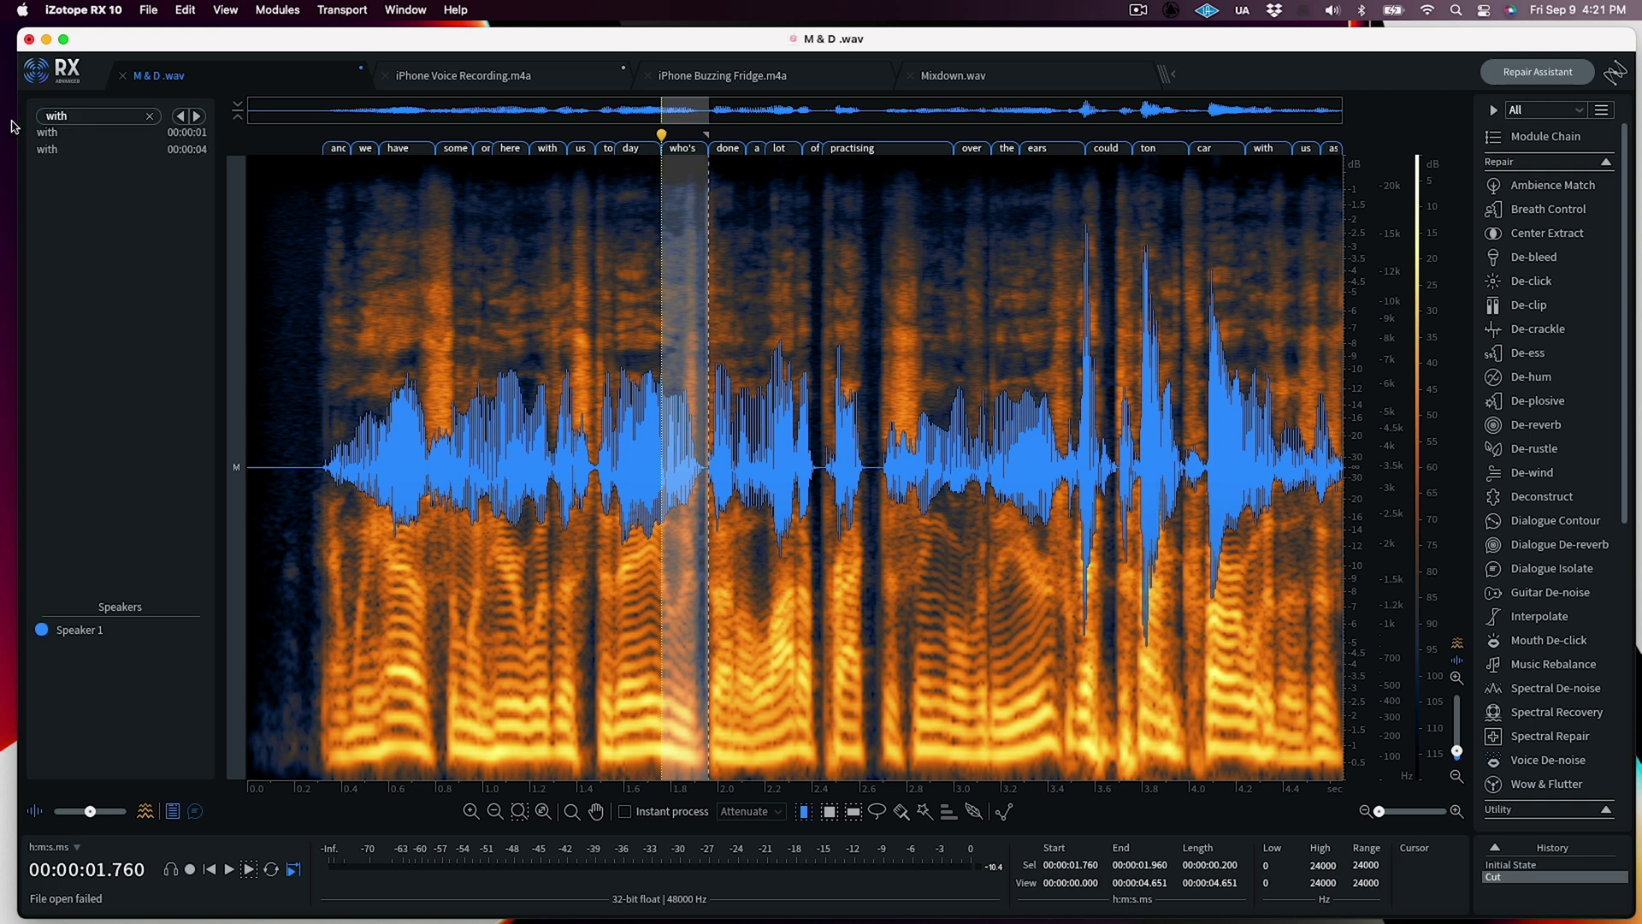
left_click(51, 134)
left_click(52, 152)
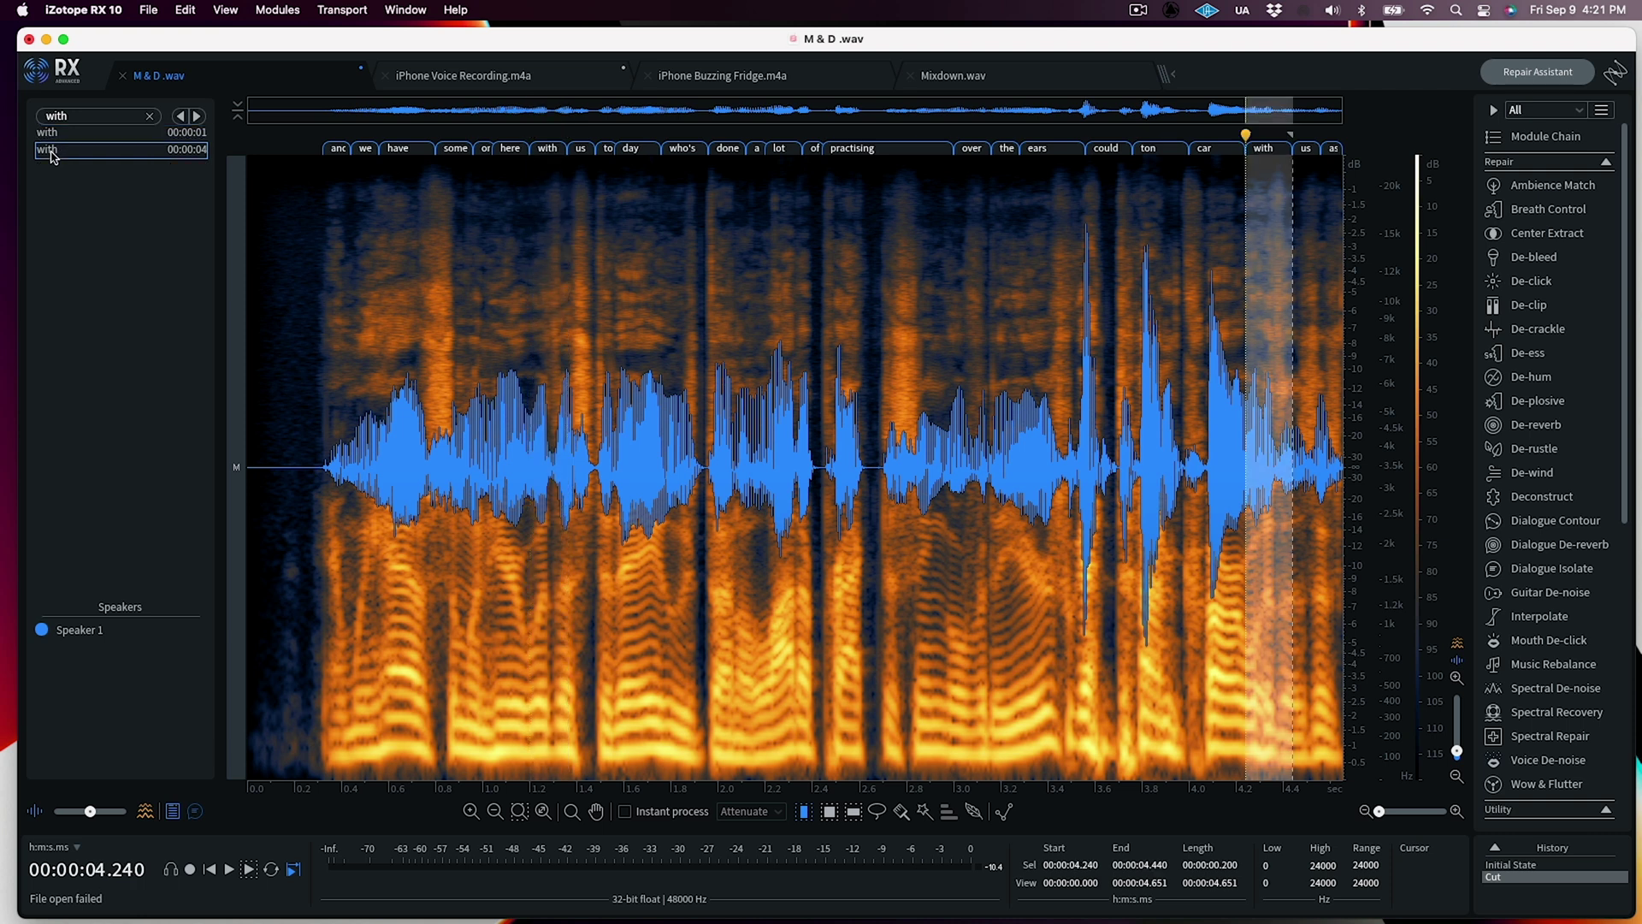
left_click(59, 134)
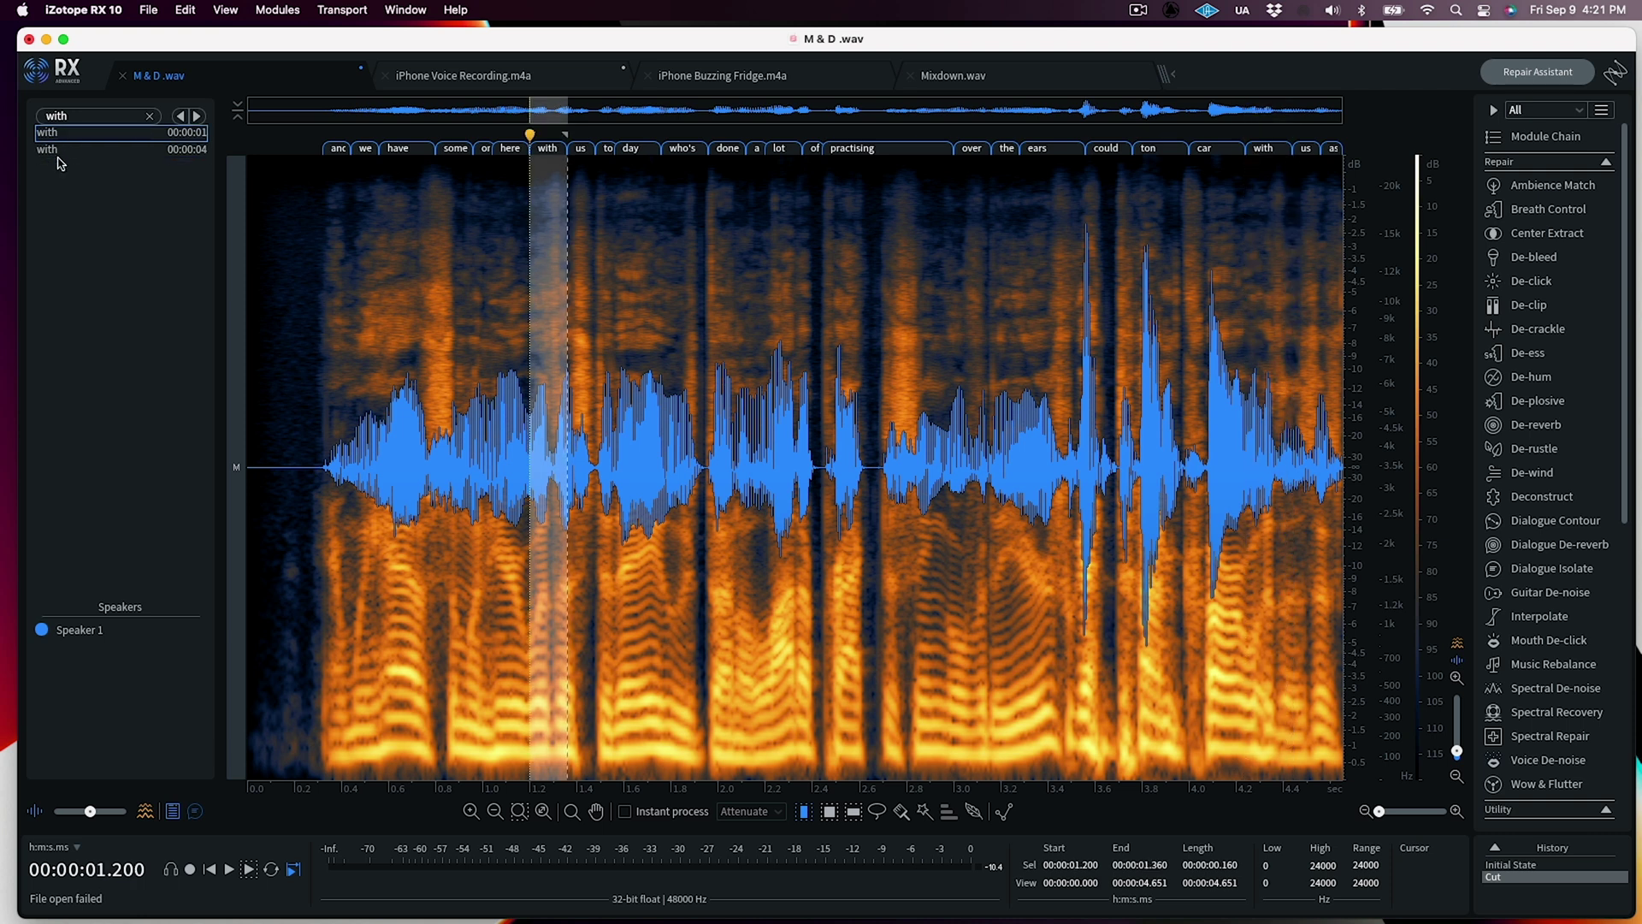
left_click(56, 151)
left_click(60, 136)
key("space")
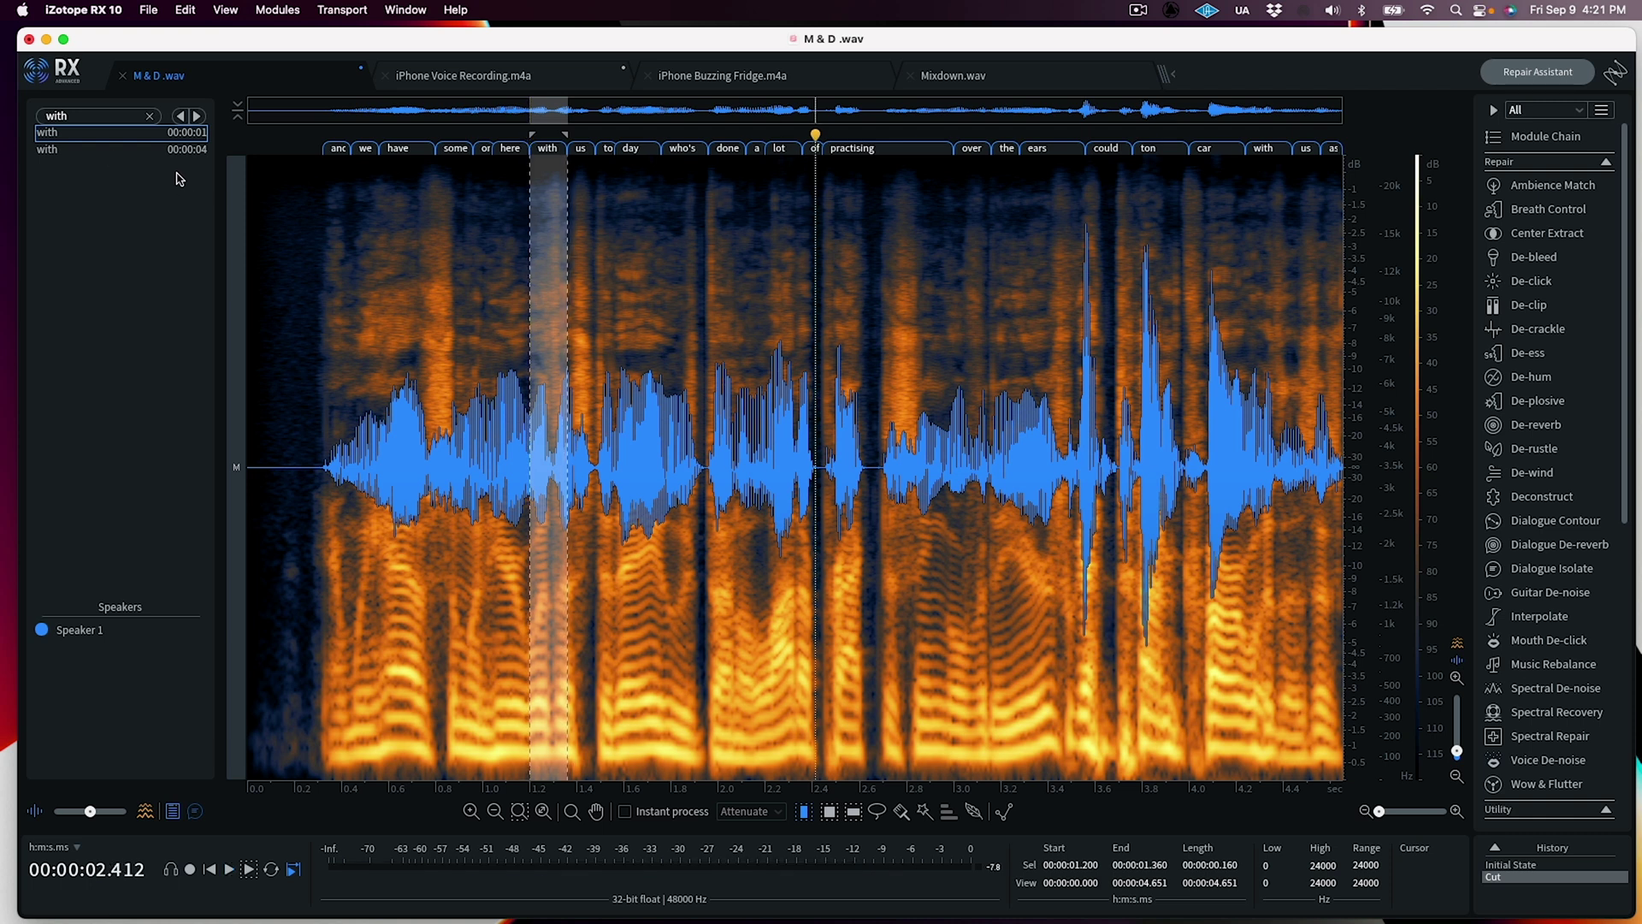
left_click(109, 156)
key("space")
key("space")
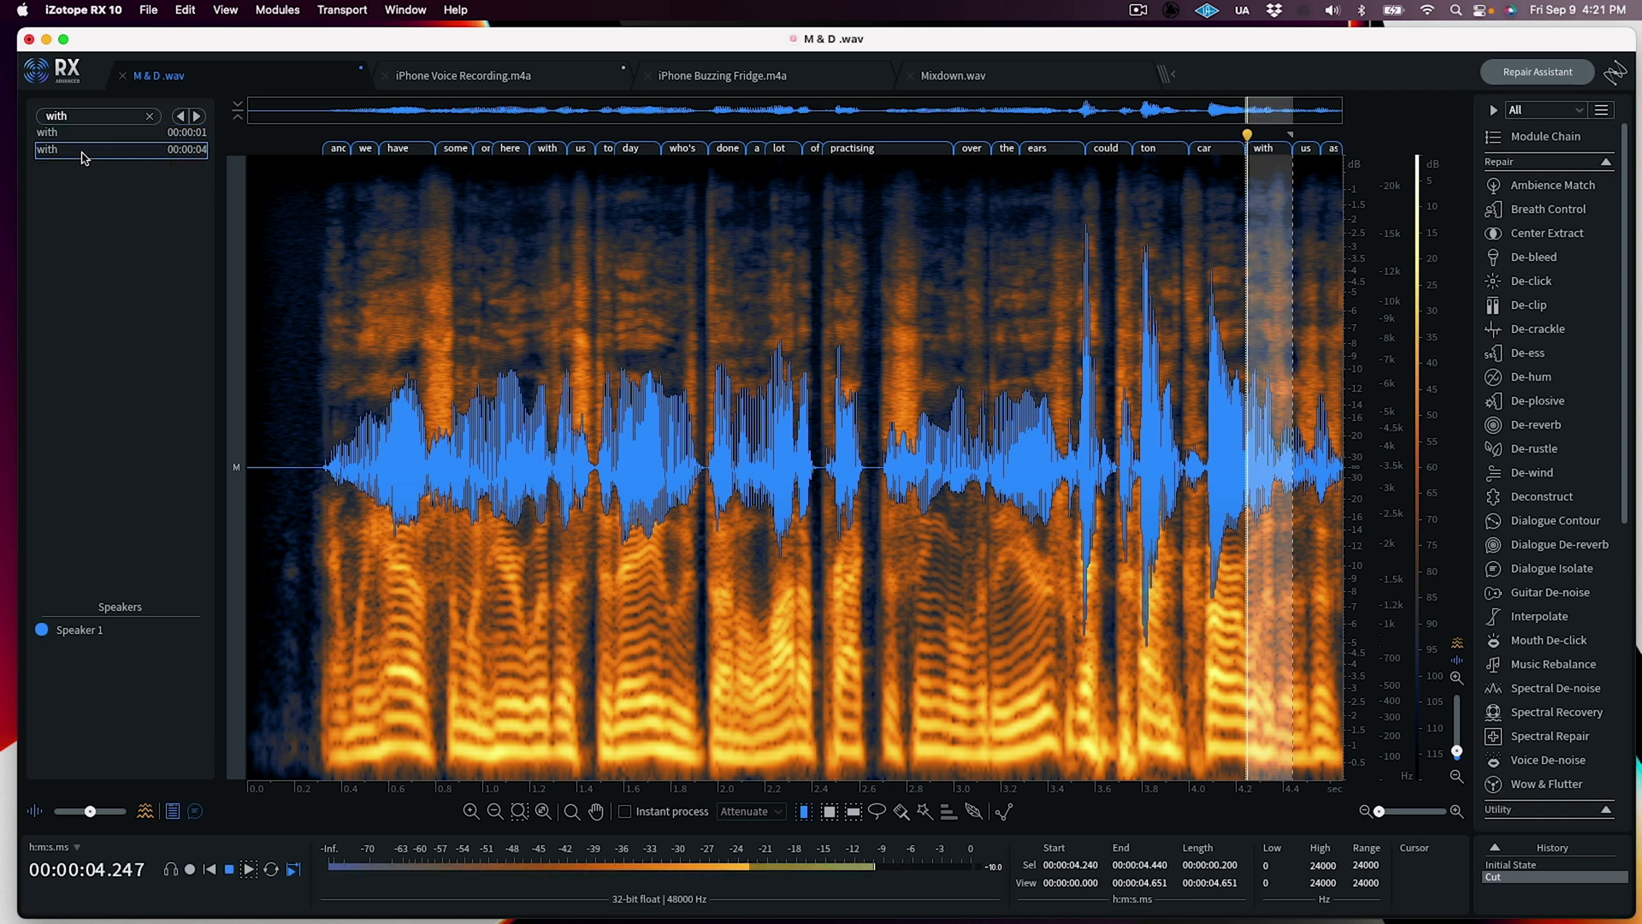
key("space")
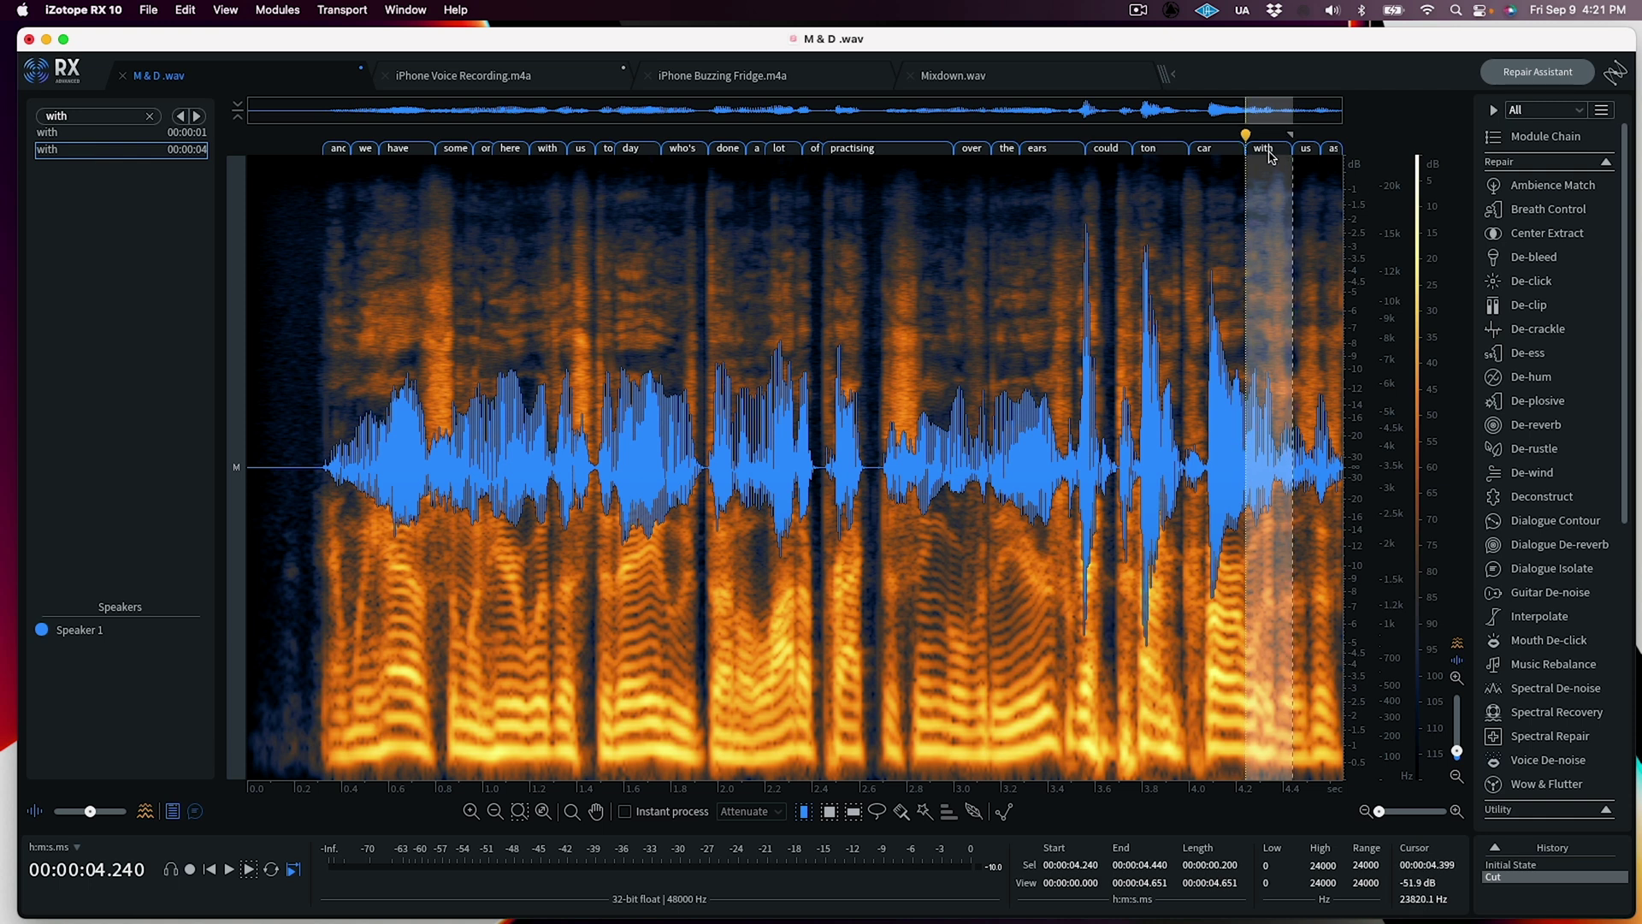
Copy the selected 'with' audio, then select the earlier 'with' and the word practising.
key("super+c")
left_click(550, 151)
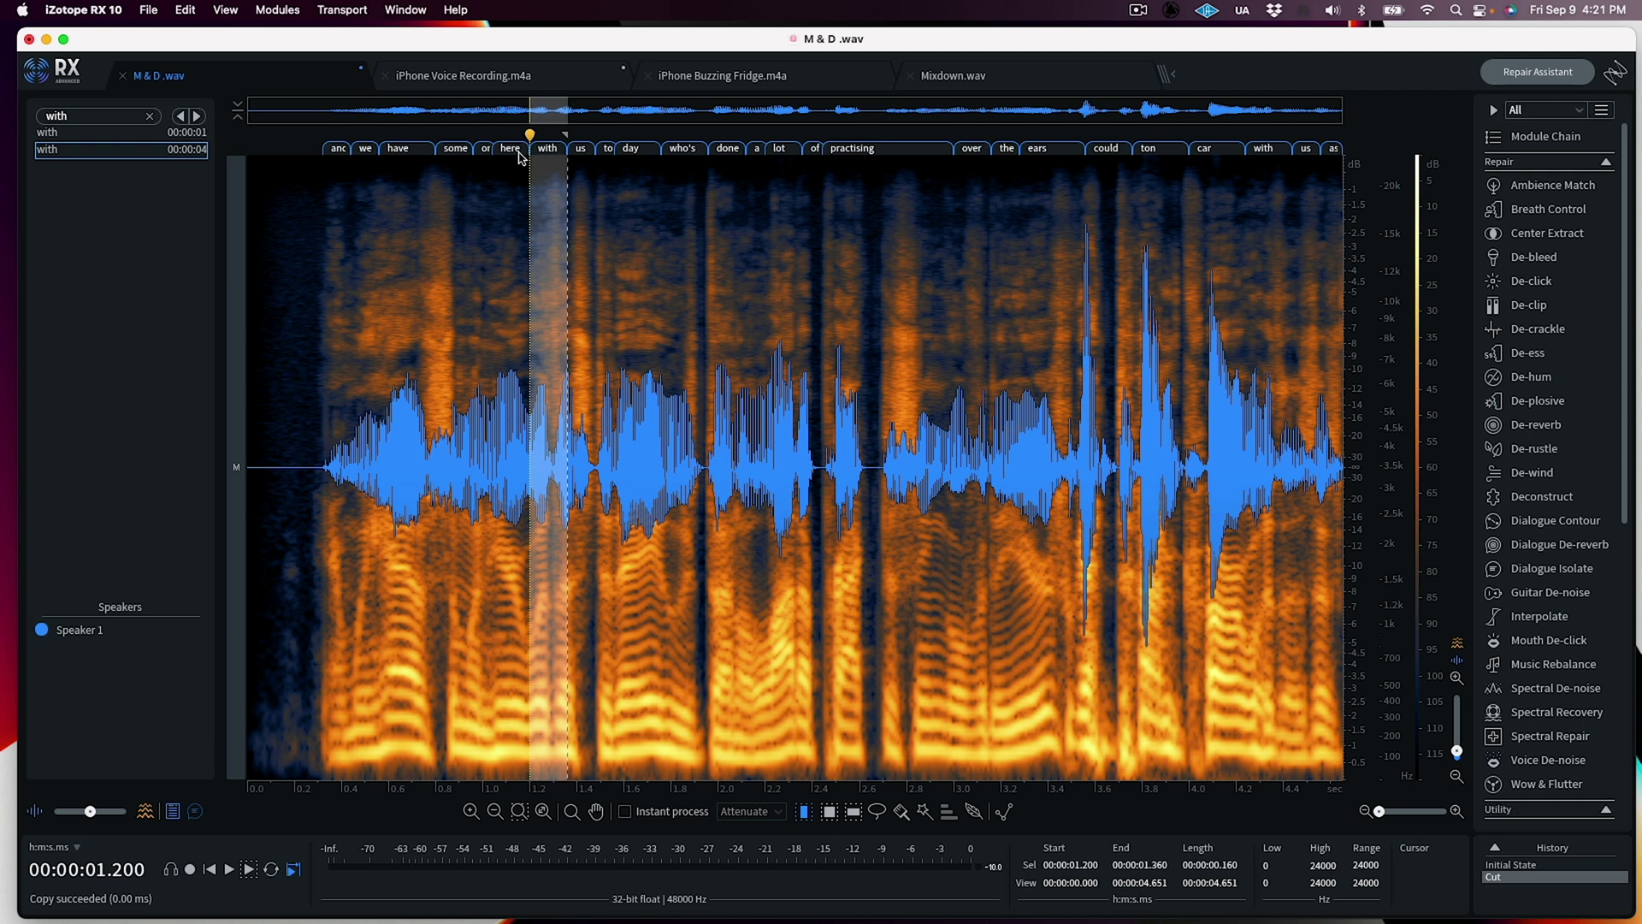
left_click(864, 150)
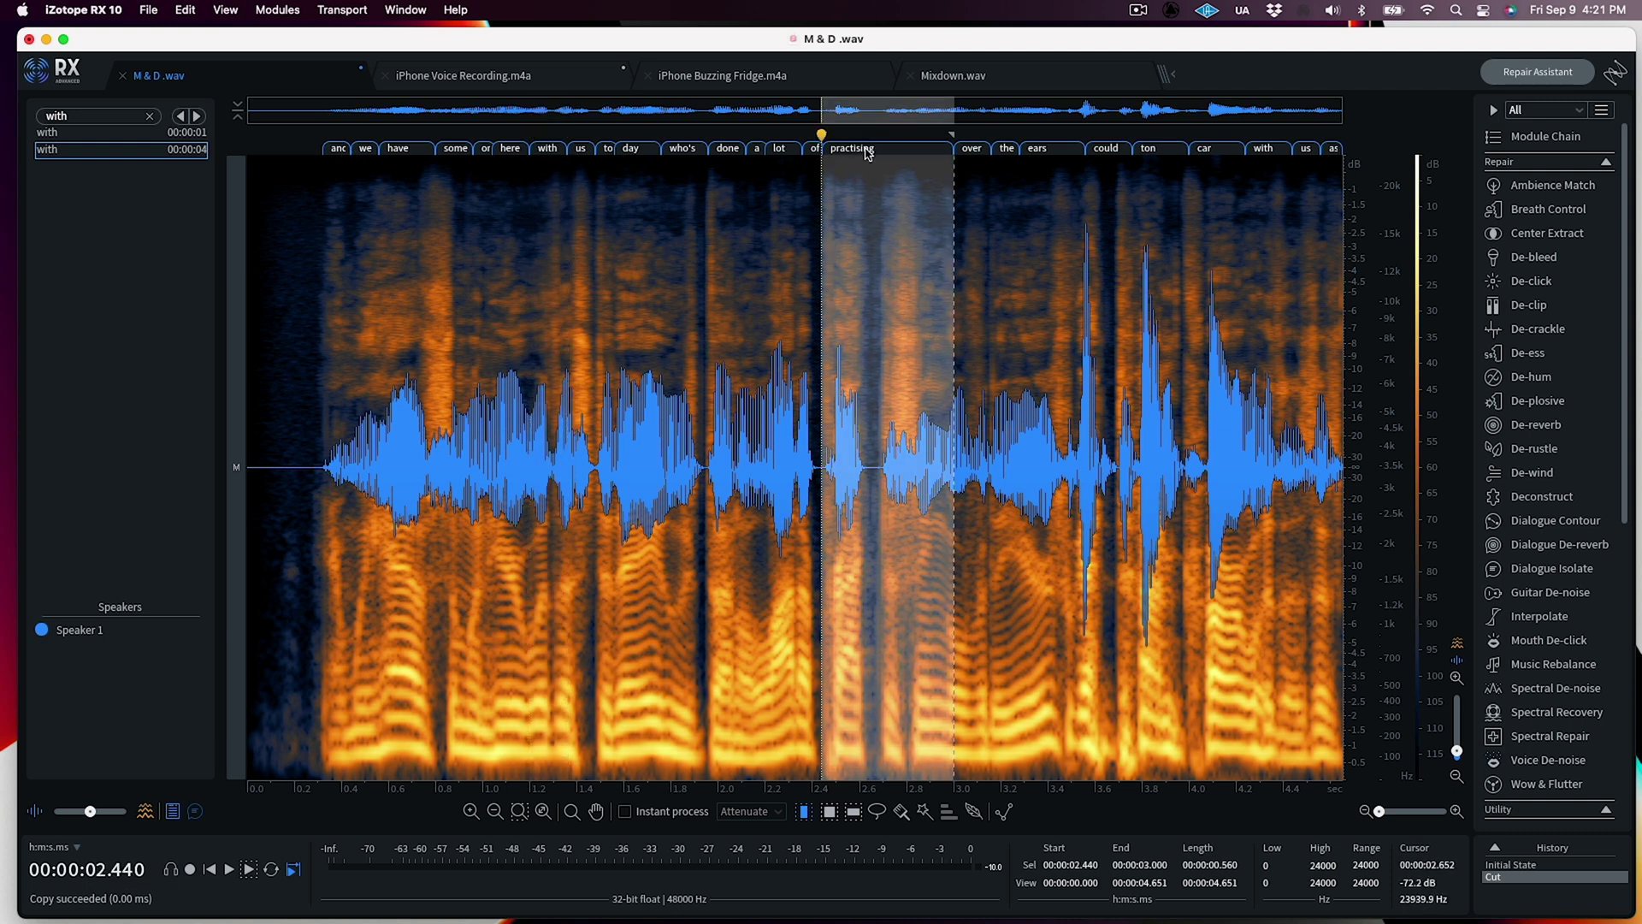
Retype the transcript words practising, ton and car as practicing, Don and Carr.
double_click(867, 151)
left_click(896, 149)
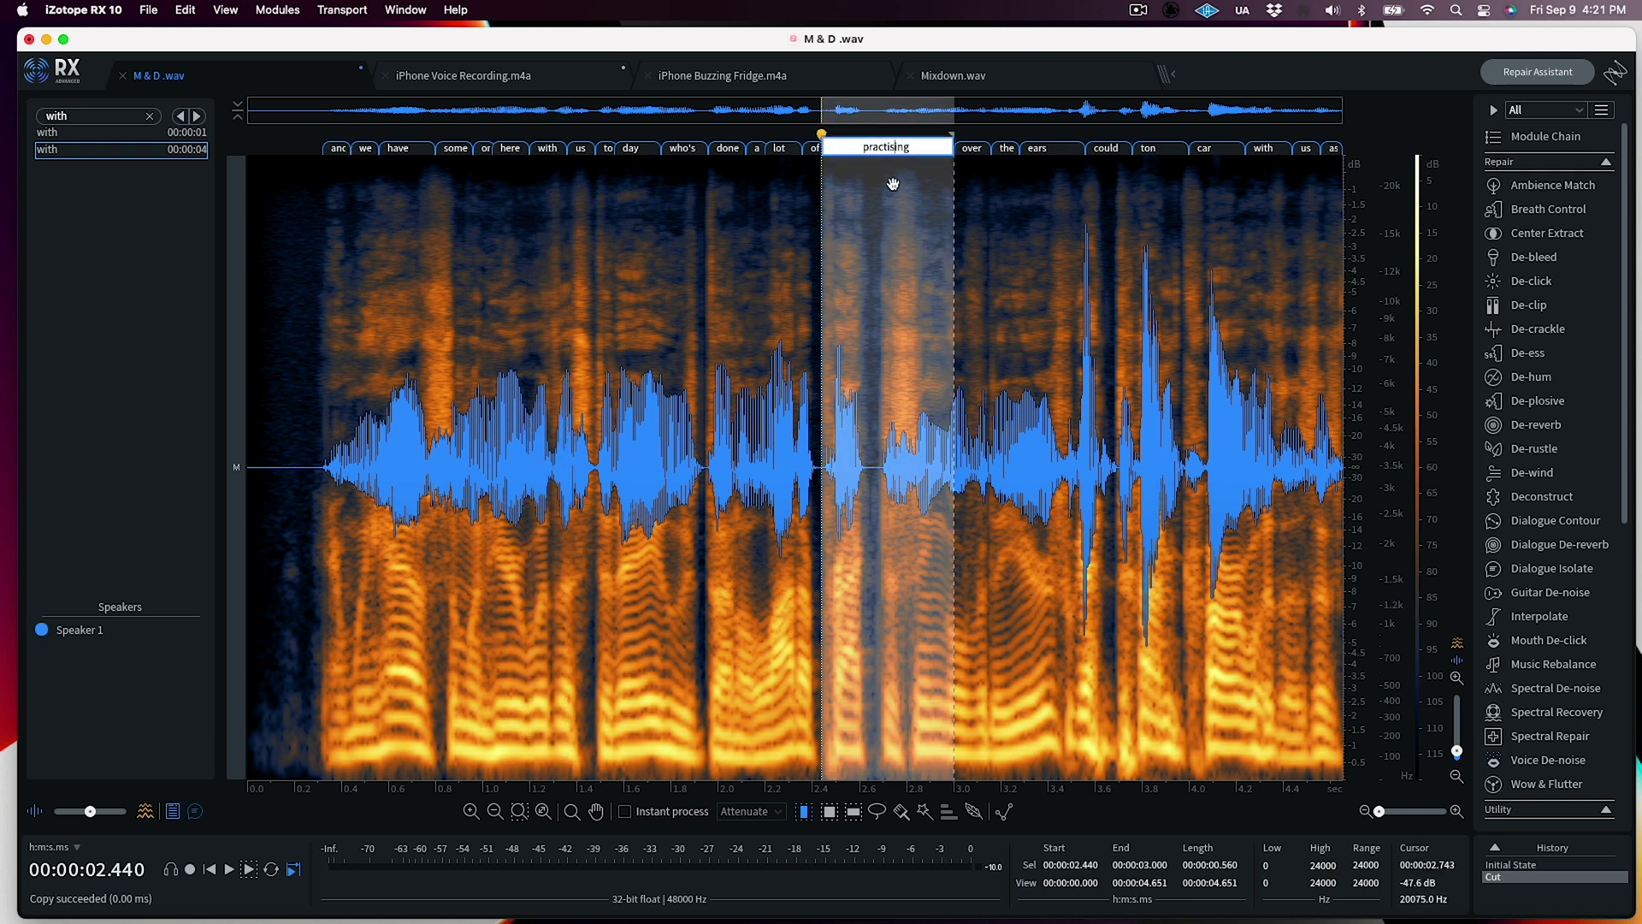
key("BackSpace")
type("c")
key("Return")
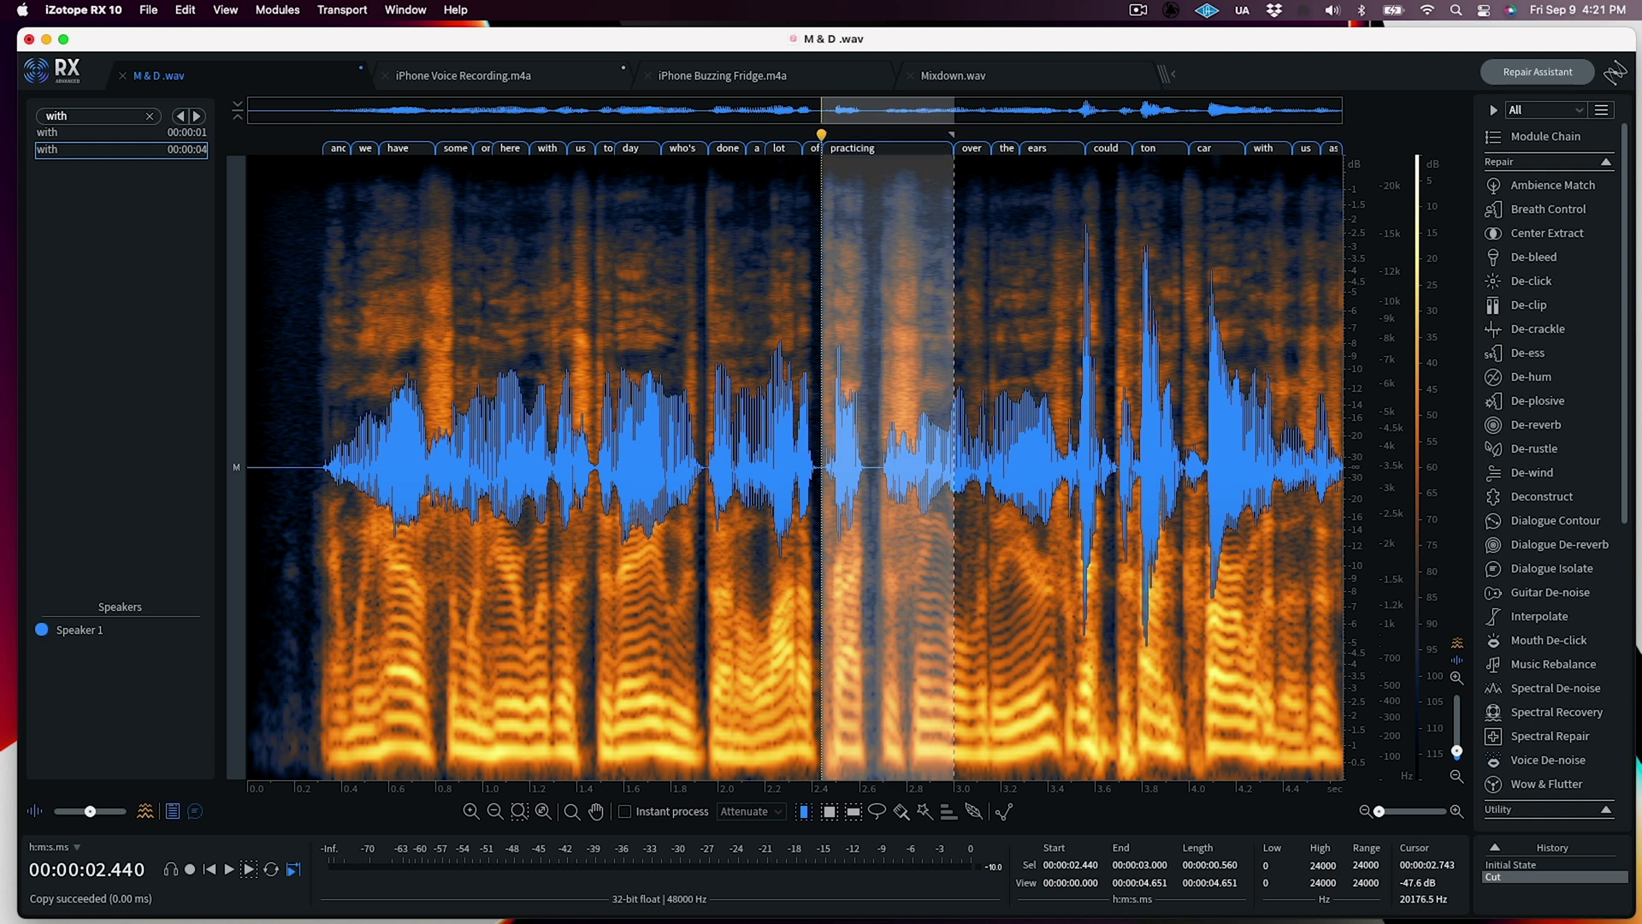
double_click(1153, 150)
type("Don")
double_click(1215, 151)
type("Carr")
key("Return")
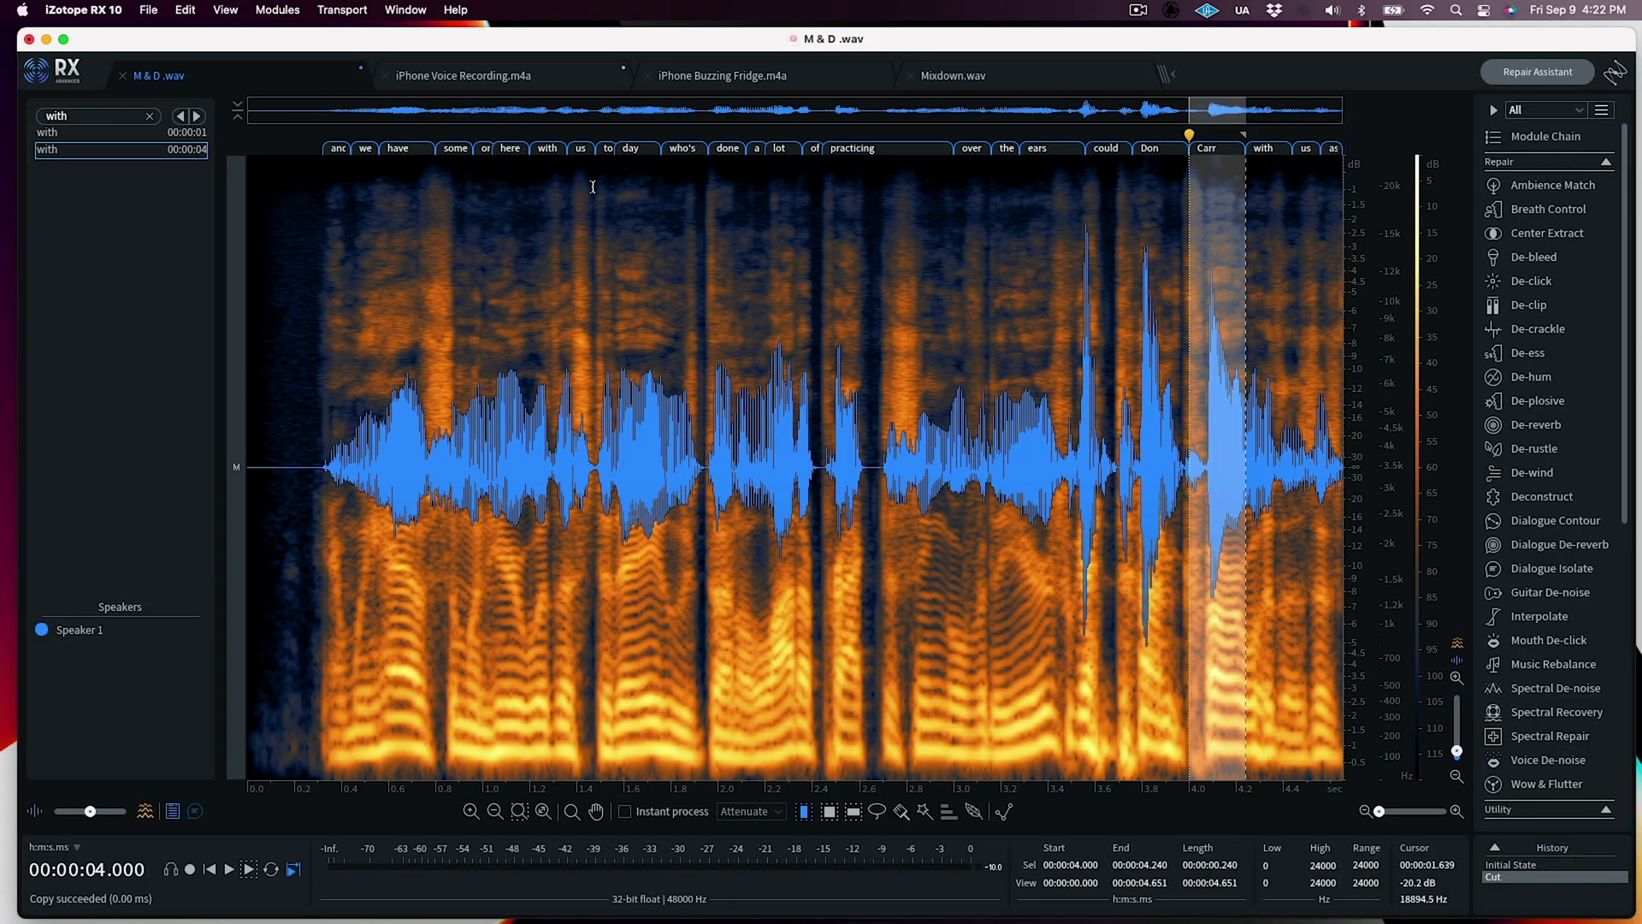
Switch to iPhone Voice Recording.m4a, hide the side panel, and play it from the start.
left_click(473, 77)
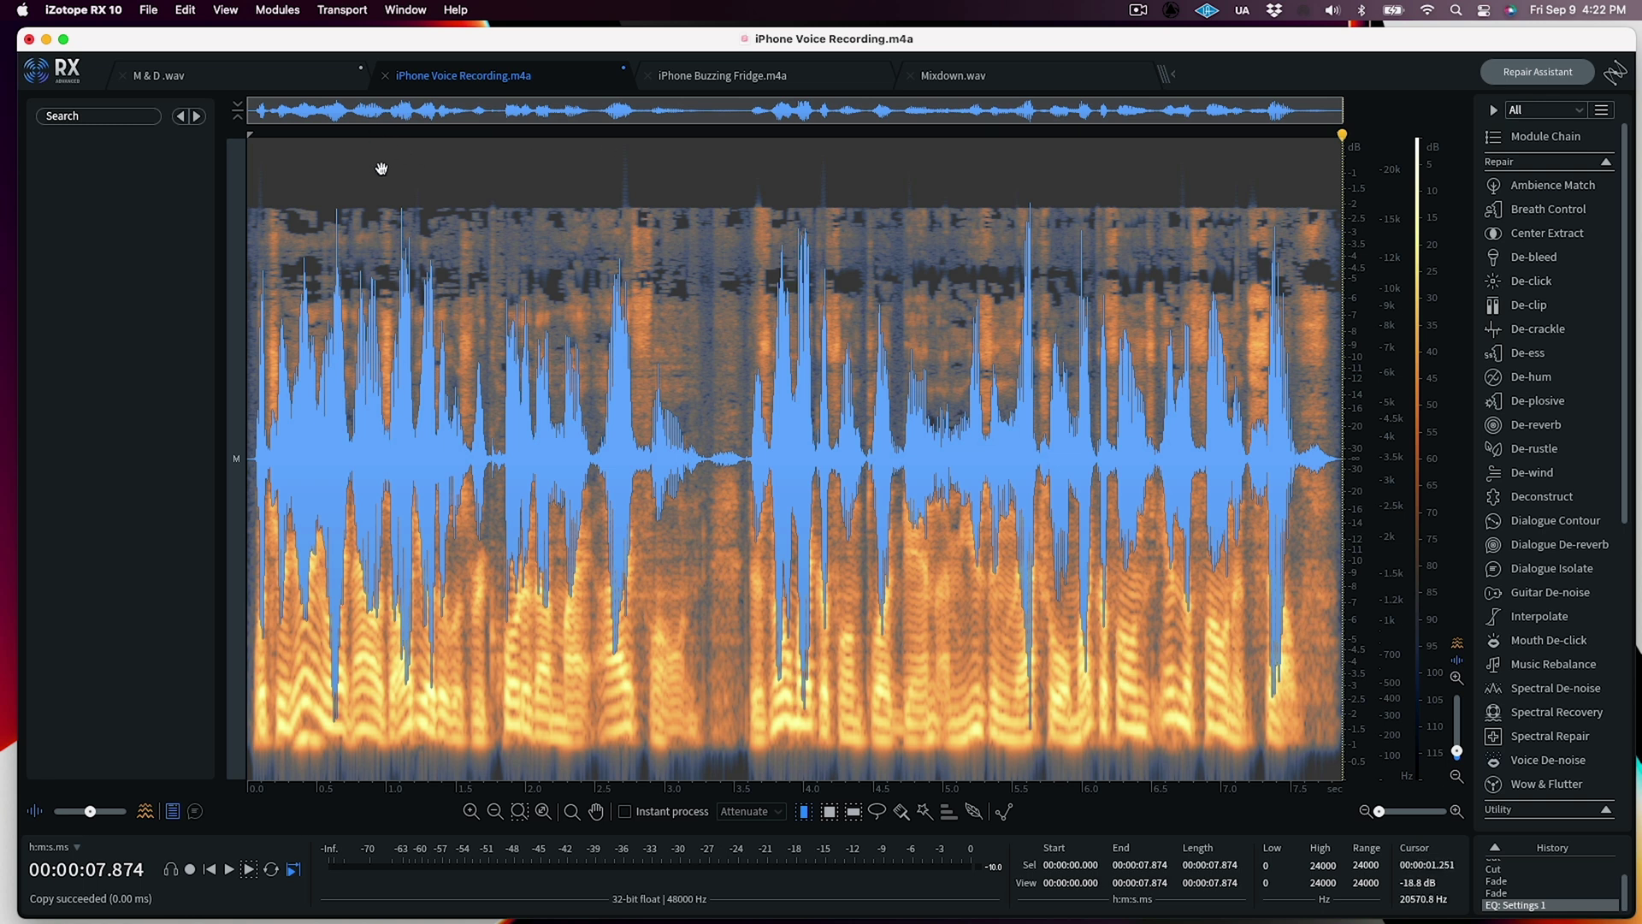
left_click(195, 812)
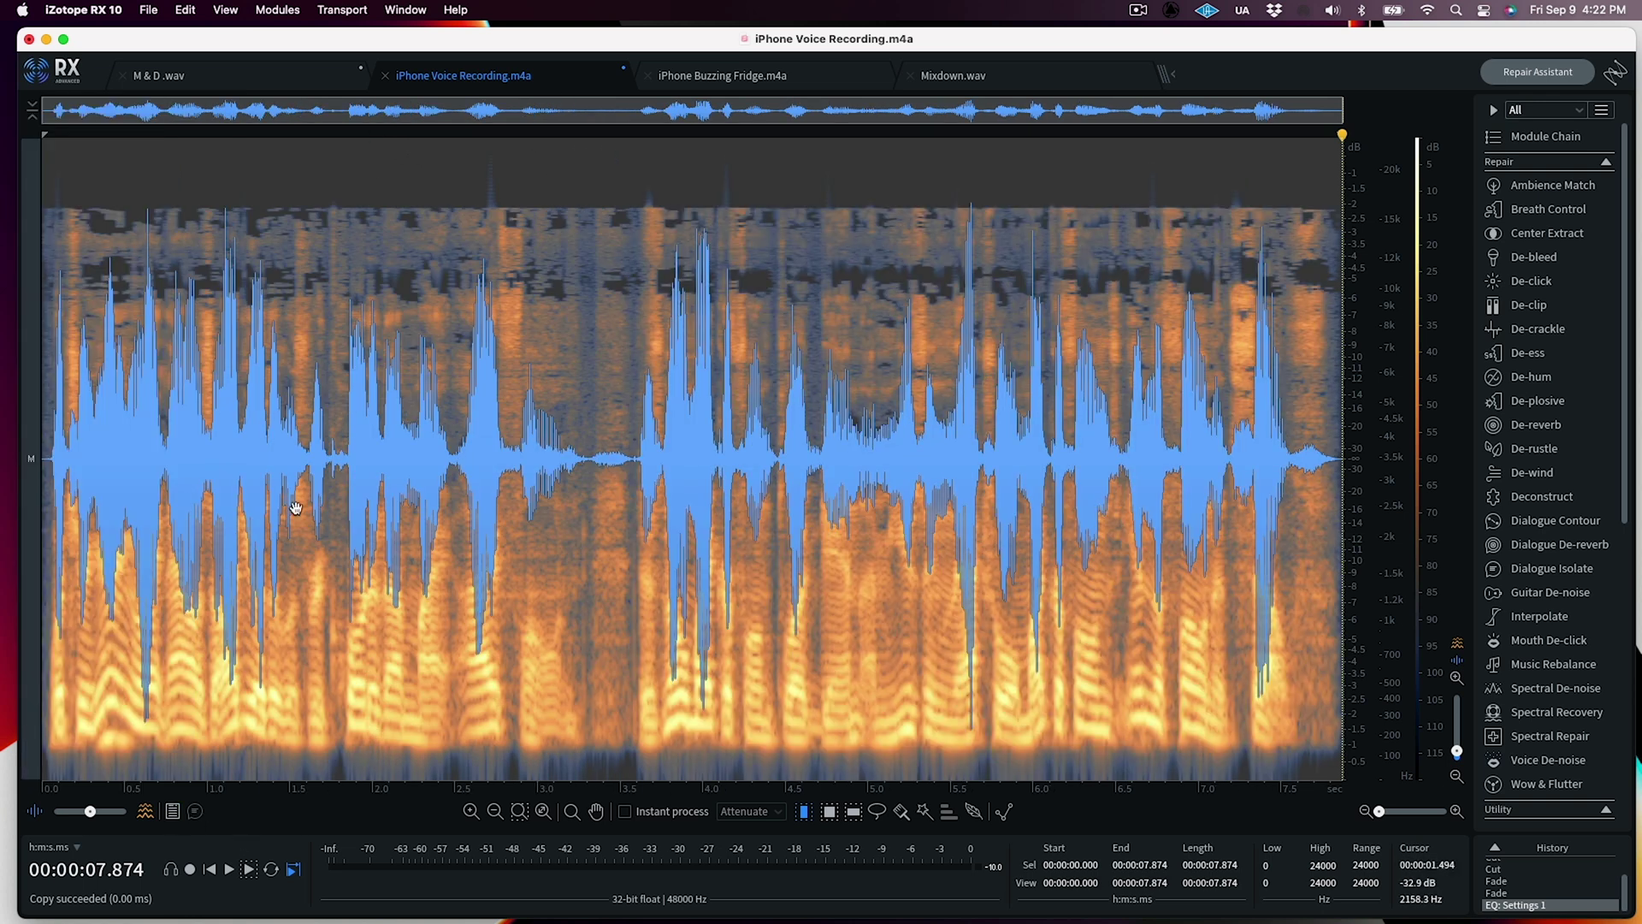
key("space")
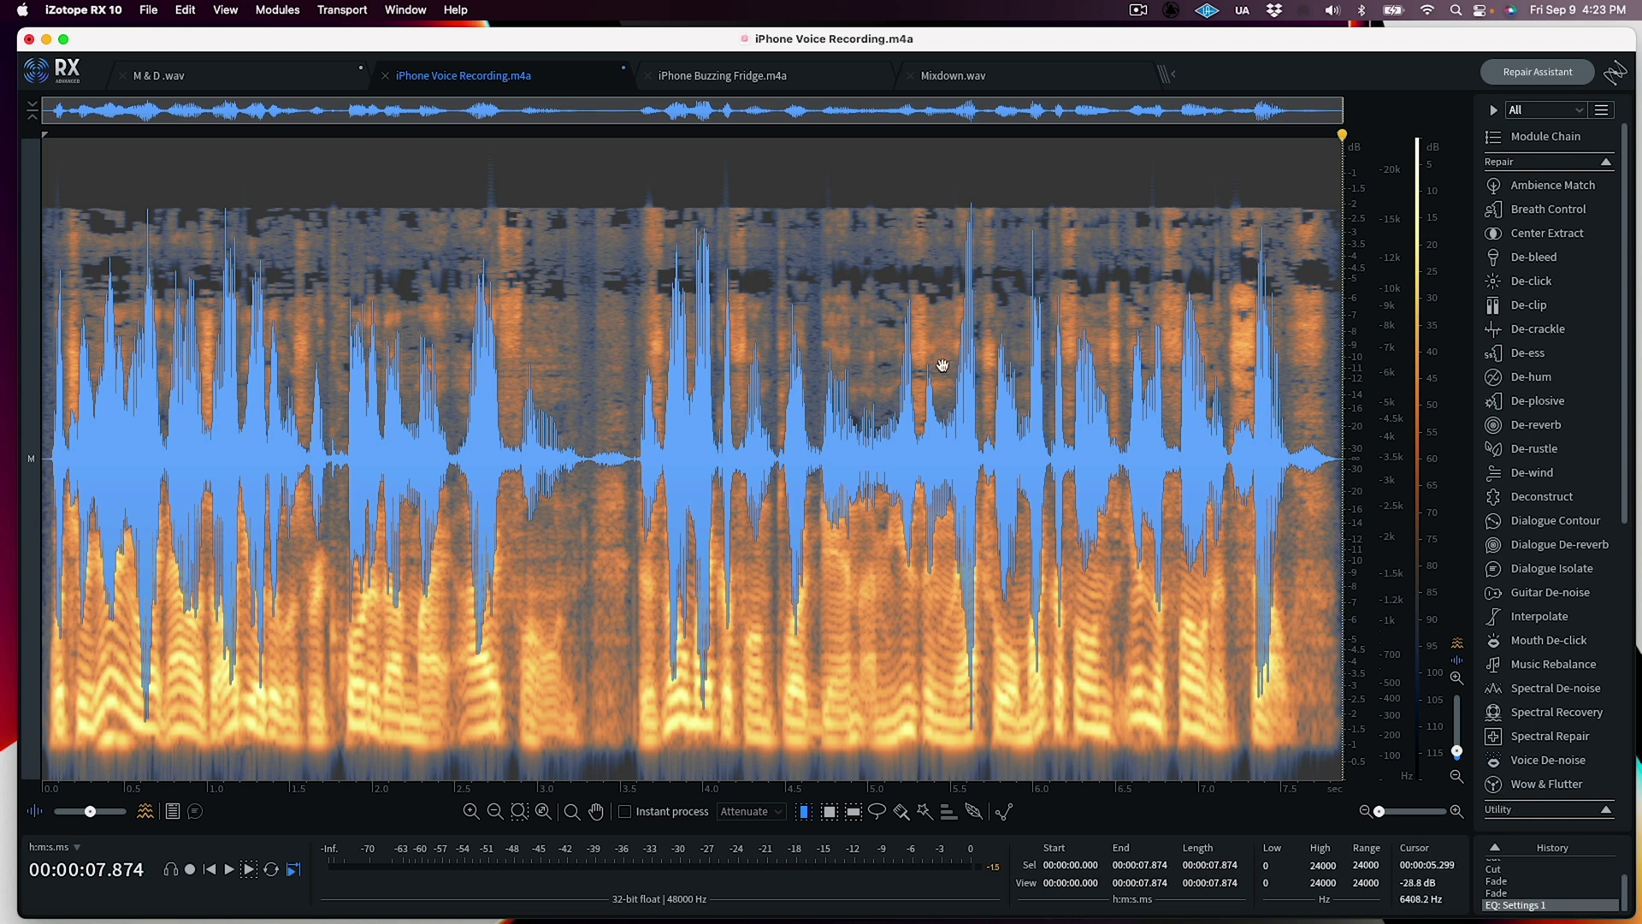
Open Spectral Recovery, let it learn the iPhone audio, and add Settings 1 to a comparison.
left_click(1574, 713)
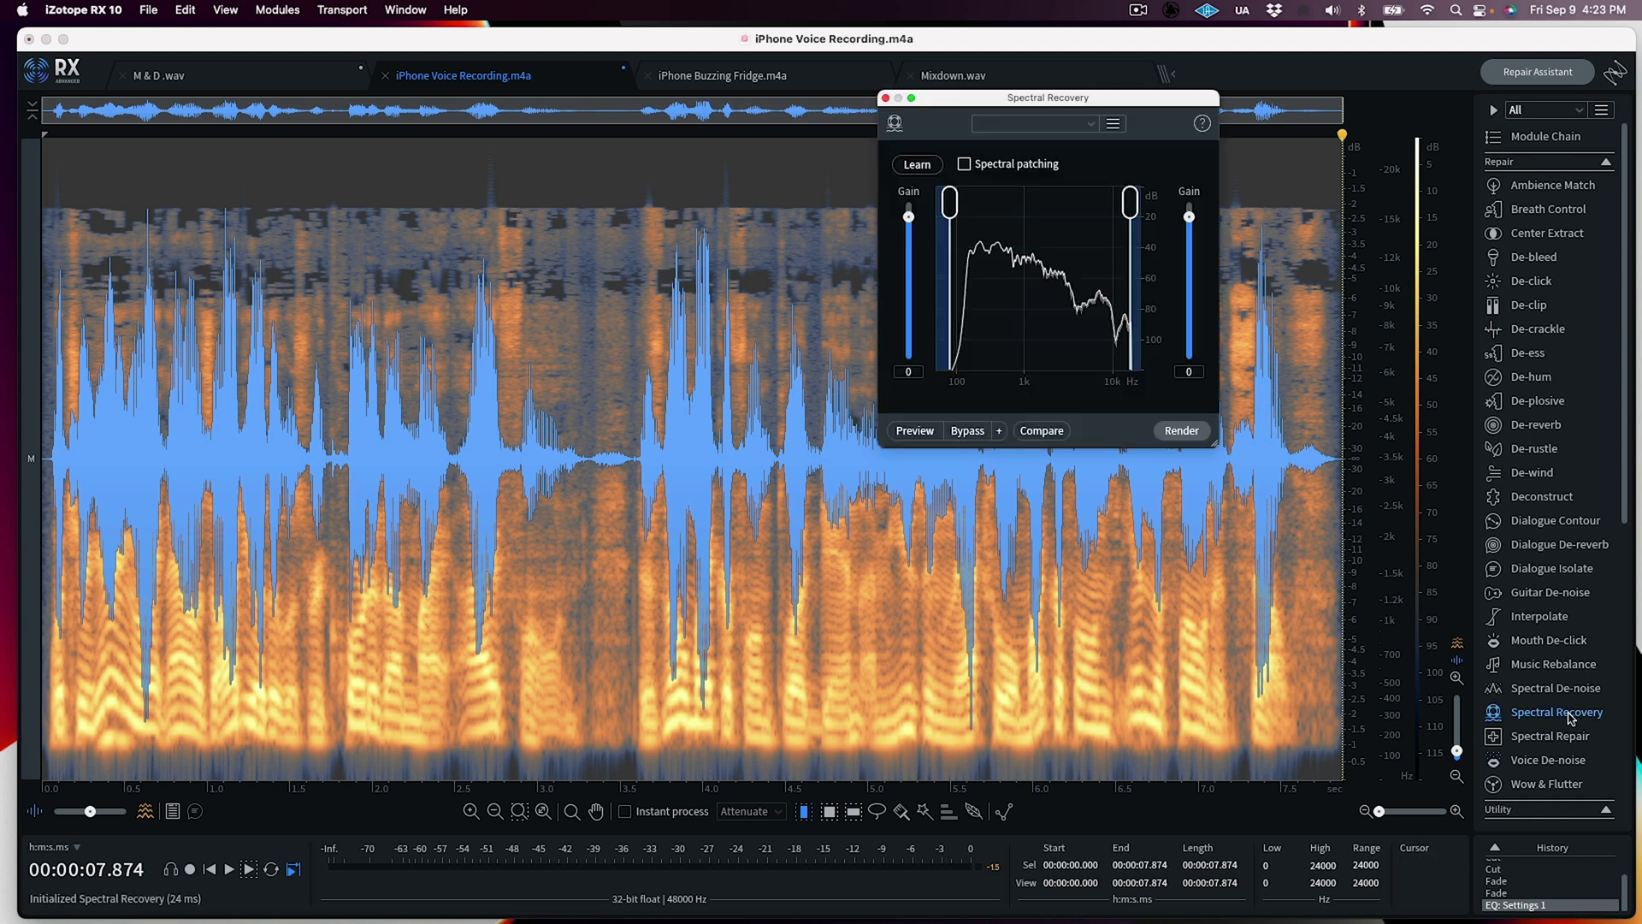
left_click_drag(1132, 107, 1083, 172)
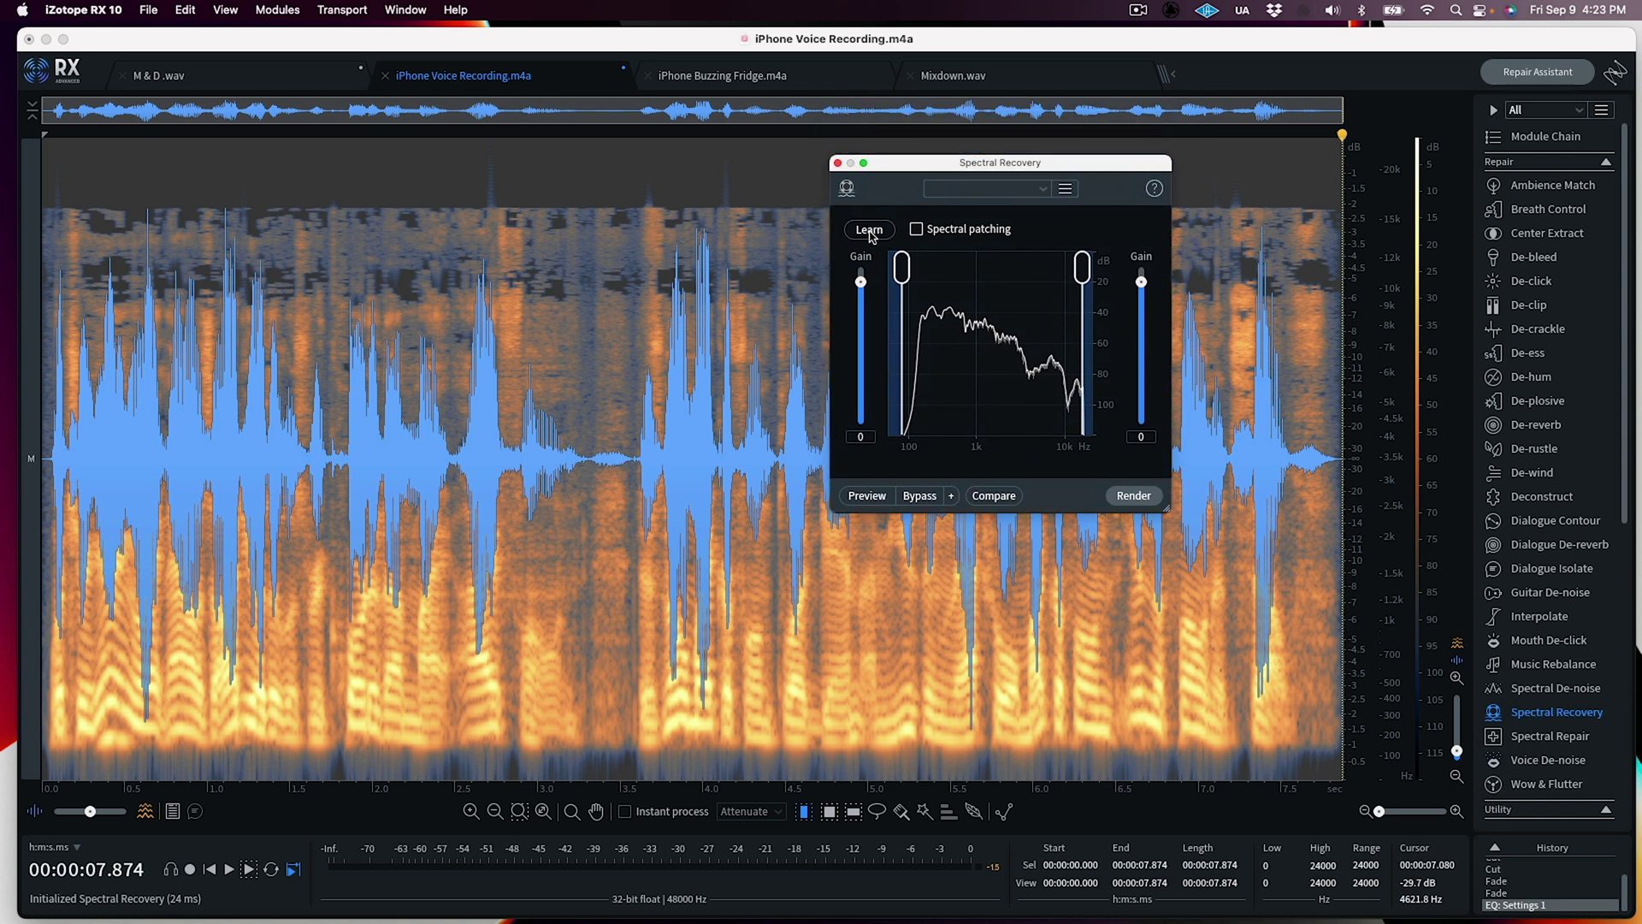
left_click(870, 232)
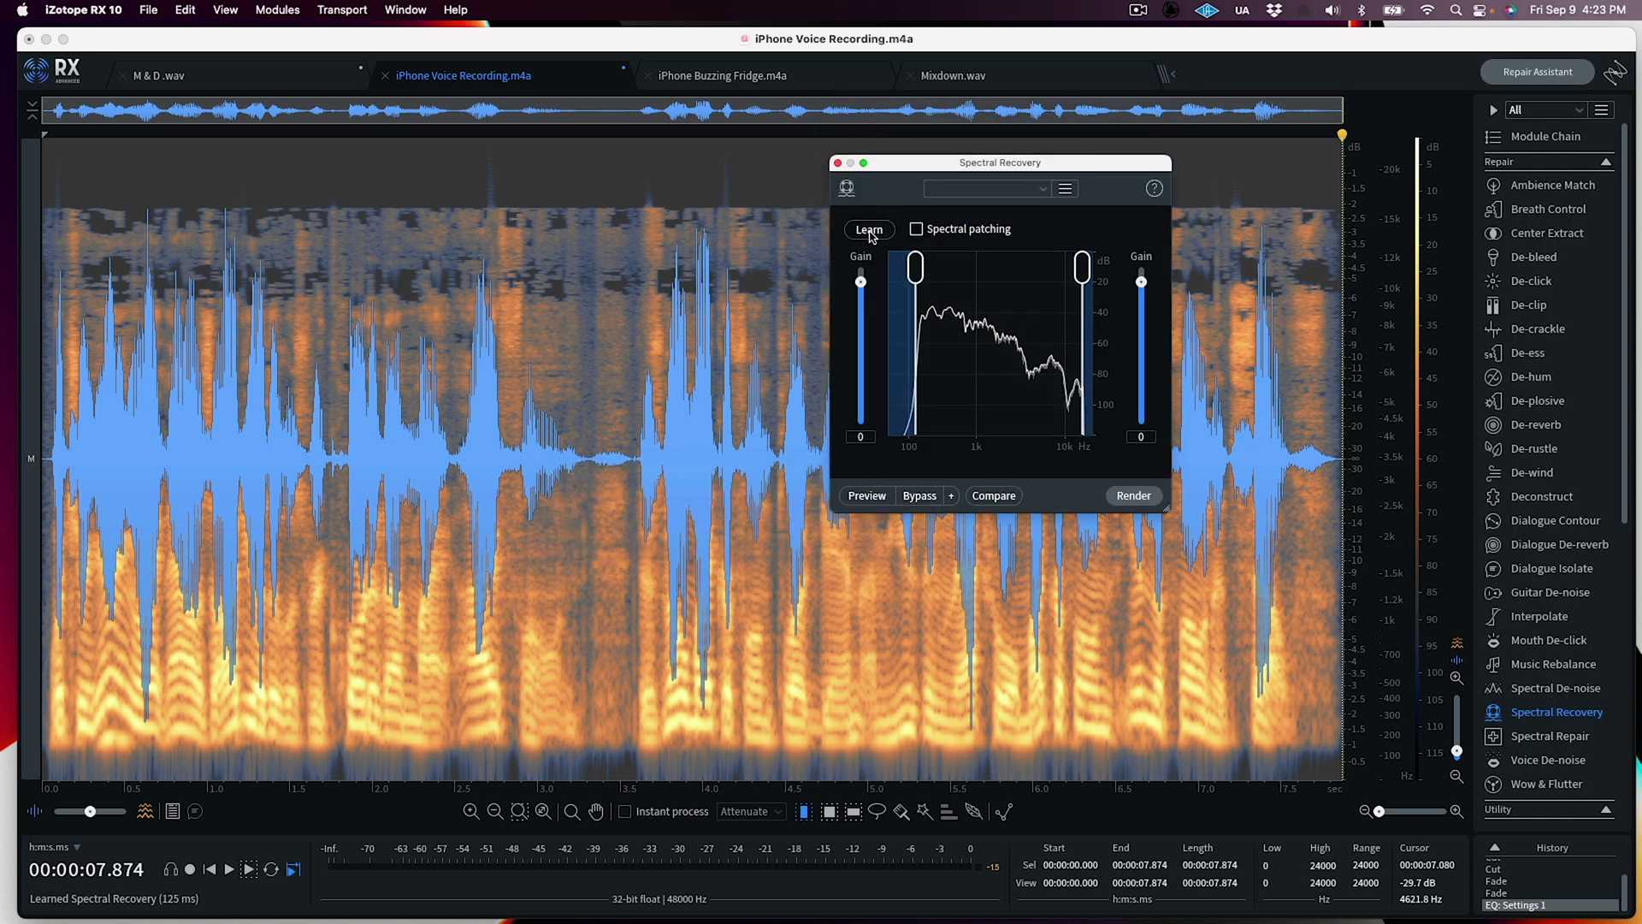
left_click(1004, 496)
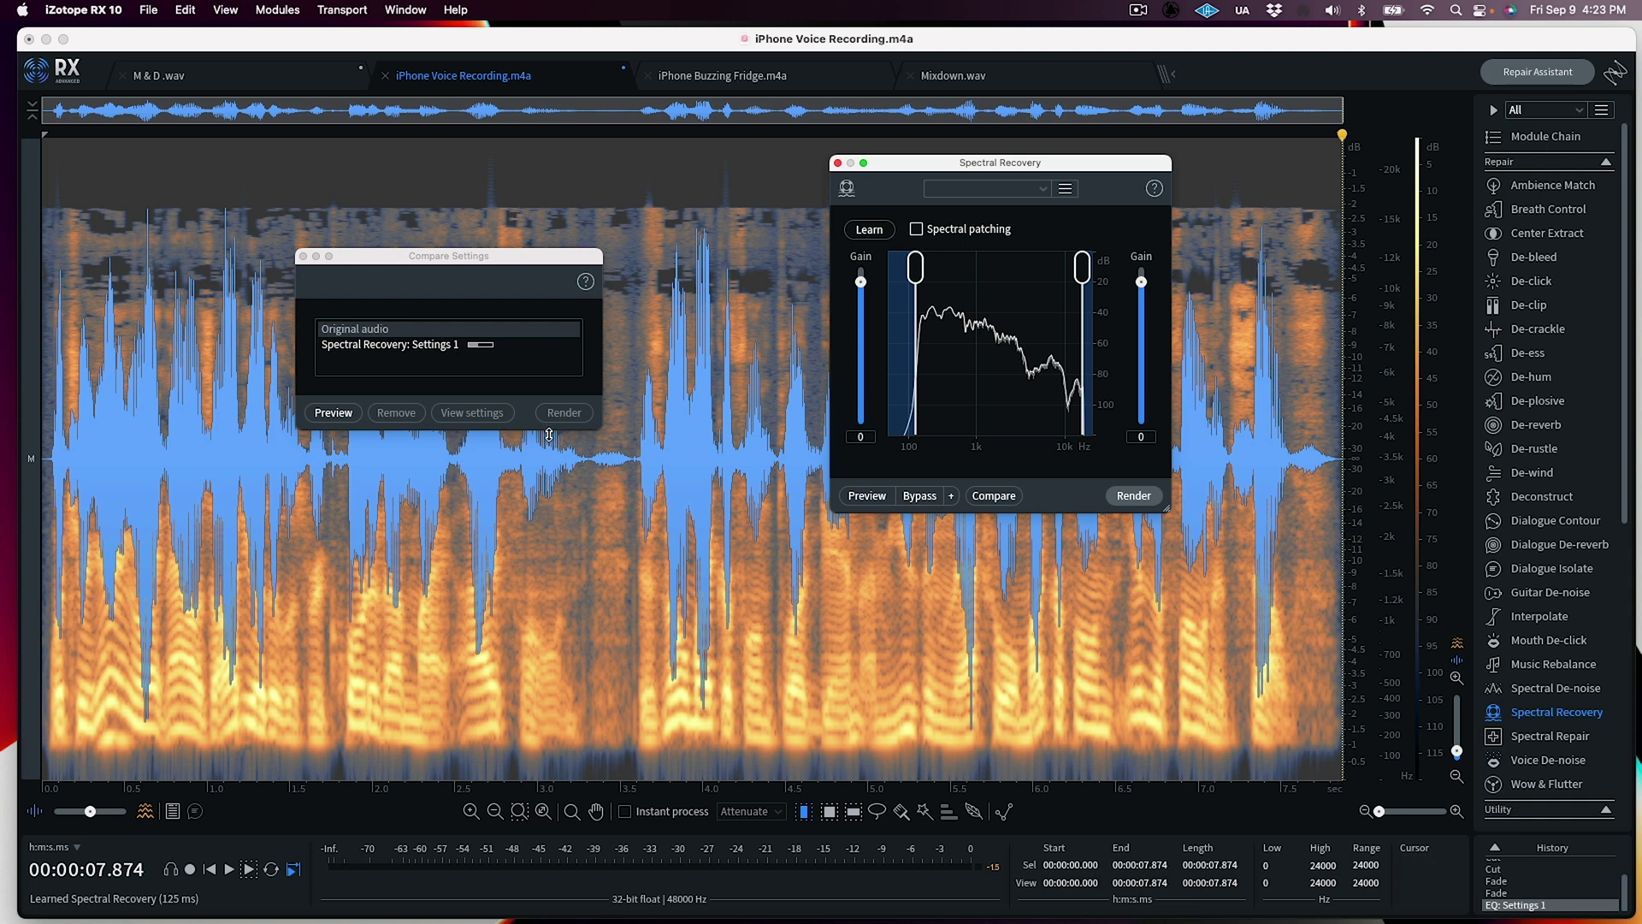
Preview the original audio, then the Spectral Recovery Settings 1 result.
left_click(368, 331)
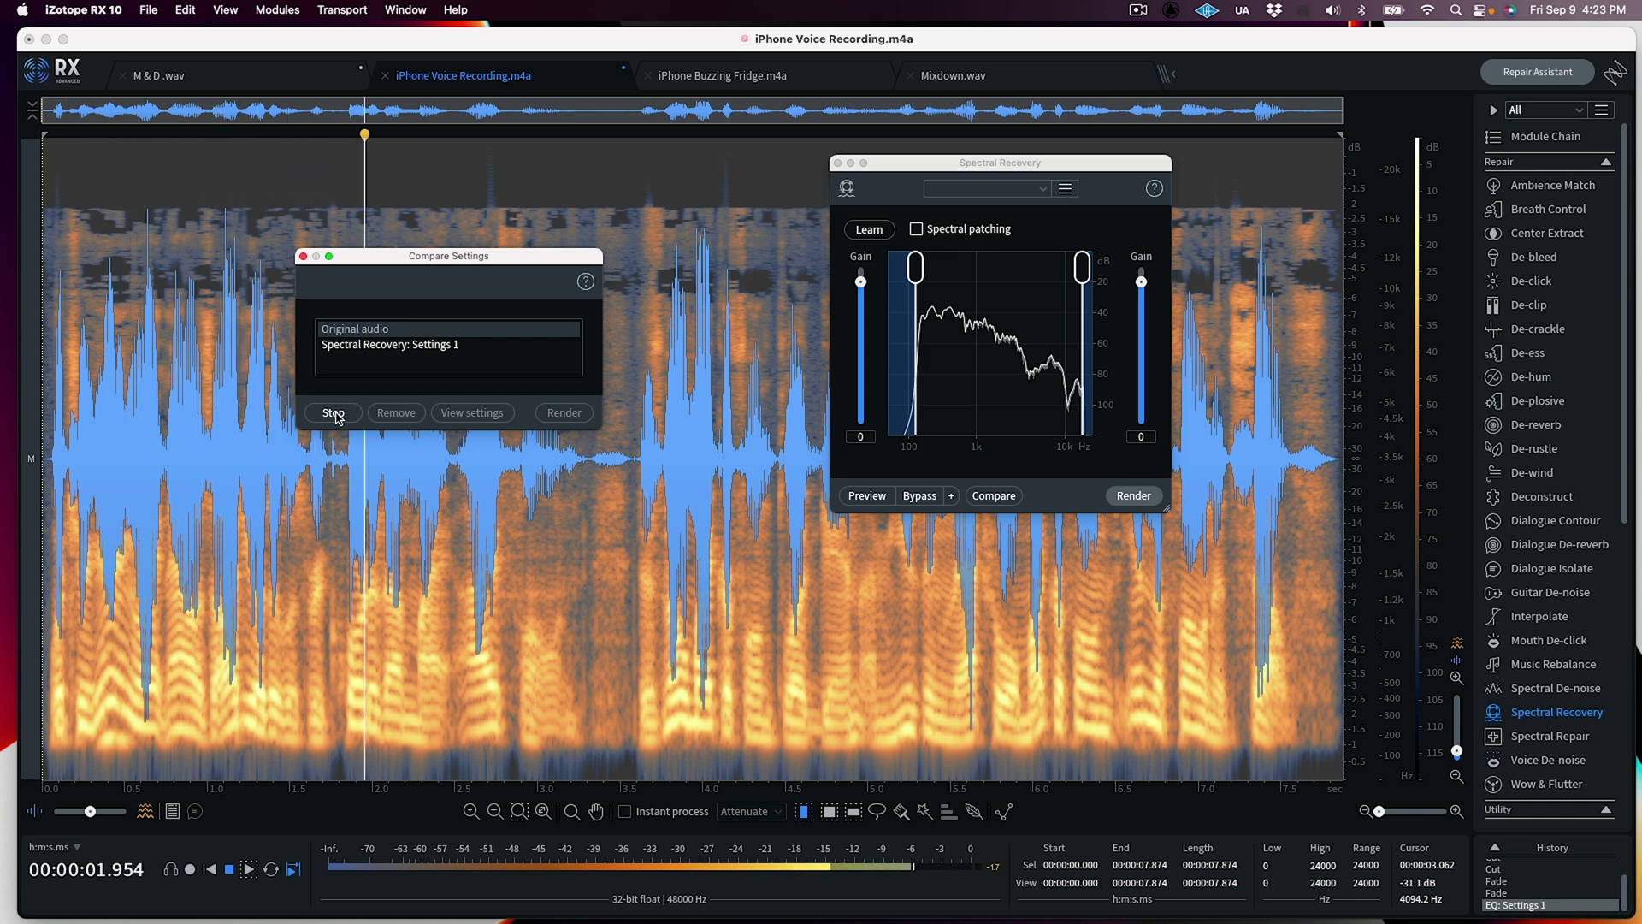
left_click(335, 413)
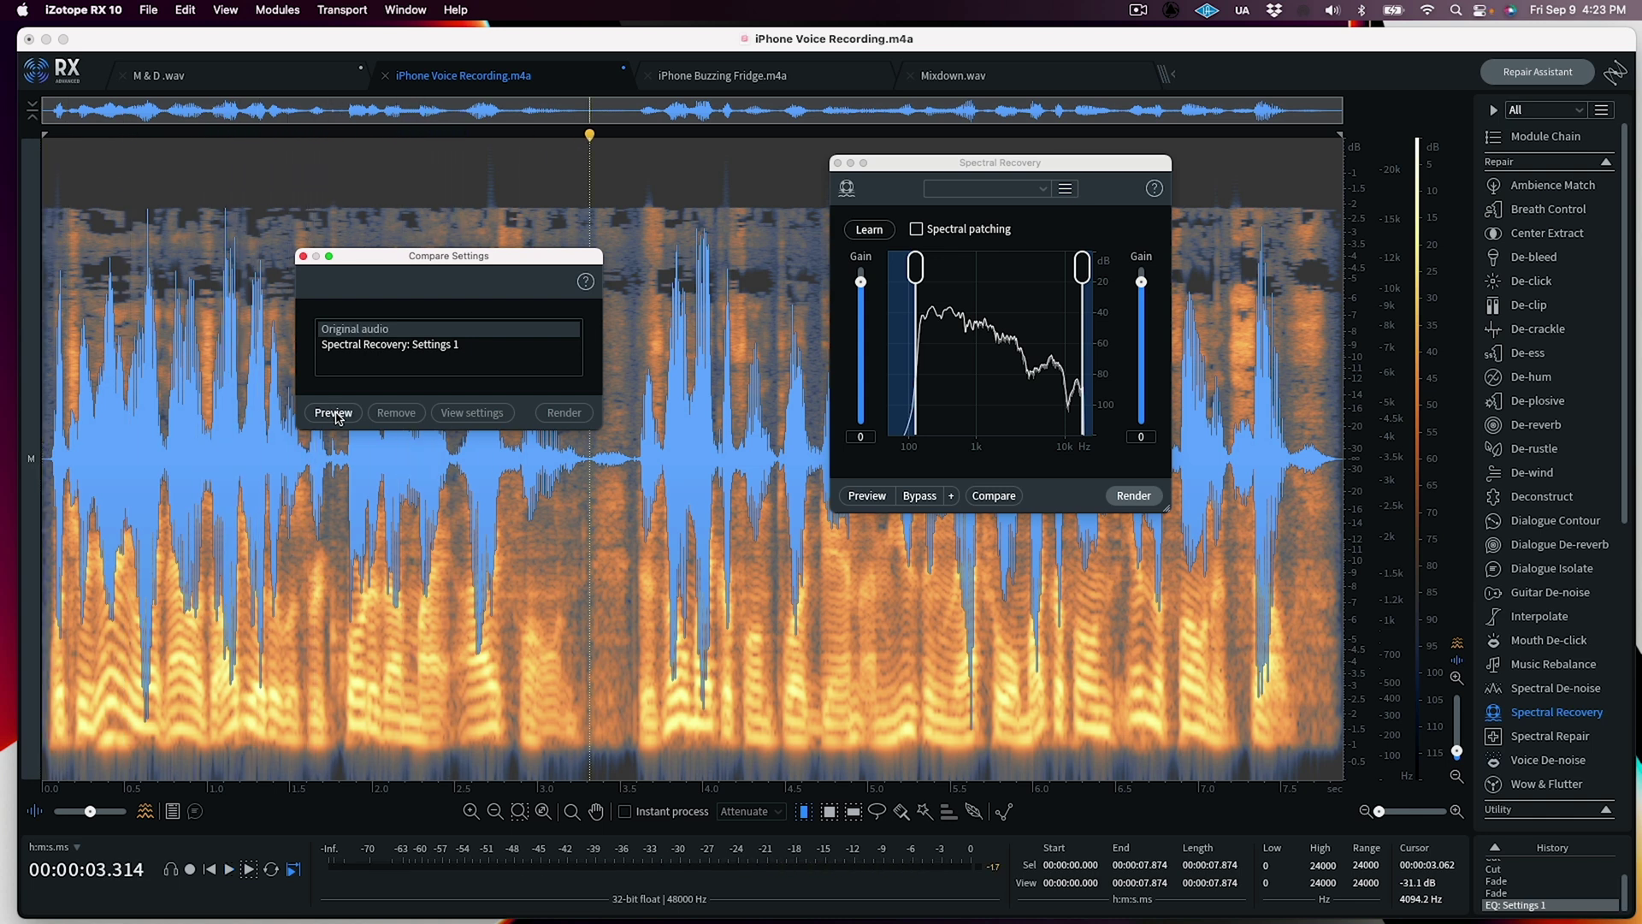
left_click(364, 345)
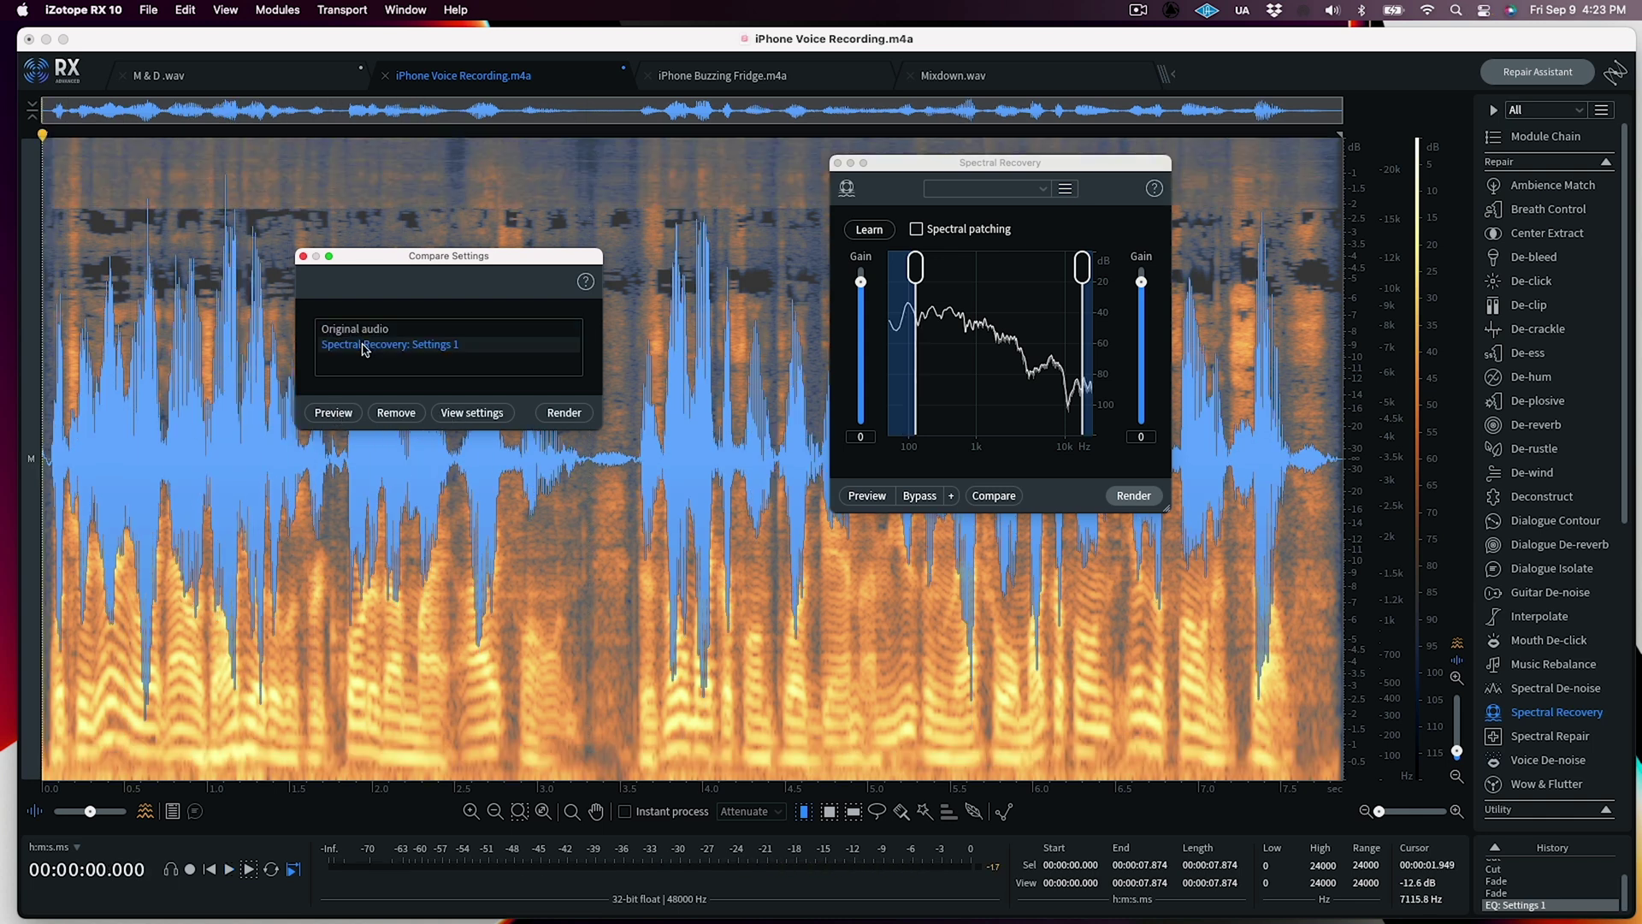
left_click(335, 414)
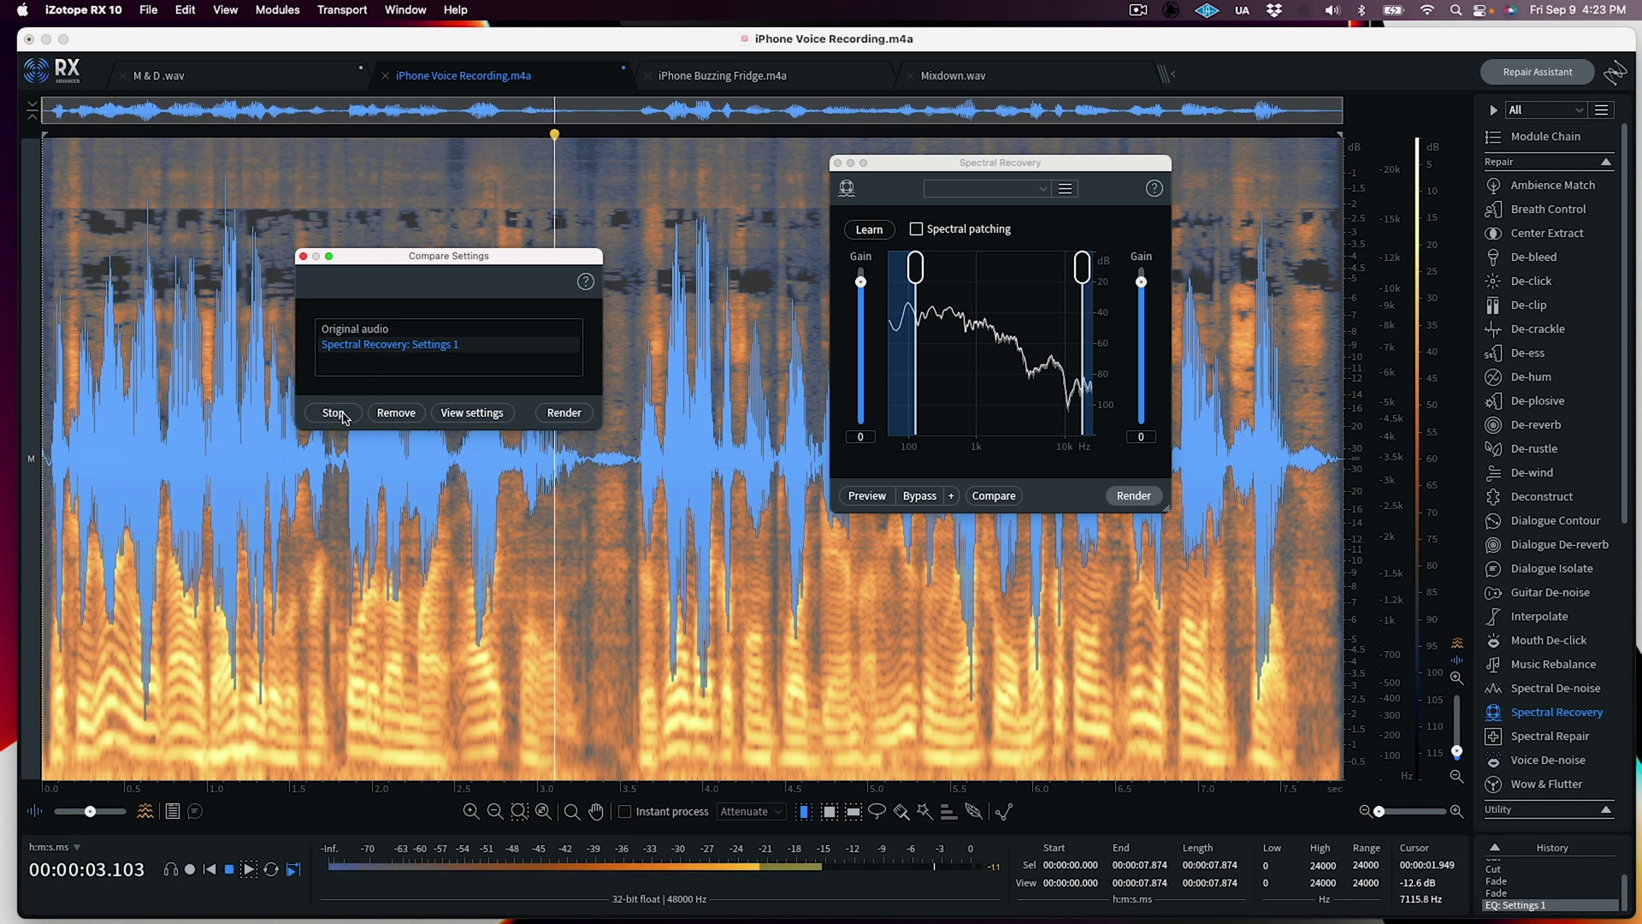
left_click(334, 414)
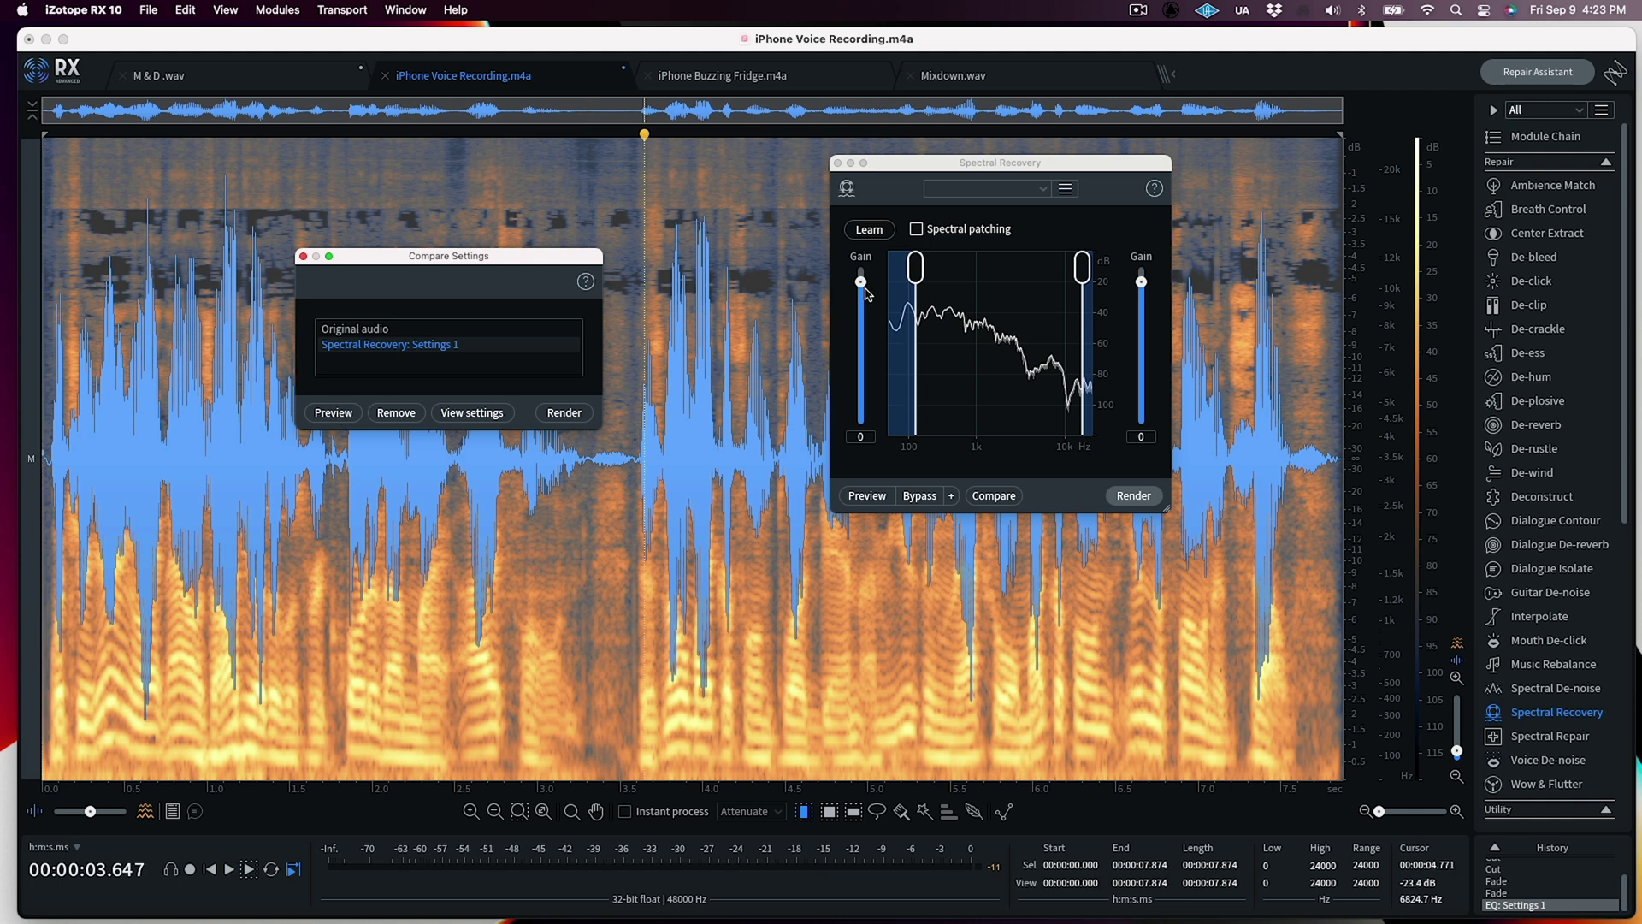
Lower the first gain from 0 to -4, add it as Settings 2, and play Original and Settings 1.
left_click_drag(860, 283, 864, 296)
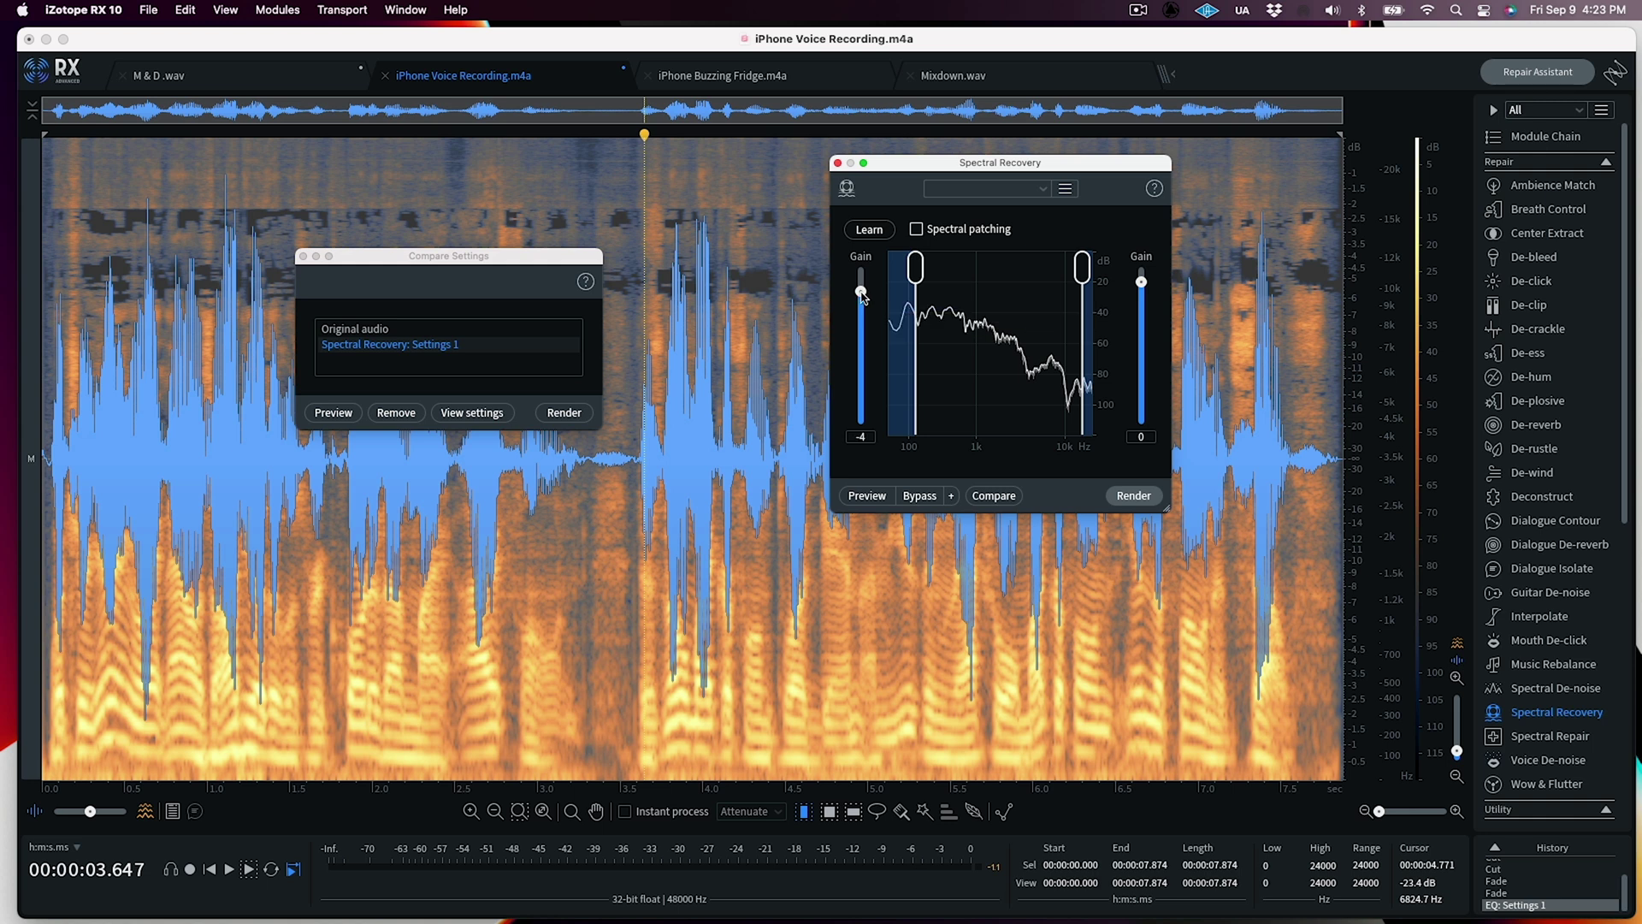
left_click(1004, 497)
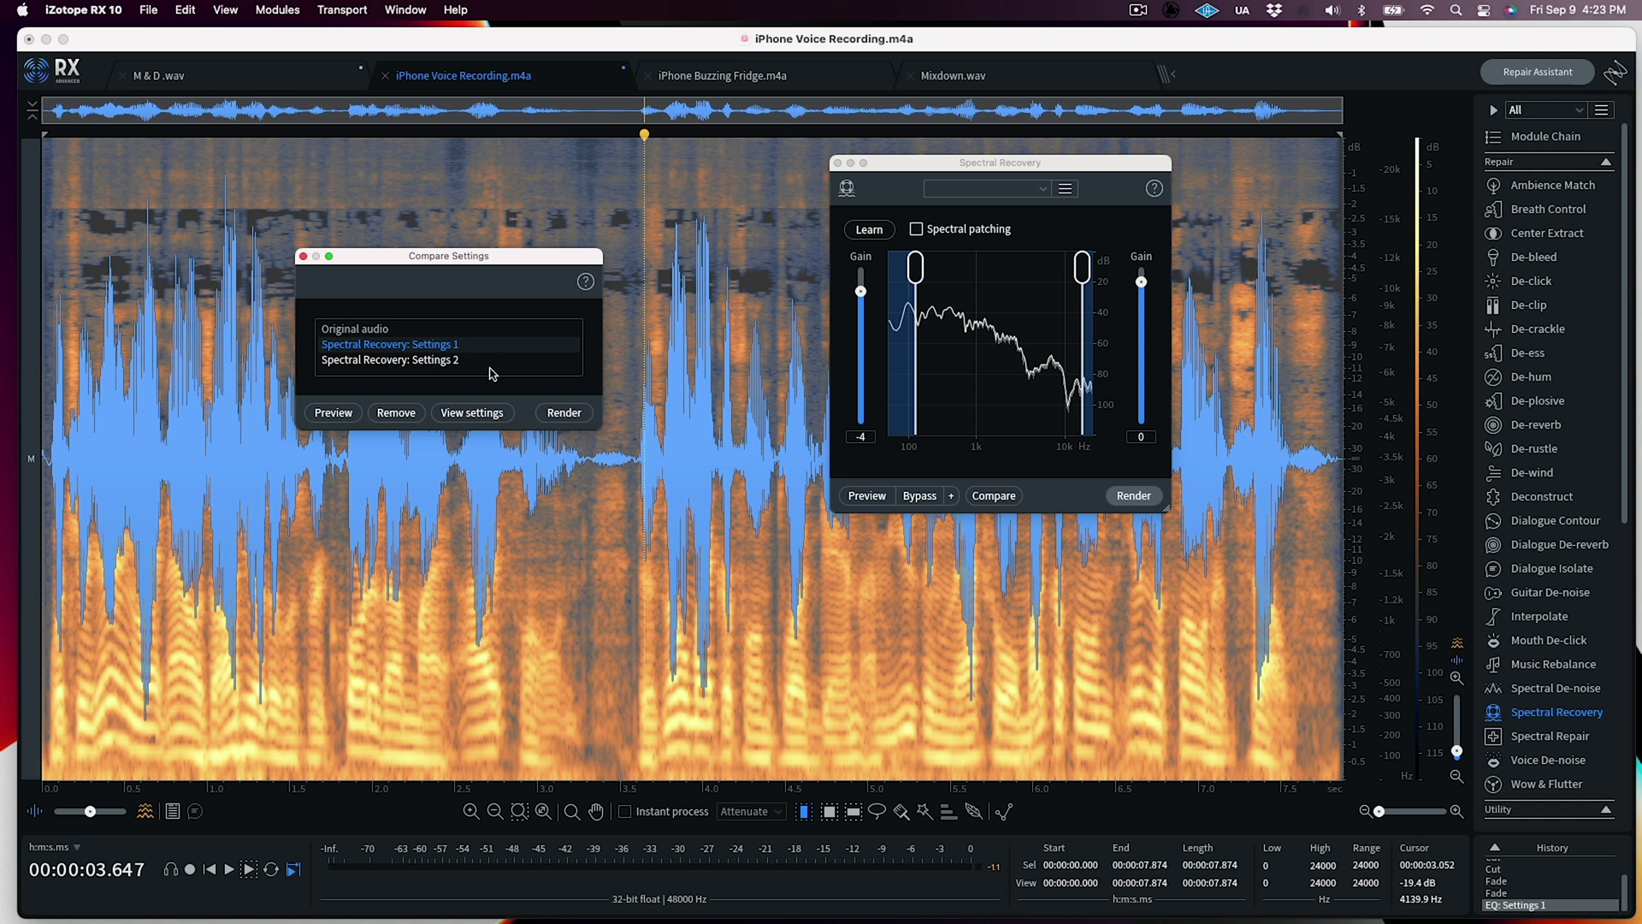
left_click(366, 332)
key("space")
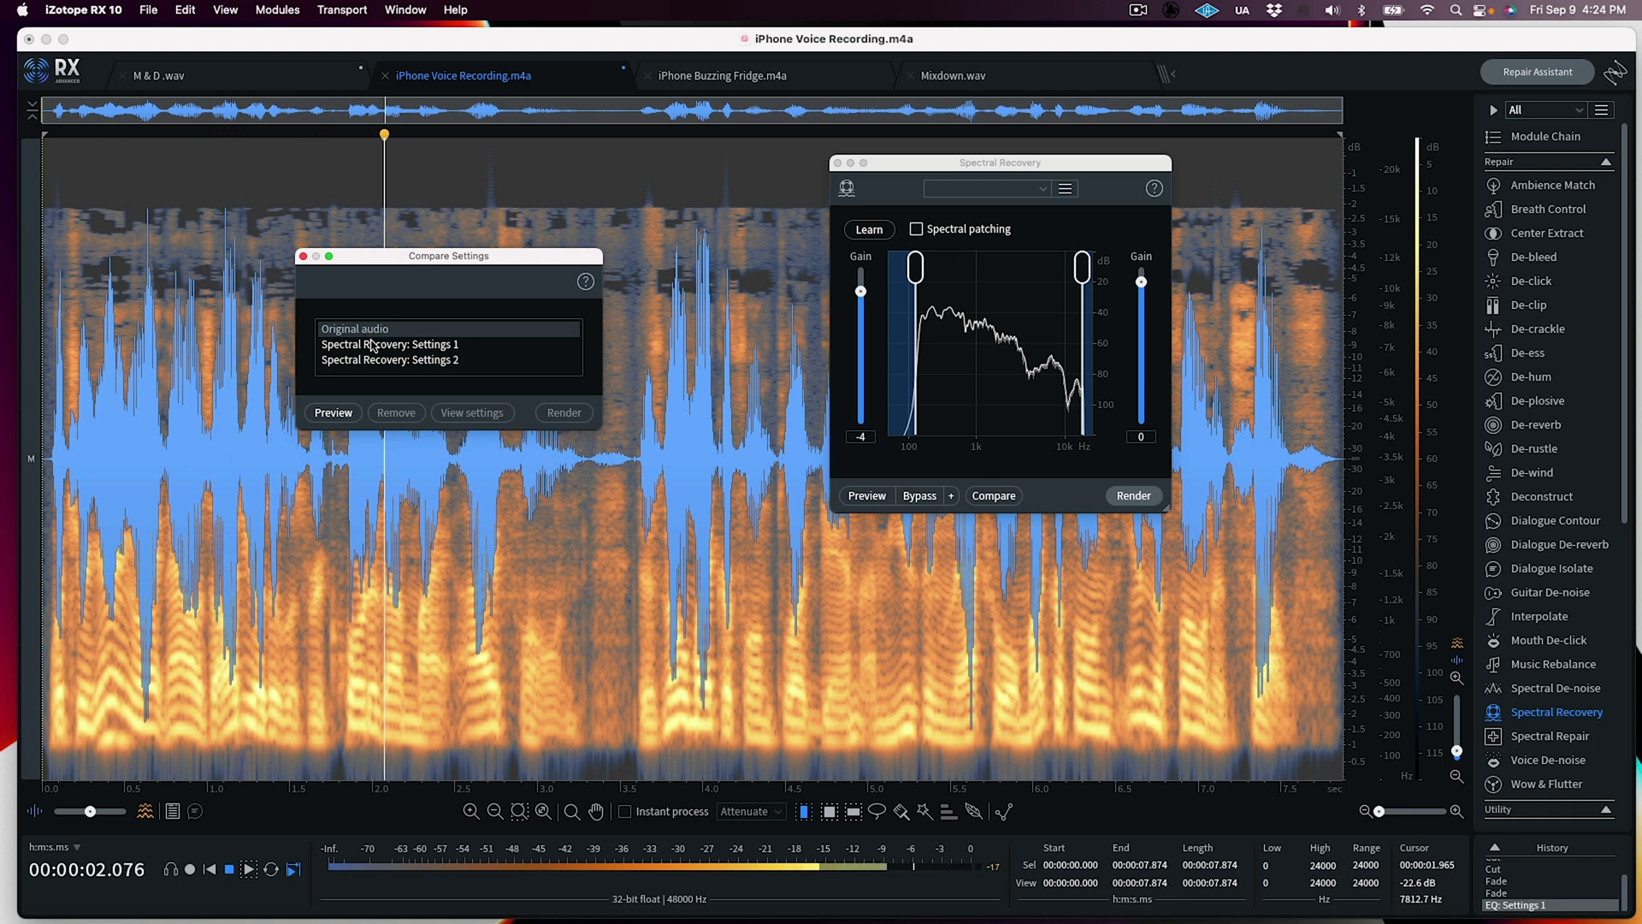
key("space")
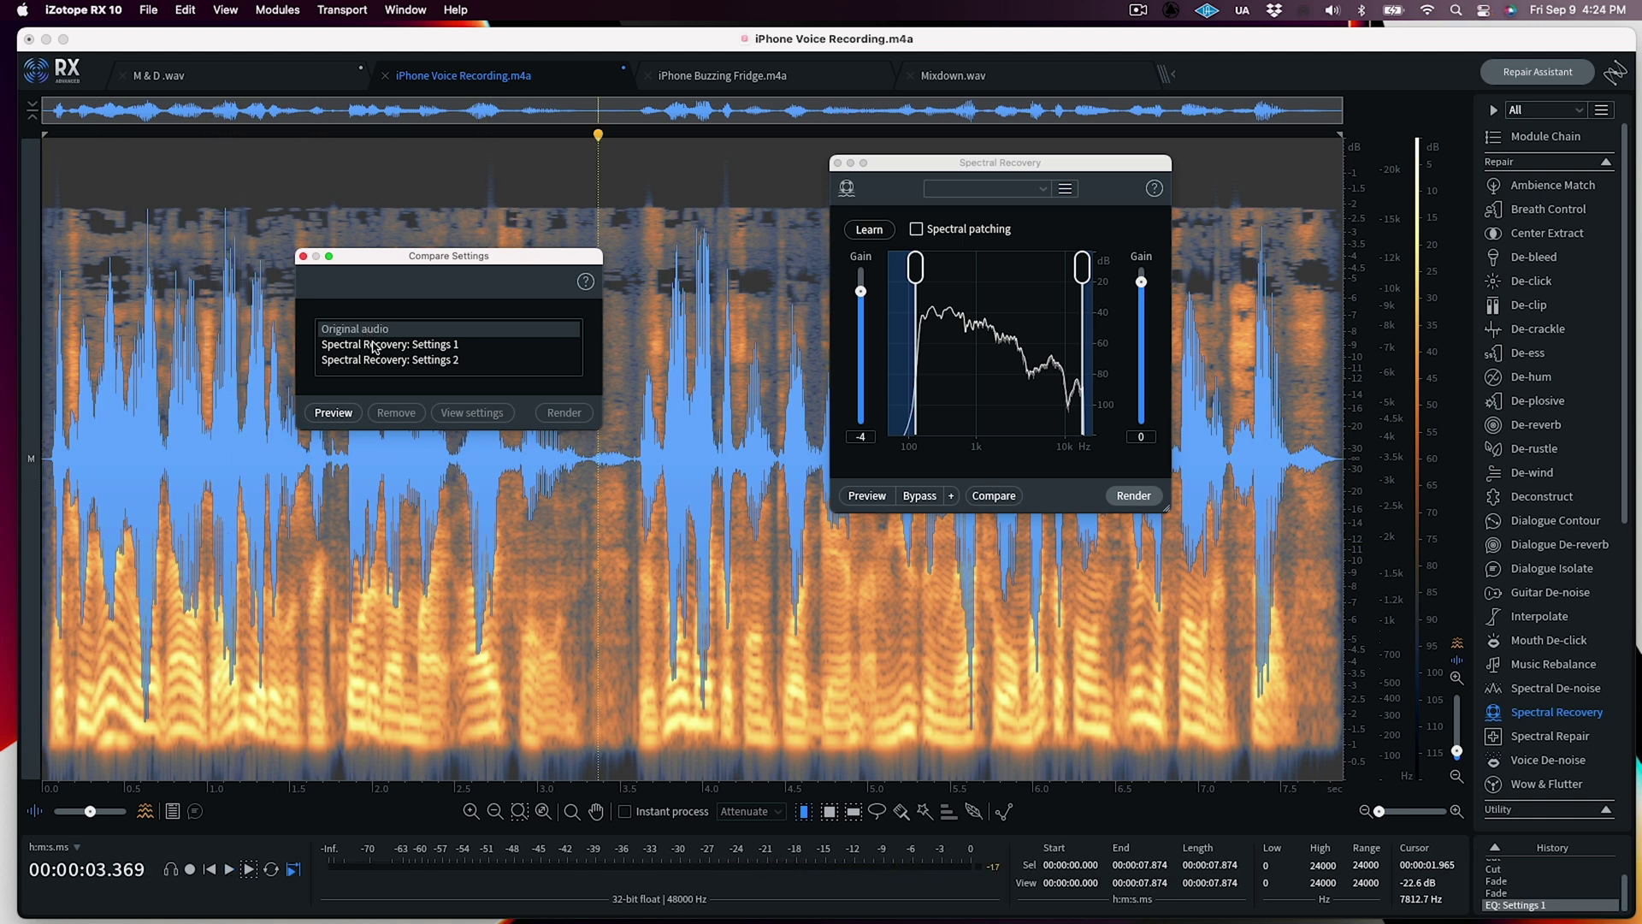
left_click(374, 345)
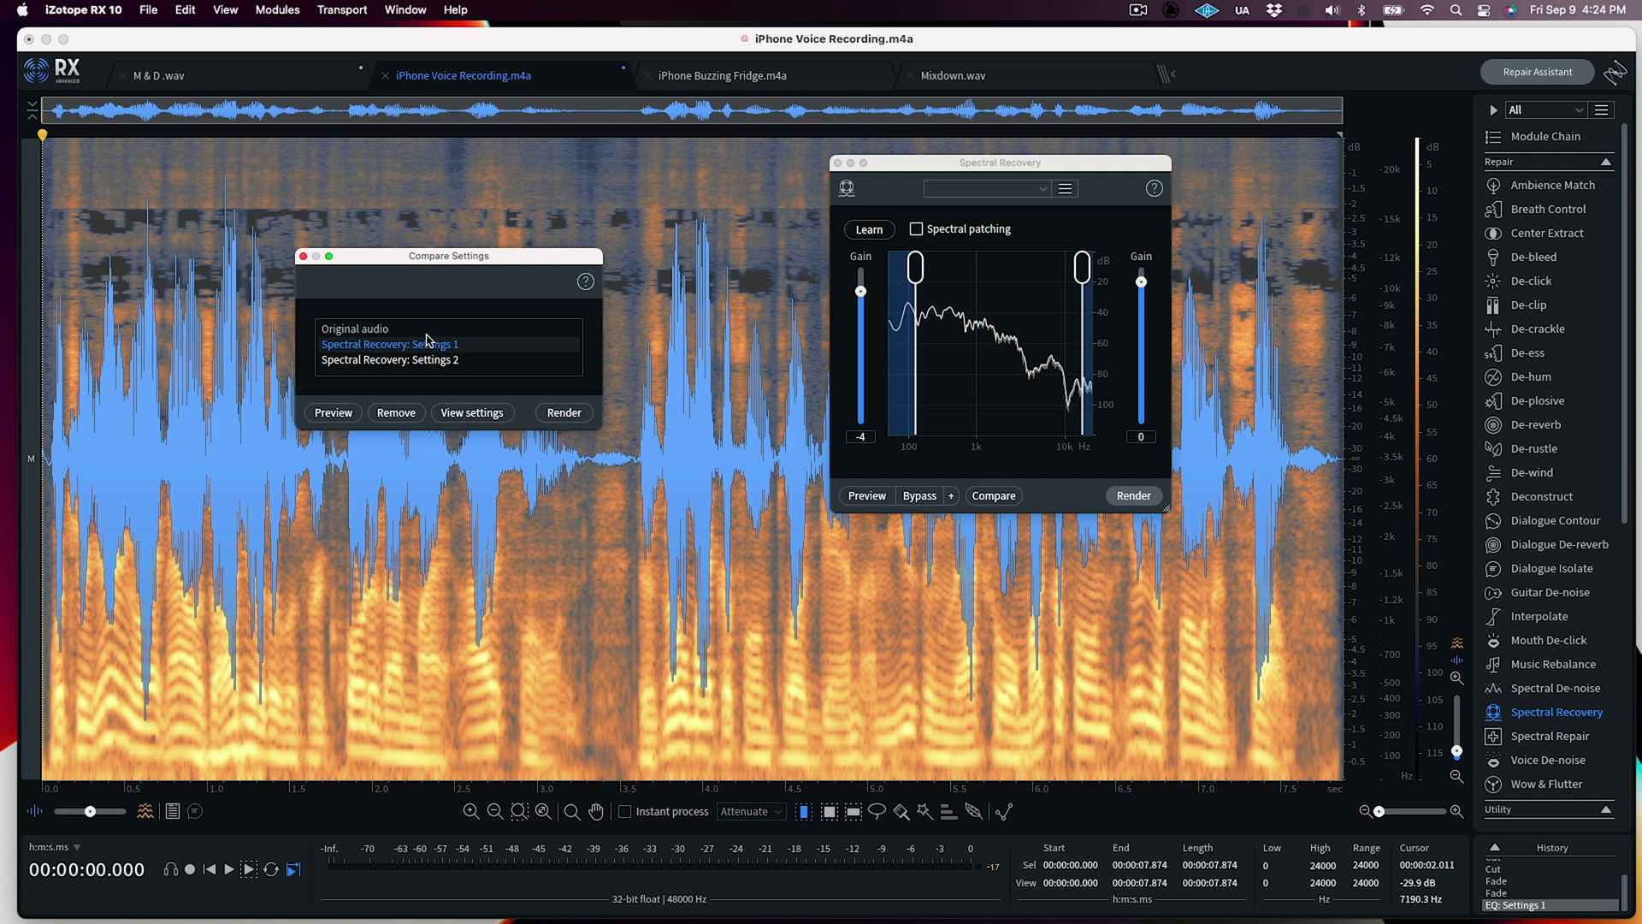
key("space")
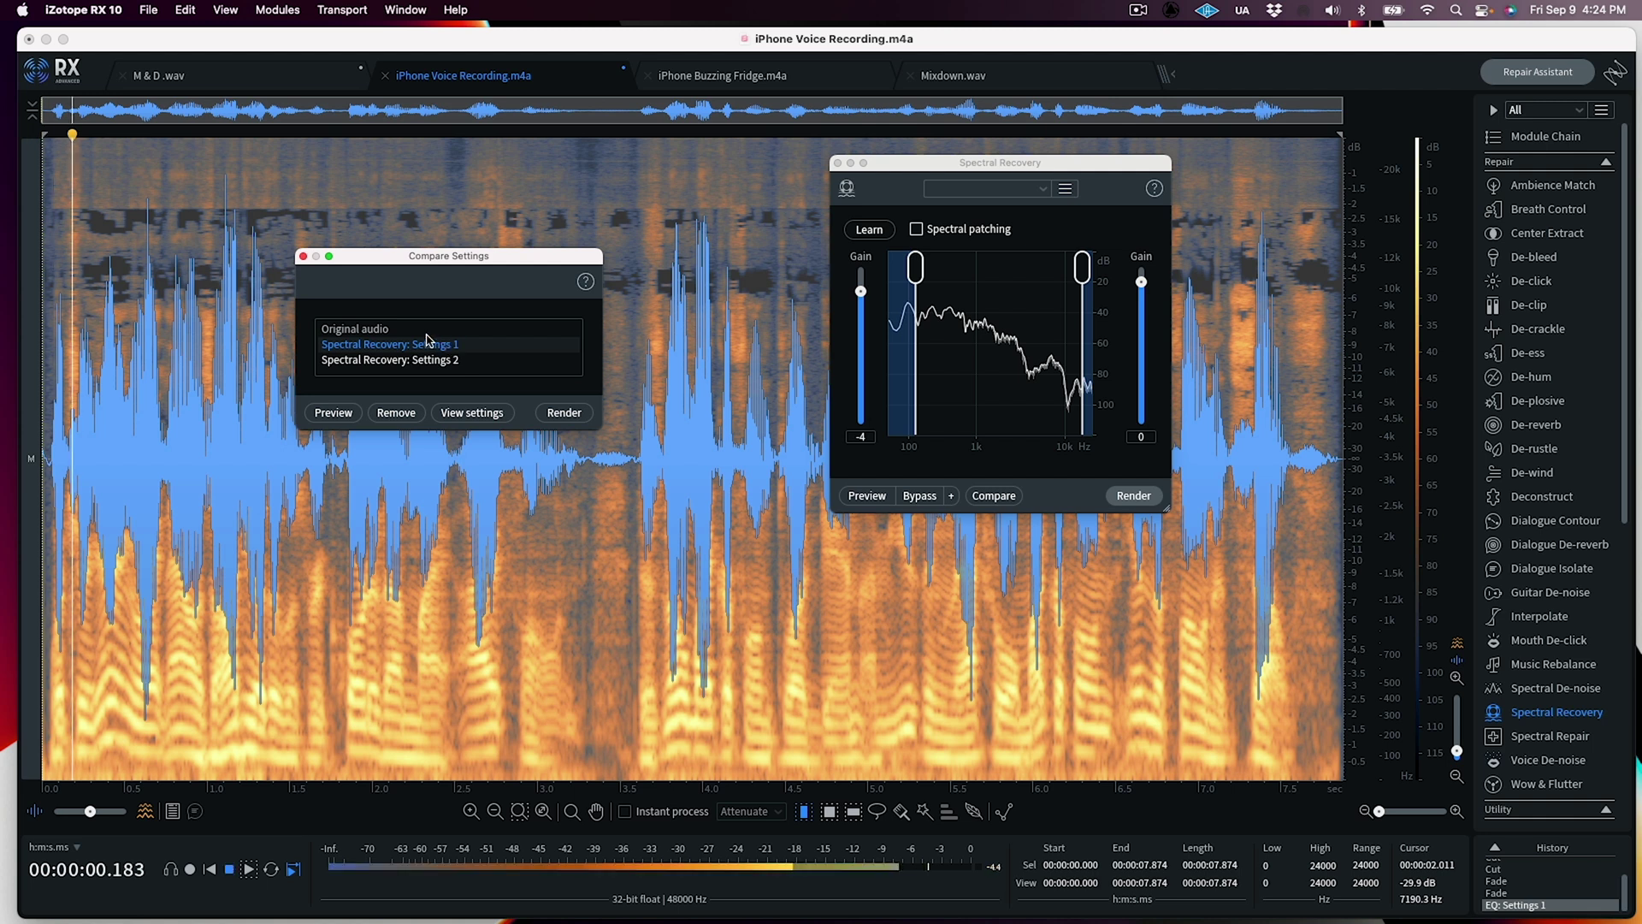
key("space")
Play Settings 2, then switch the preview back through Settings 1 to the original audio.
left_click(384, 360)
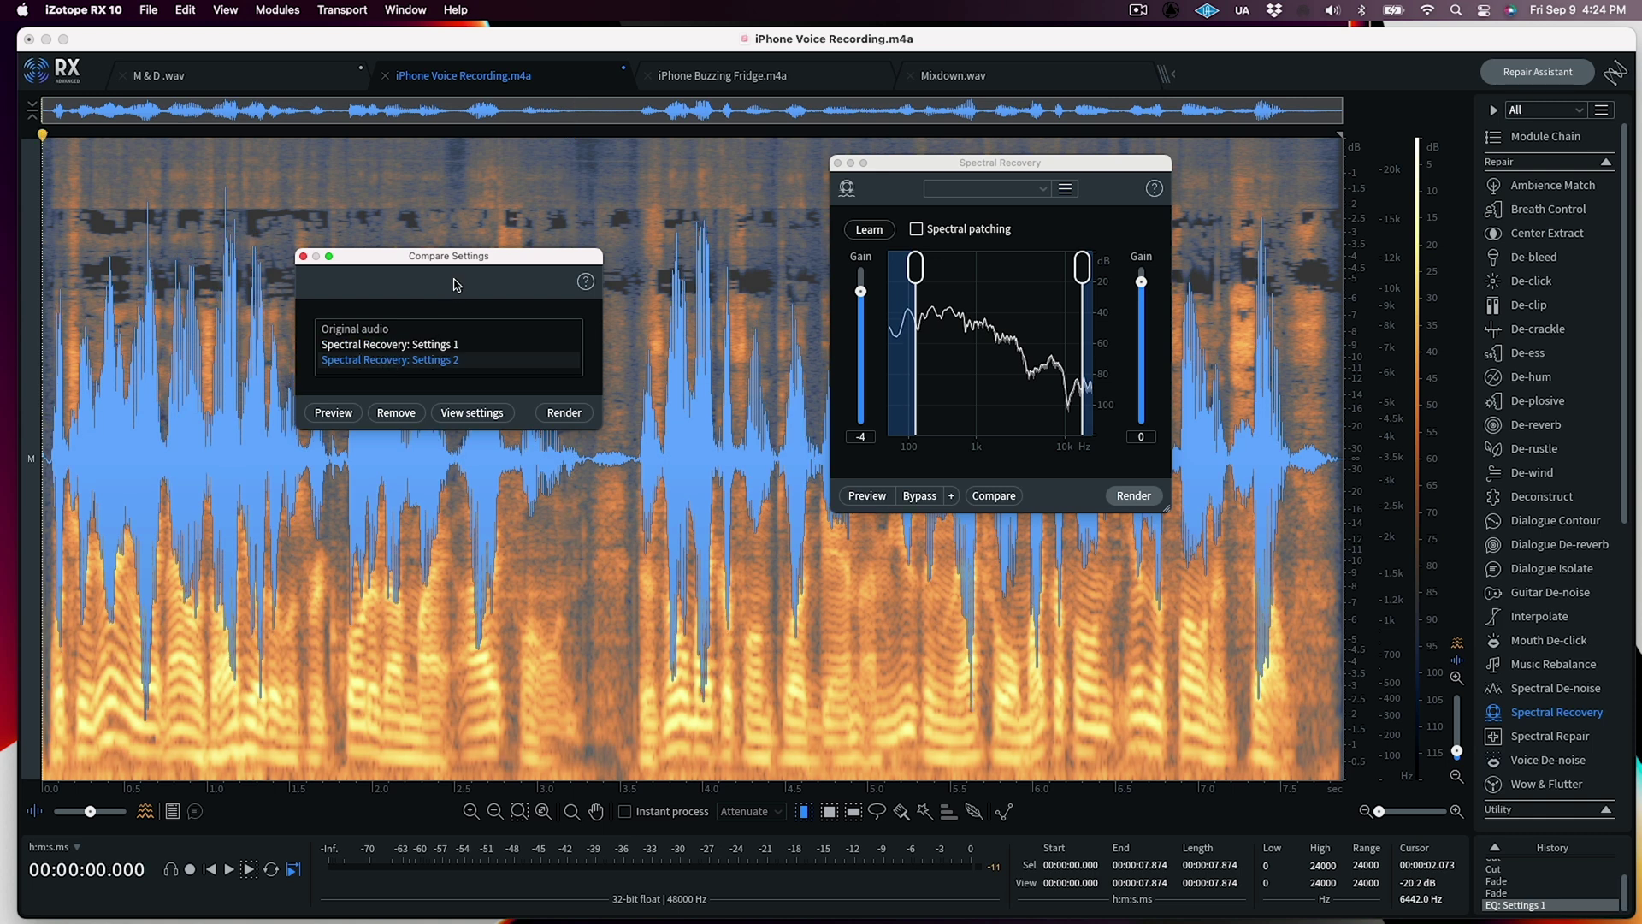
key("space")
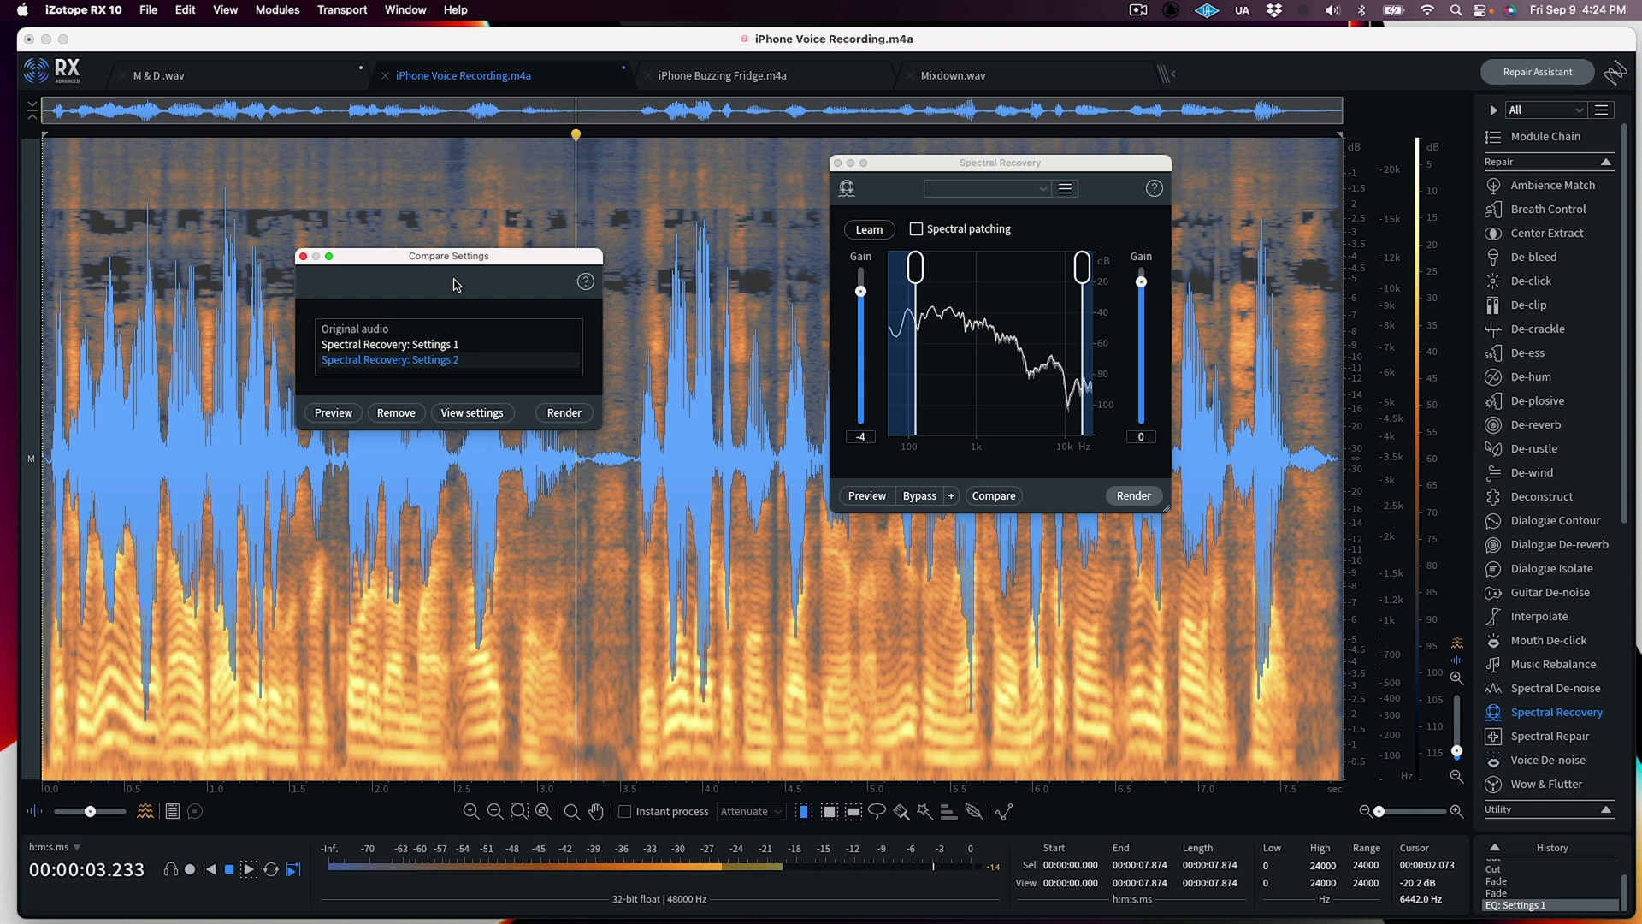
key("space")
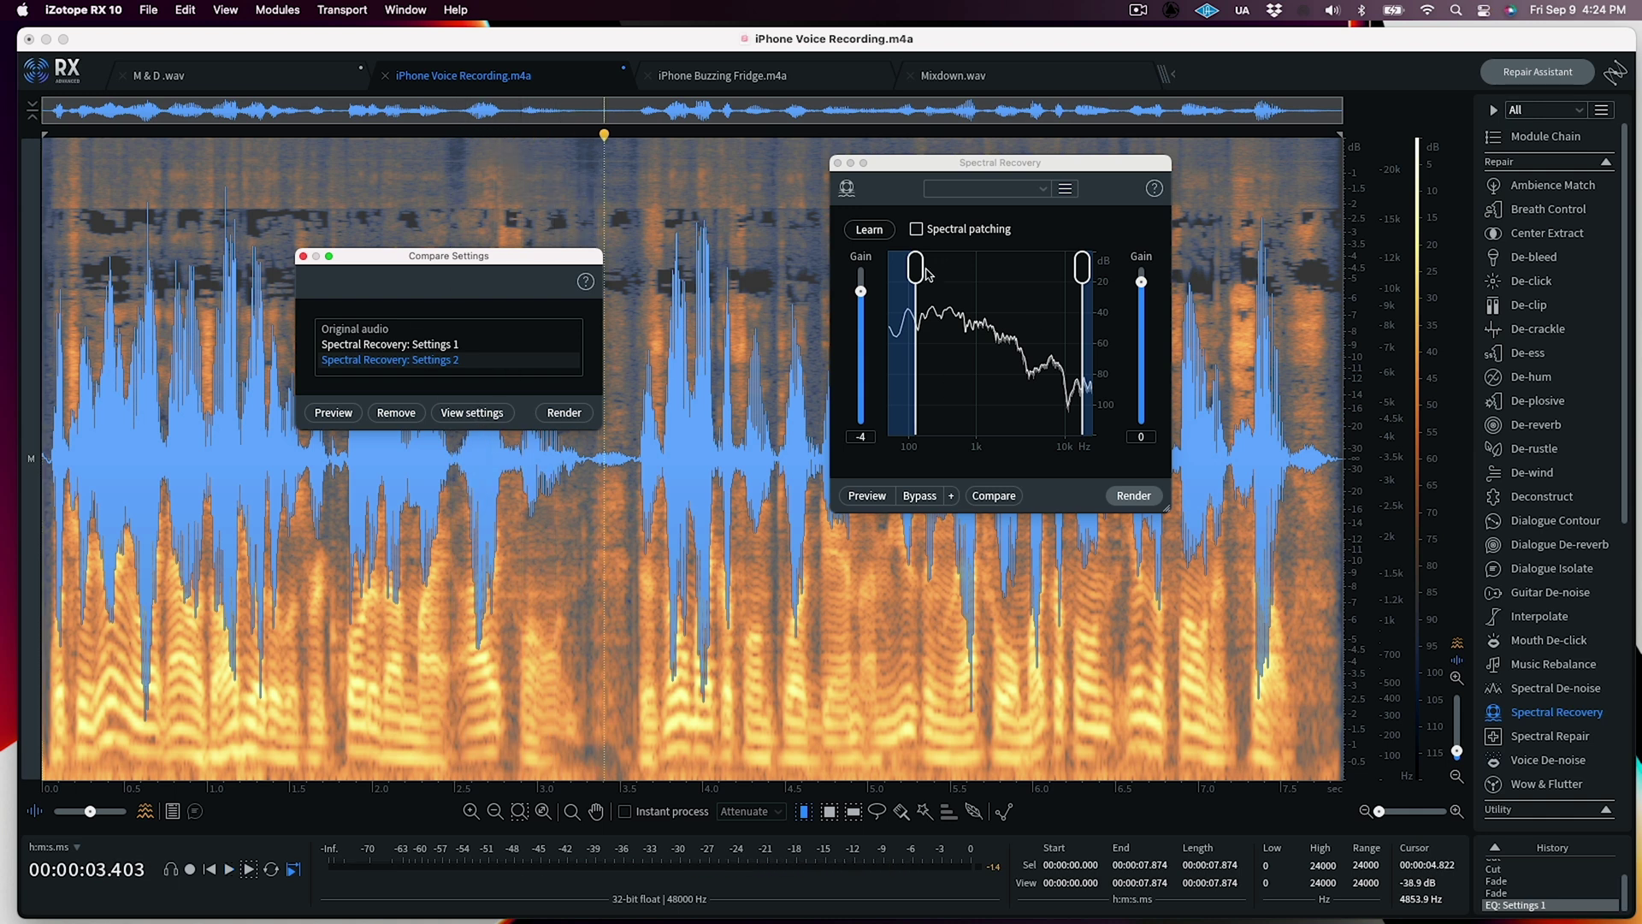
left_click(391, 345)
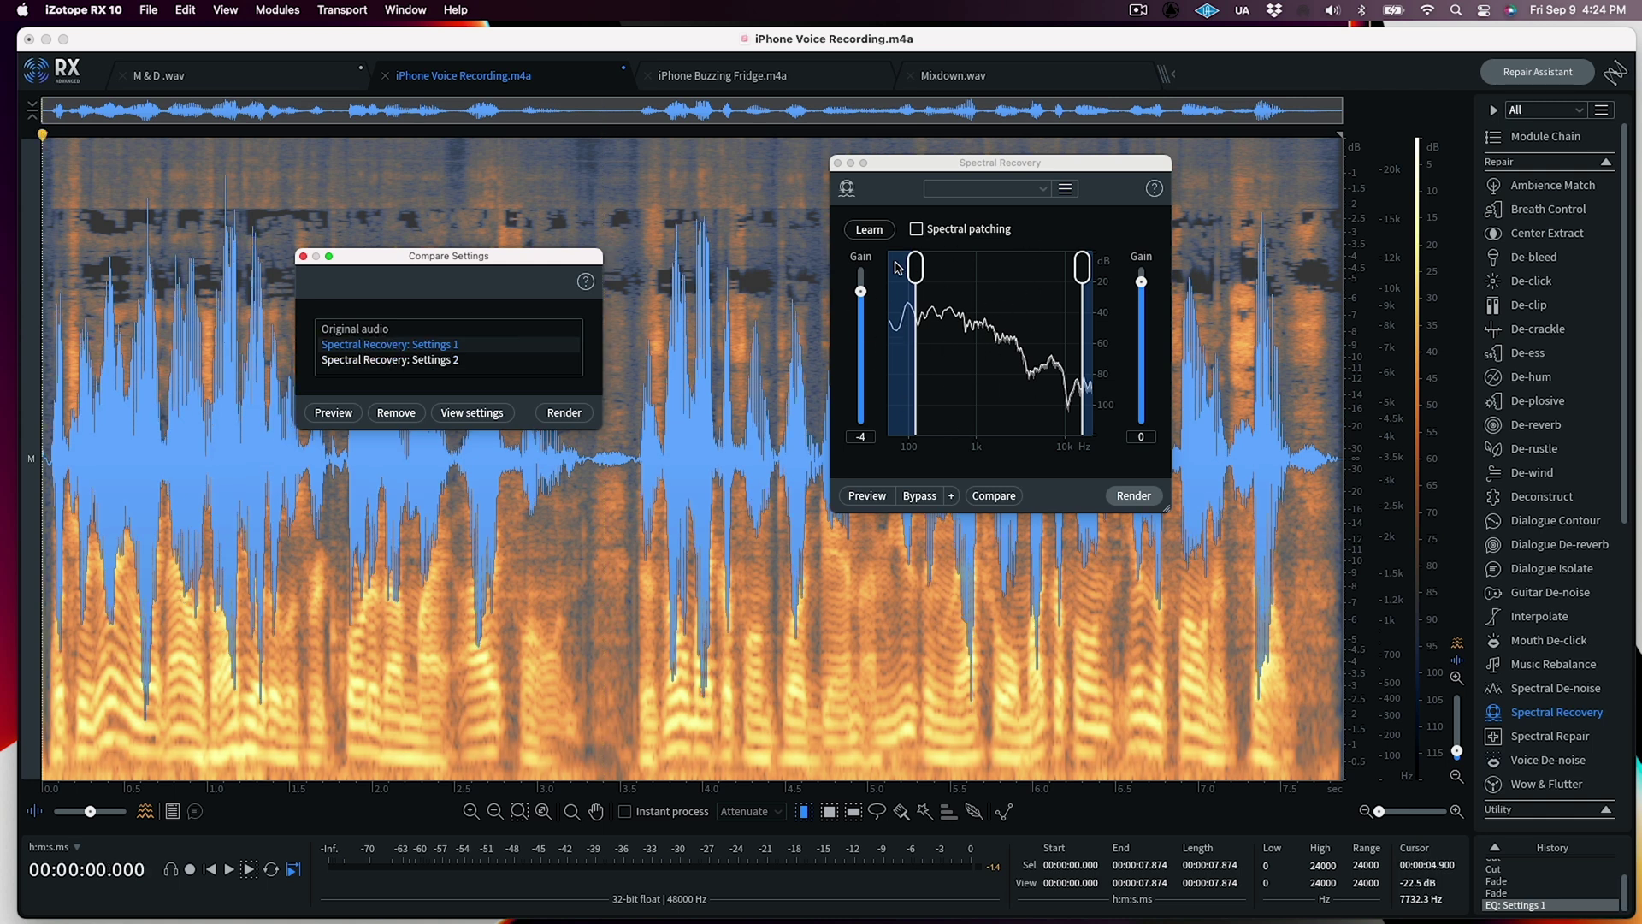
left_click(357, 330)
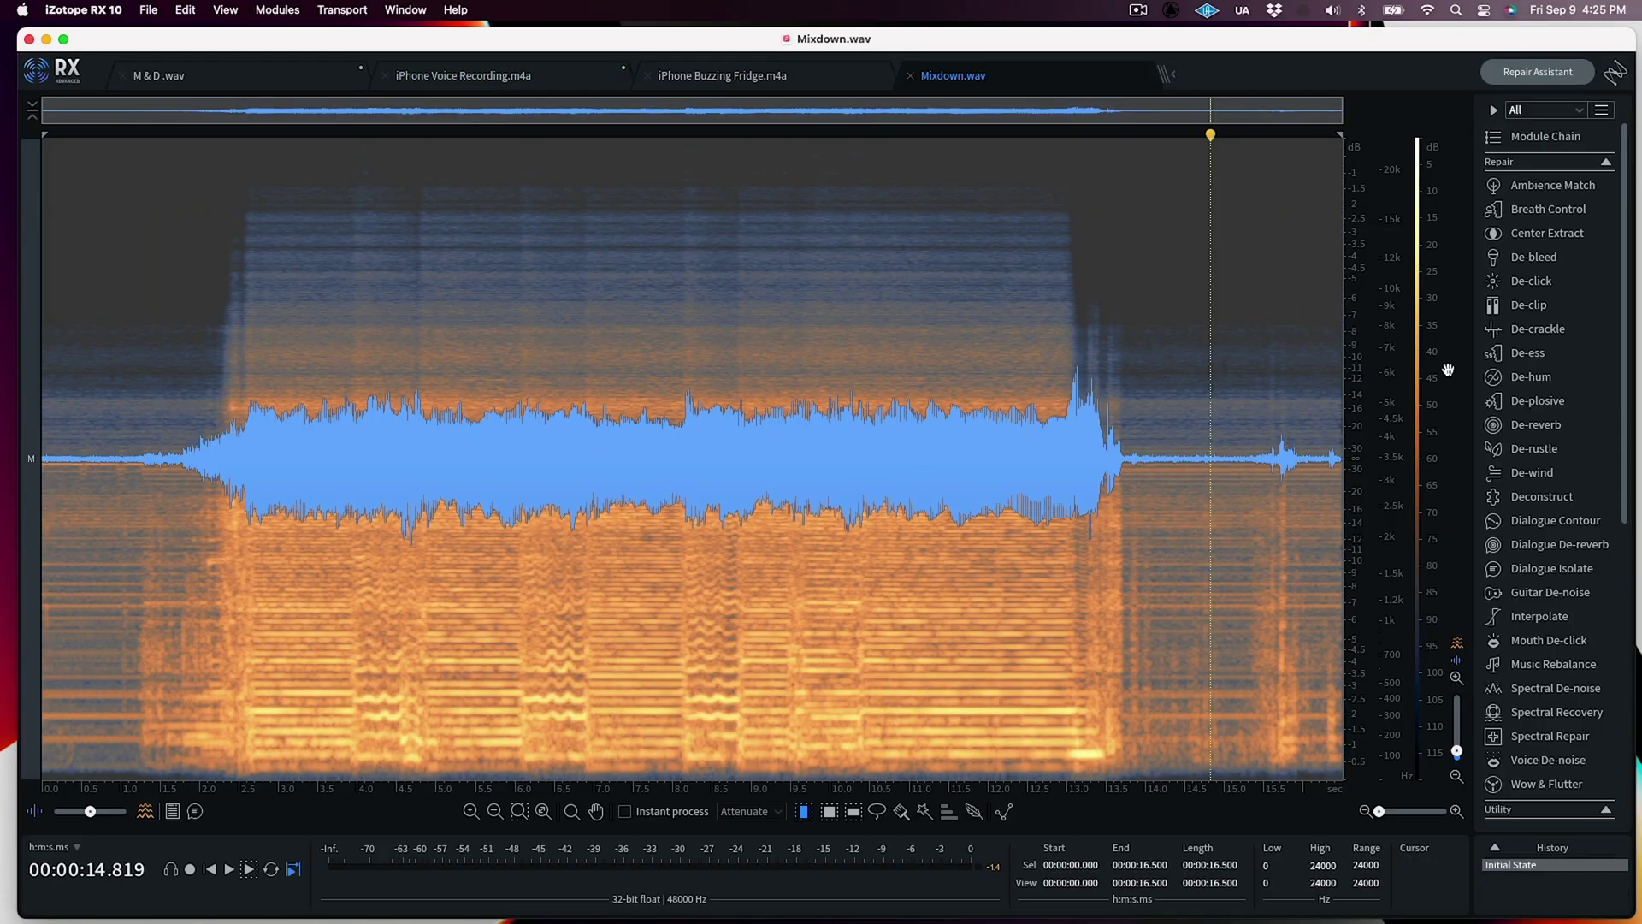
Open De-hum and play the mixdown from the start to hear the hum.
left_click(1531, 377)
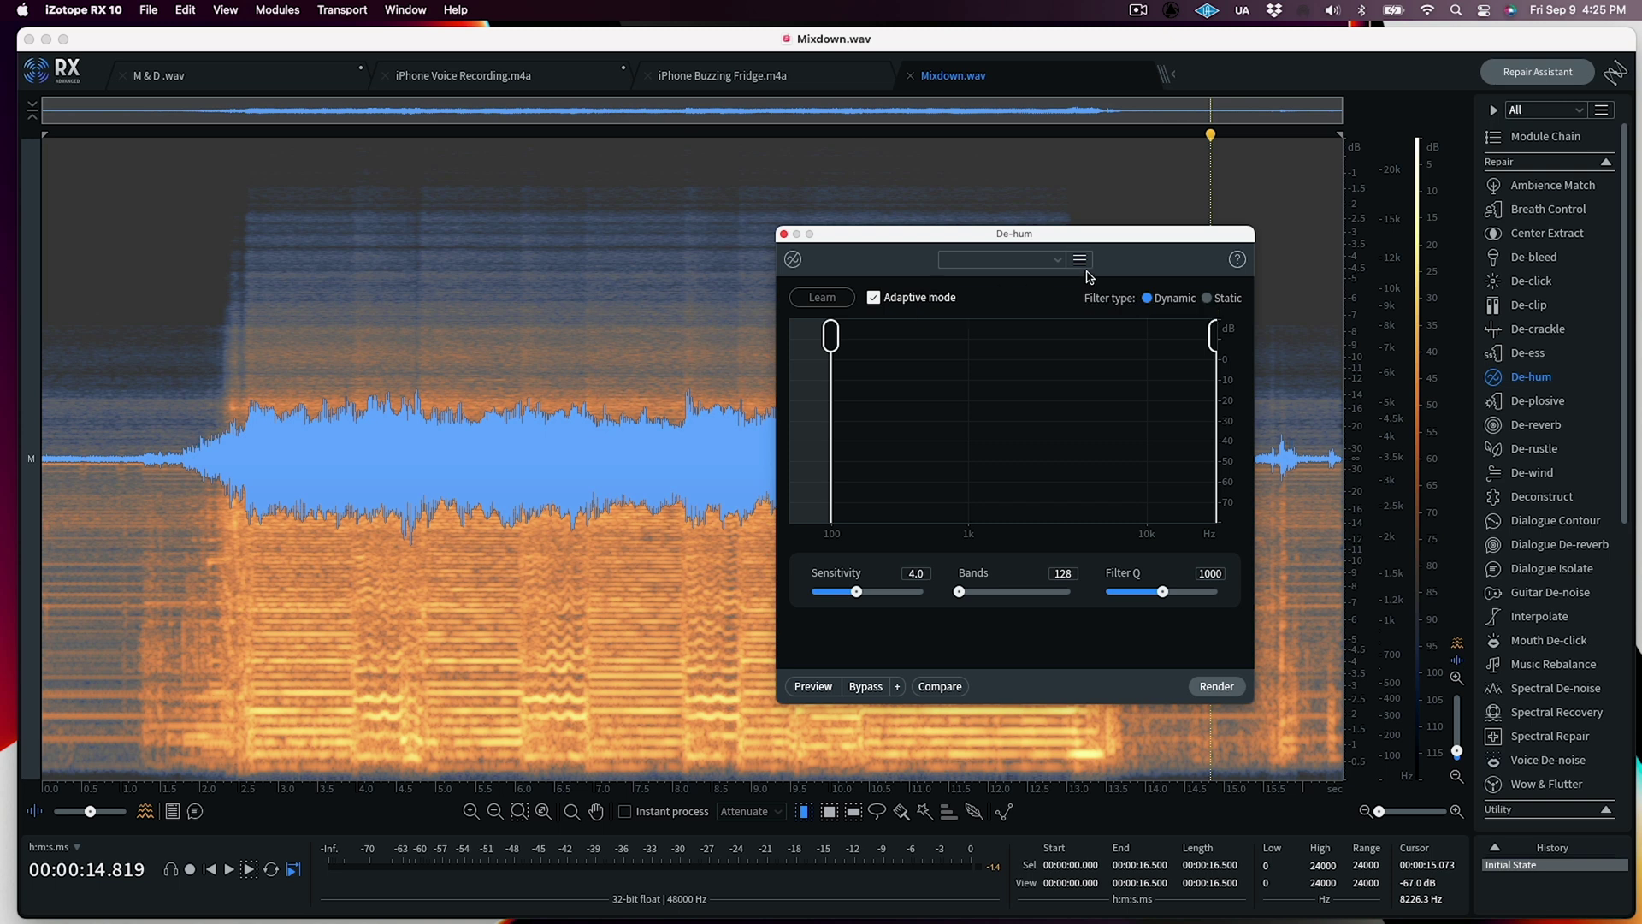
key("super+d")
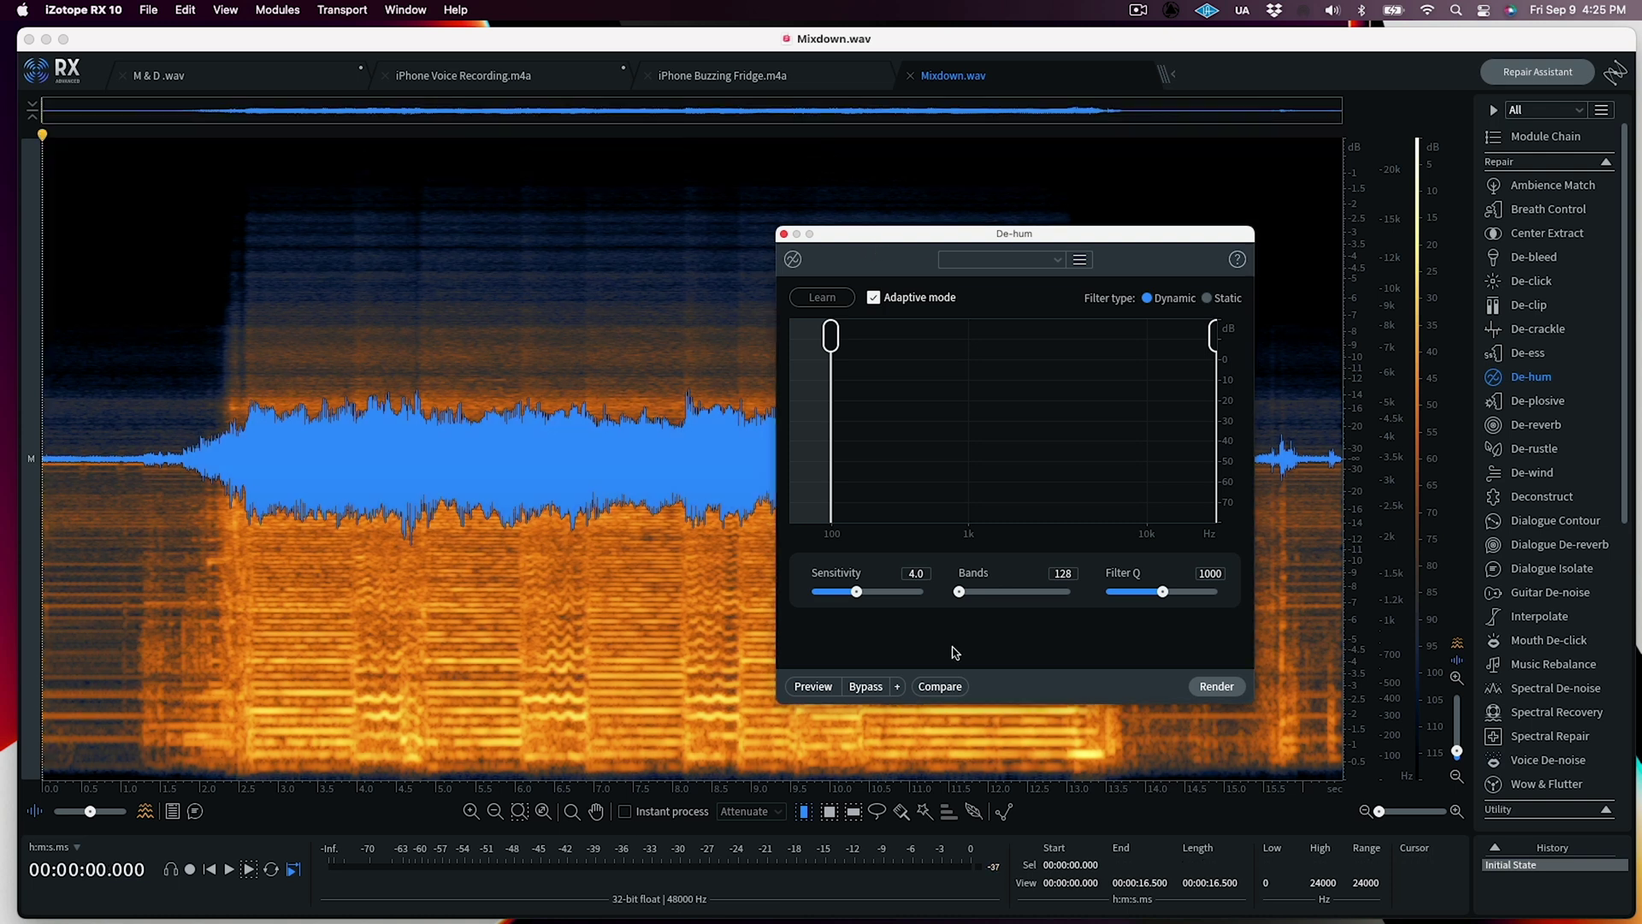
key("space")
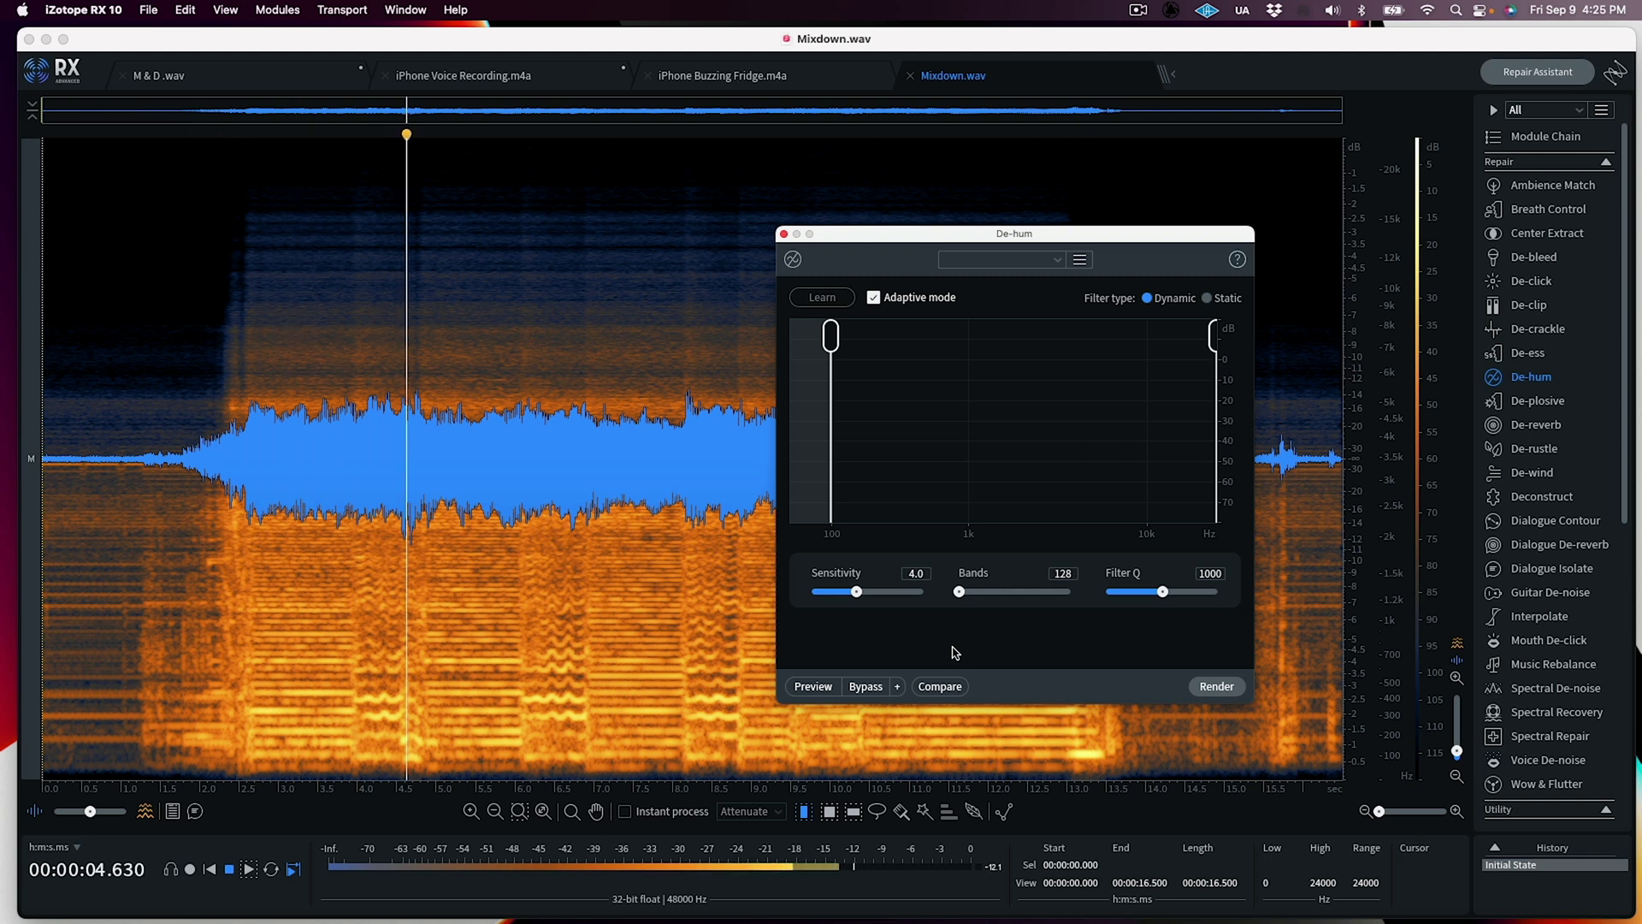
key("space")
key("Home")
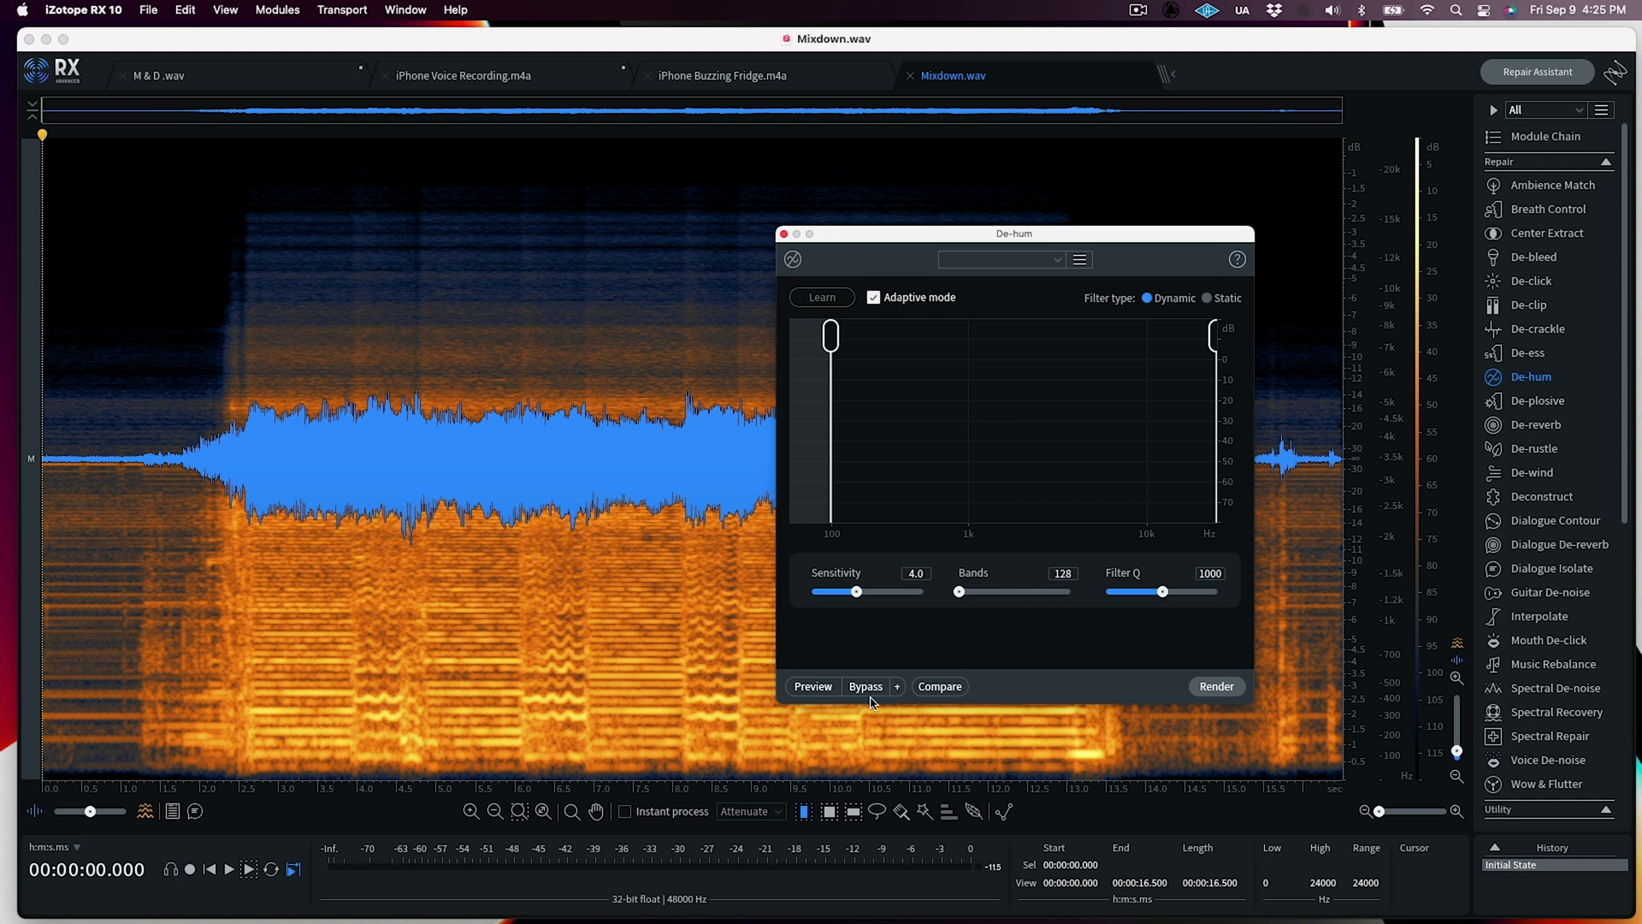
Compare the original mixdown against De-hum Settings 1, then turn off adaptive mode.
left_click(961, 687)
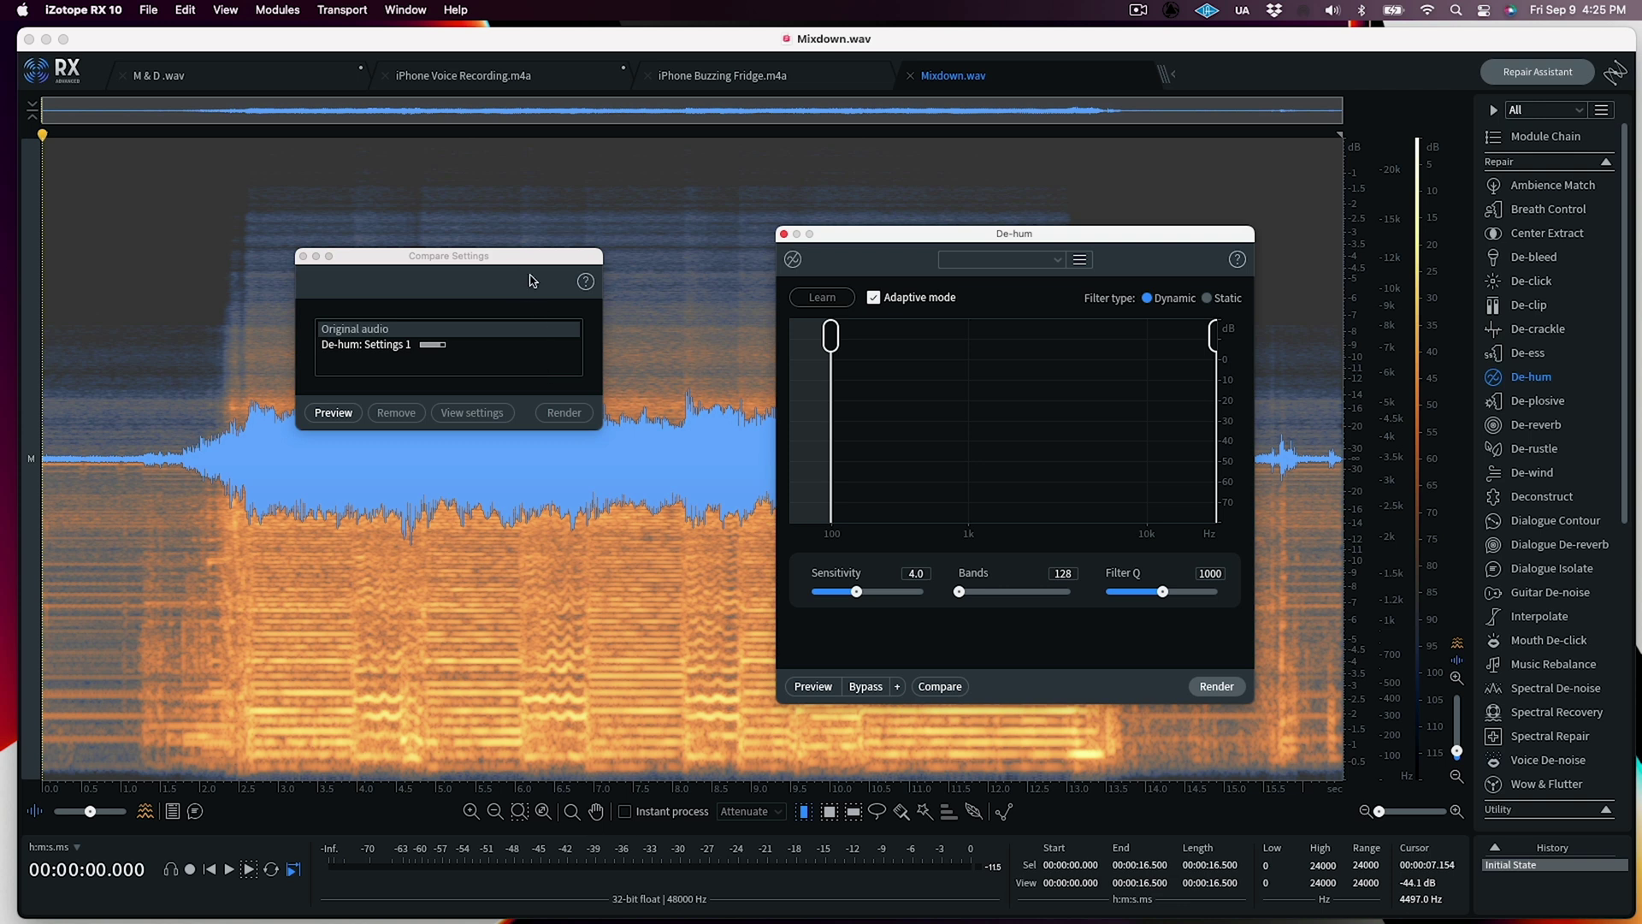
left_click(368, 331)
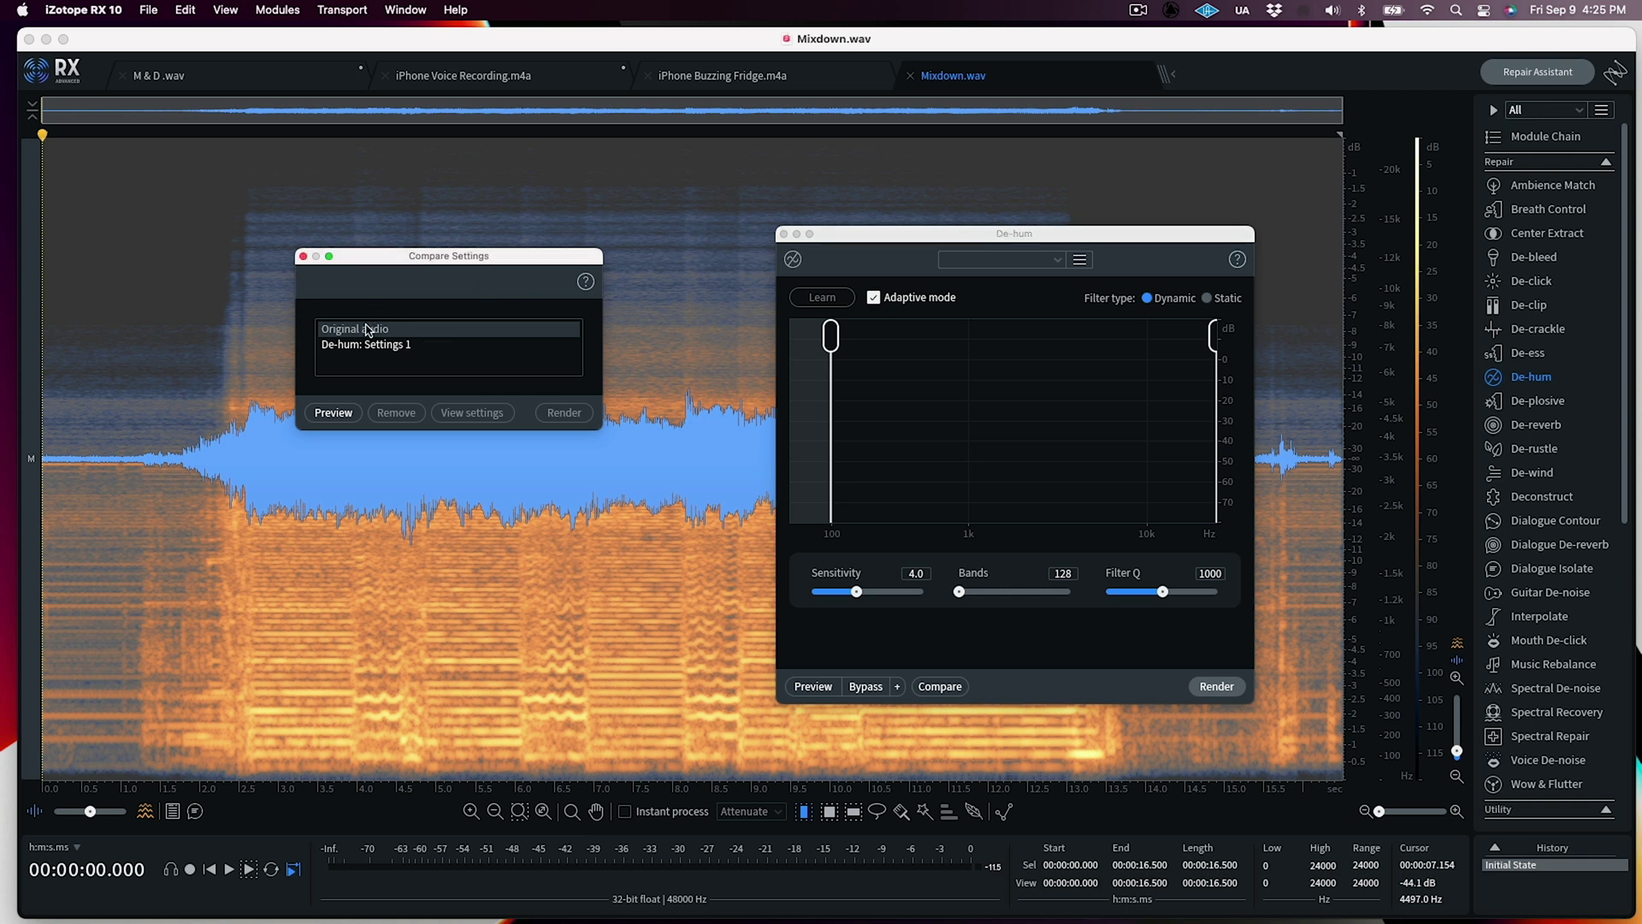
key("space")
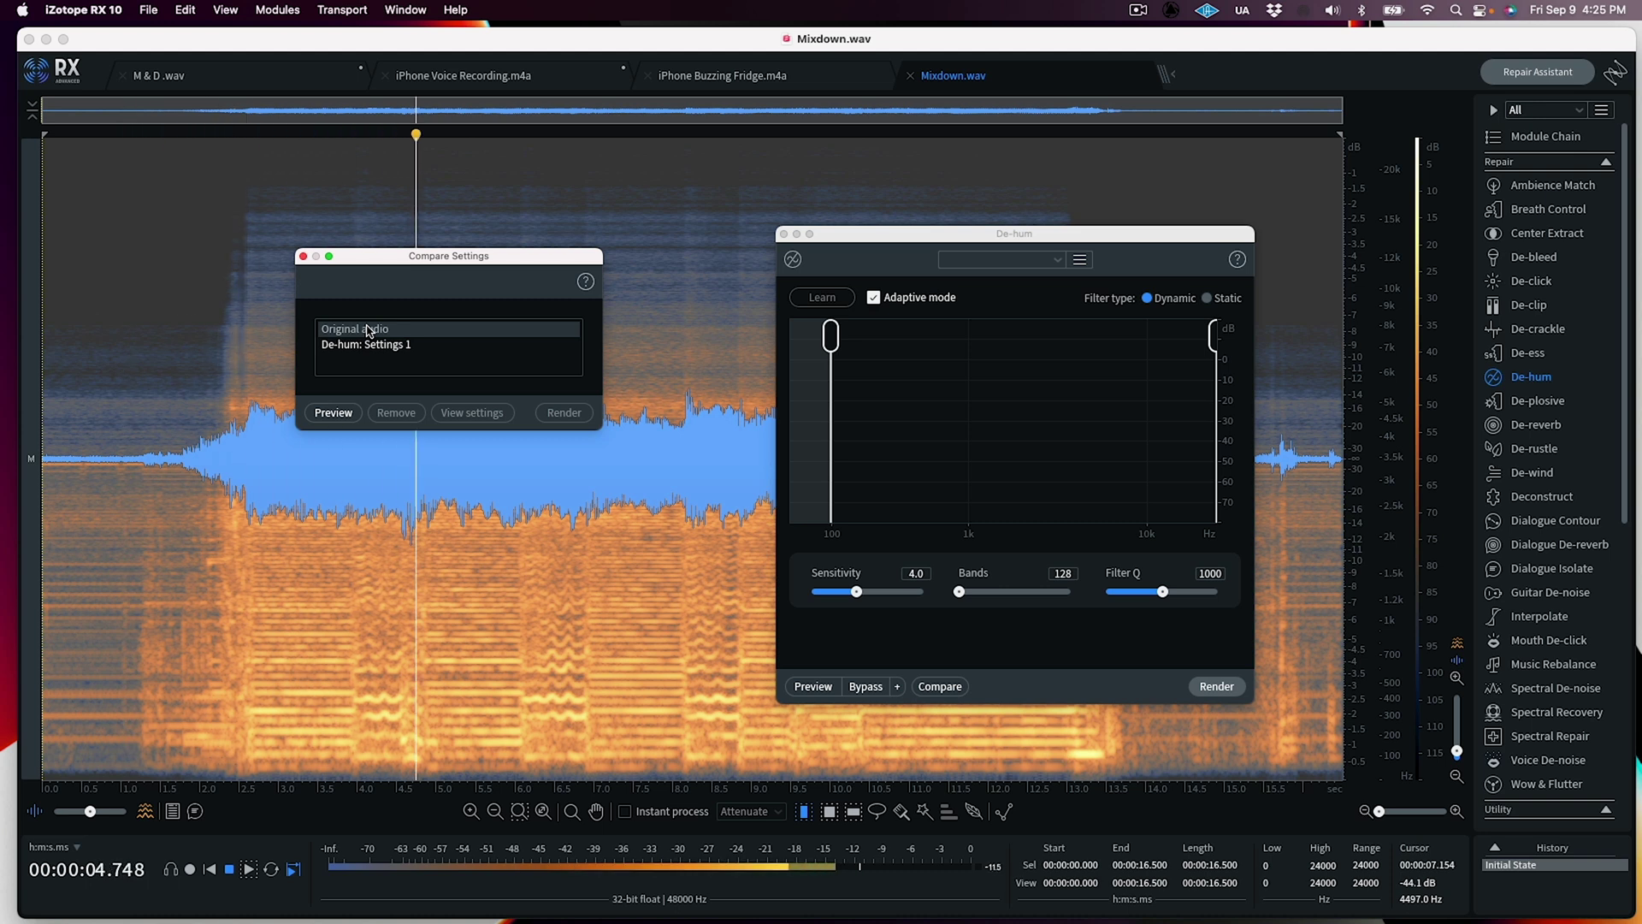
key("space")
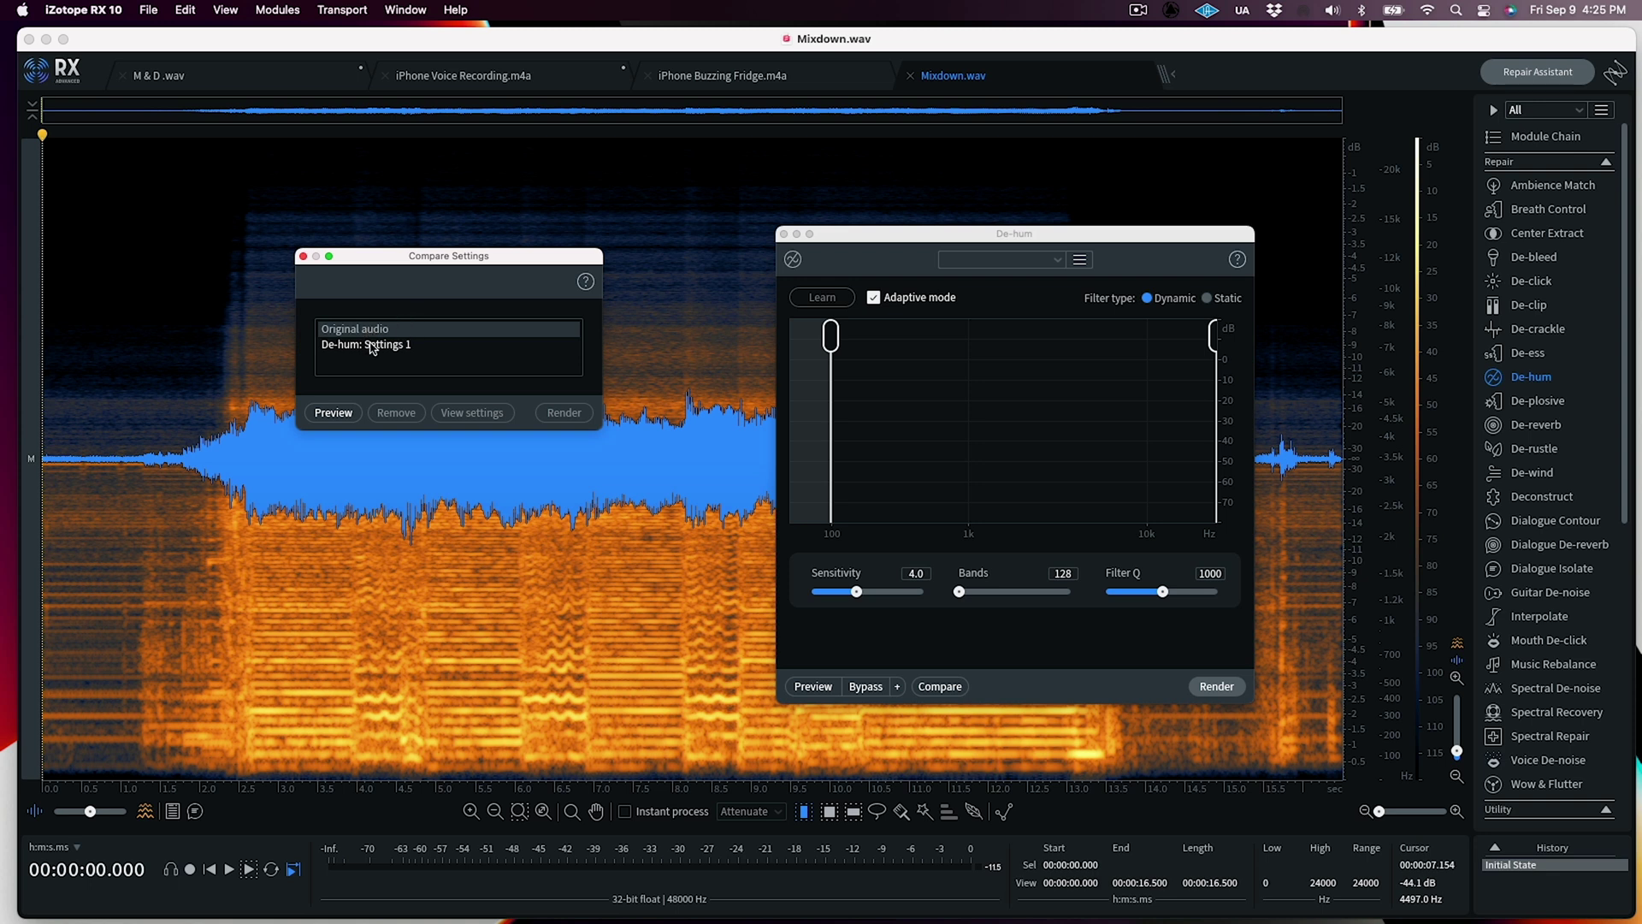
left_click(376, 344)
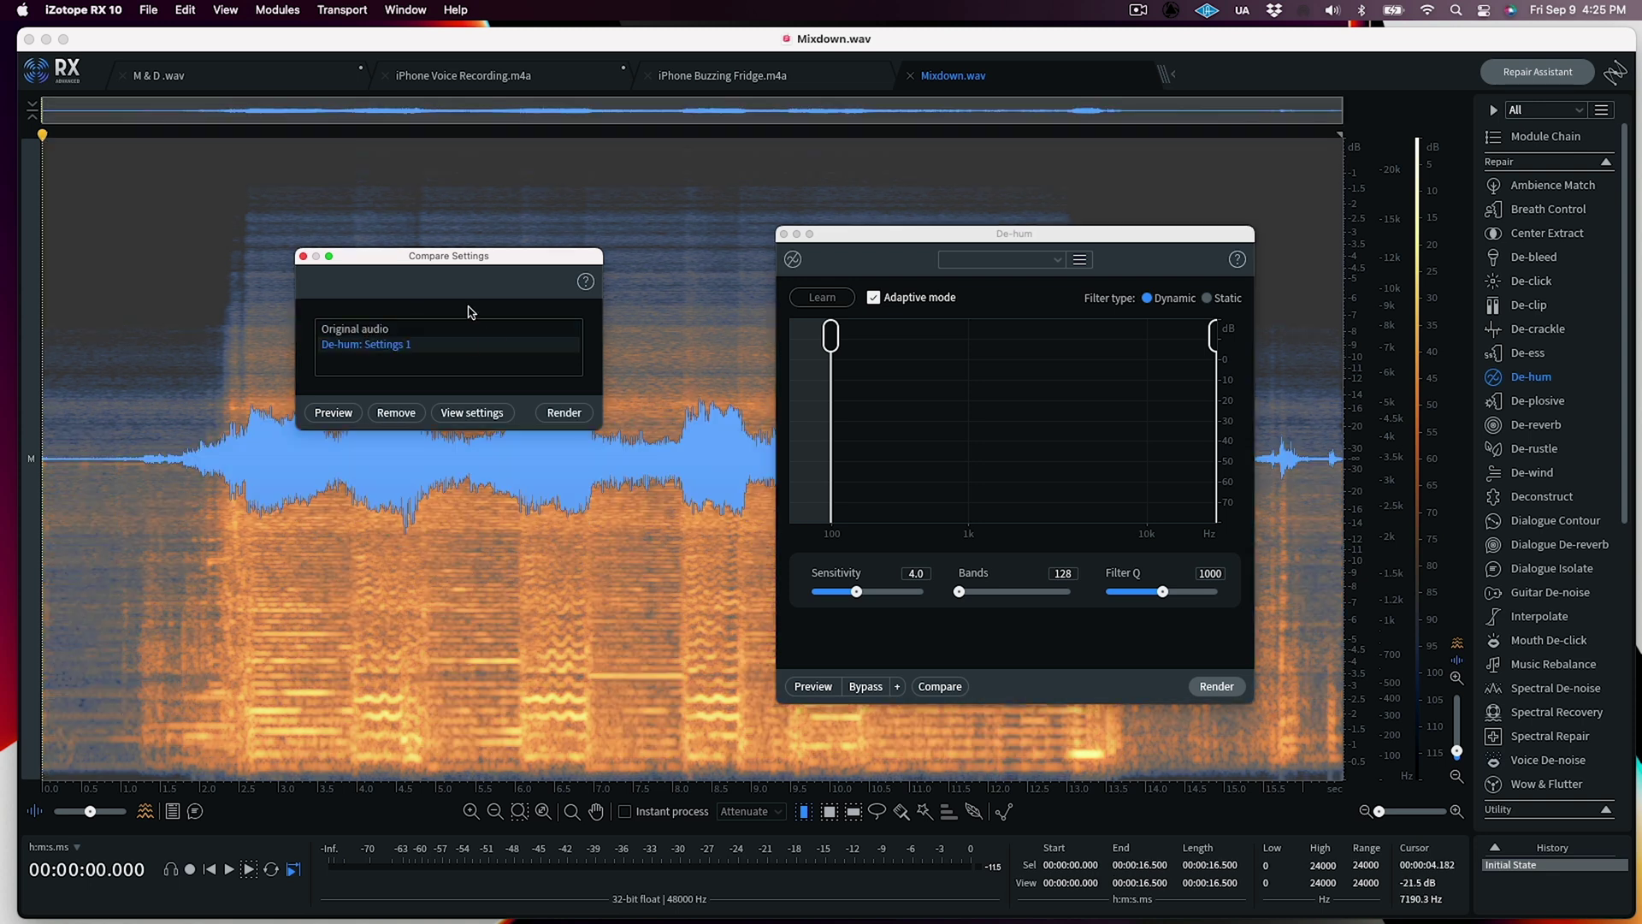
key("space")
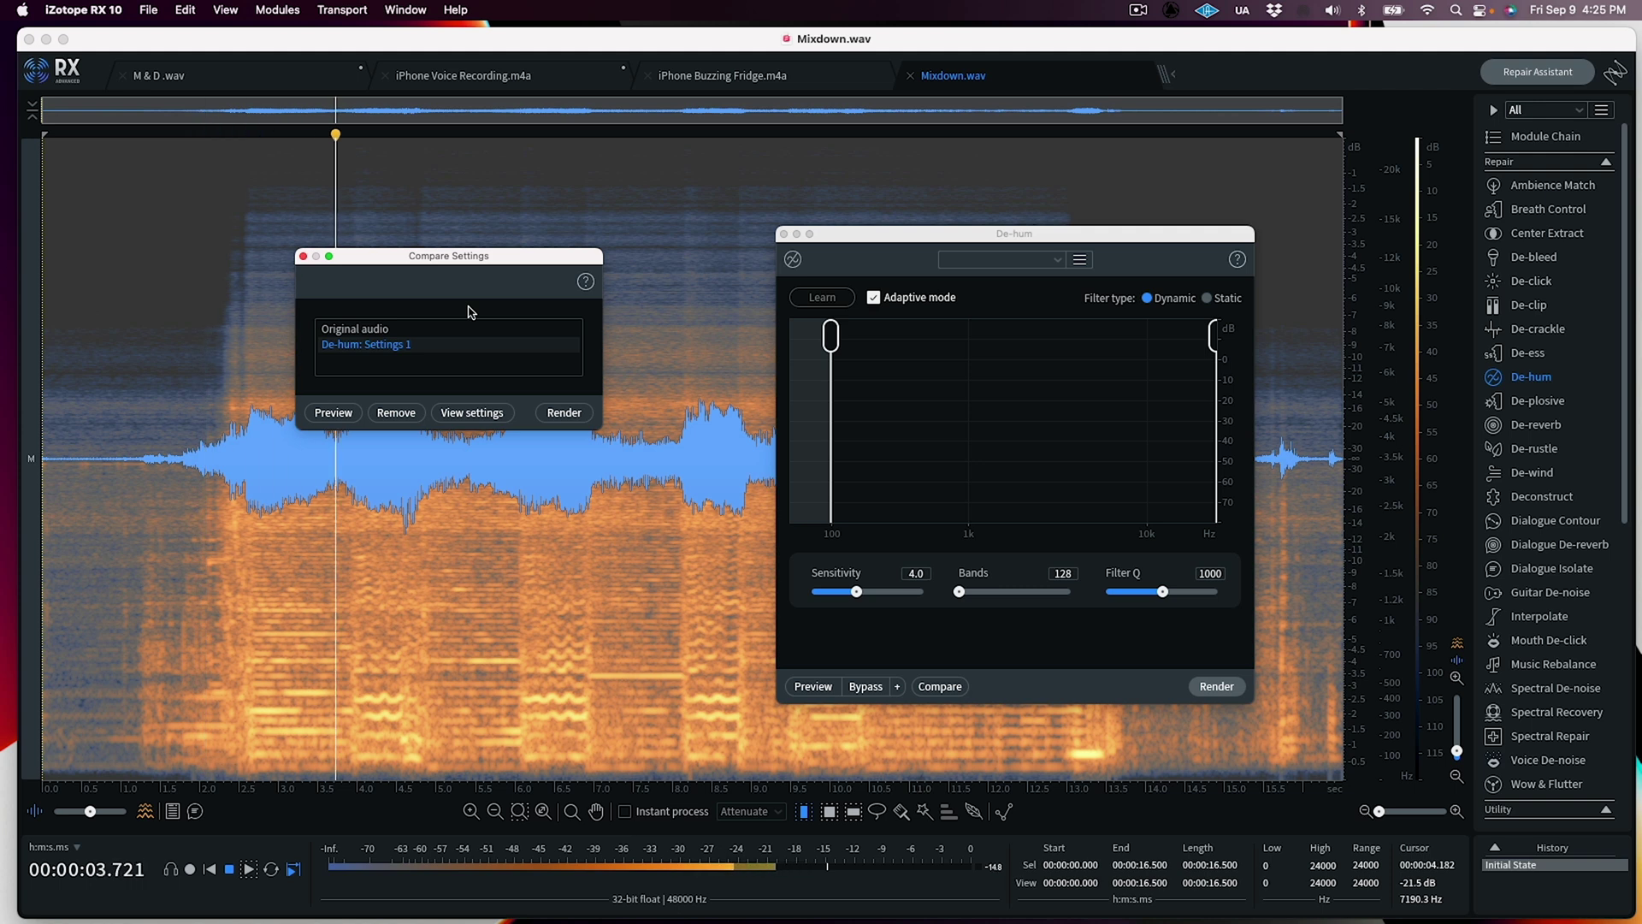
key("space")
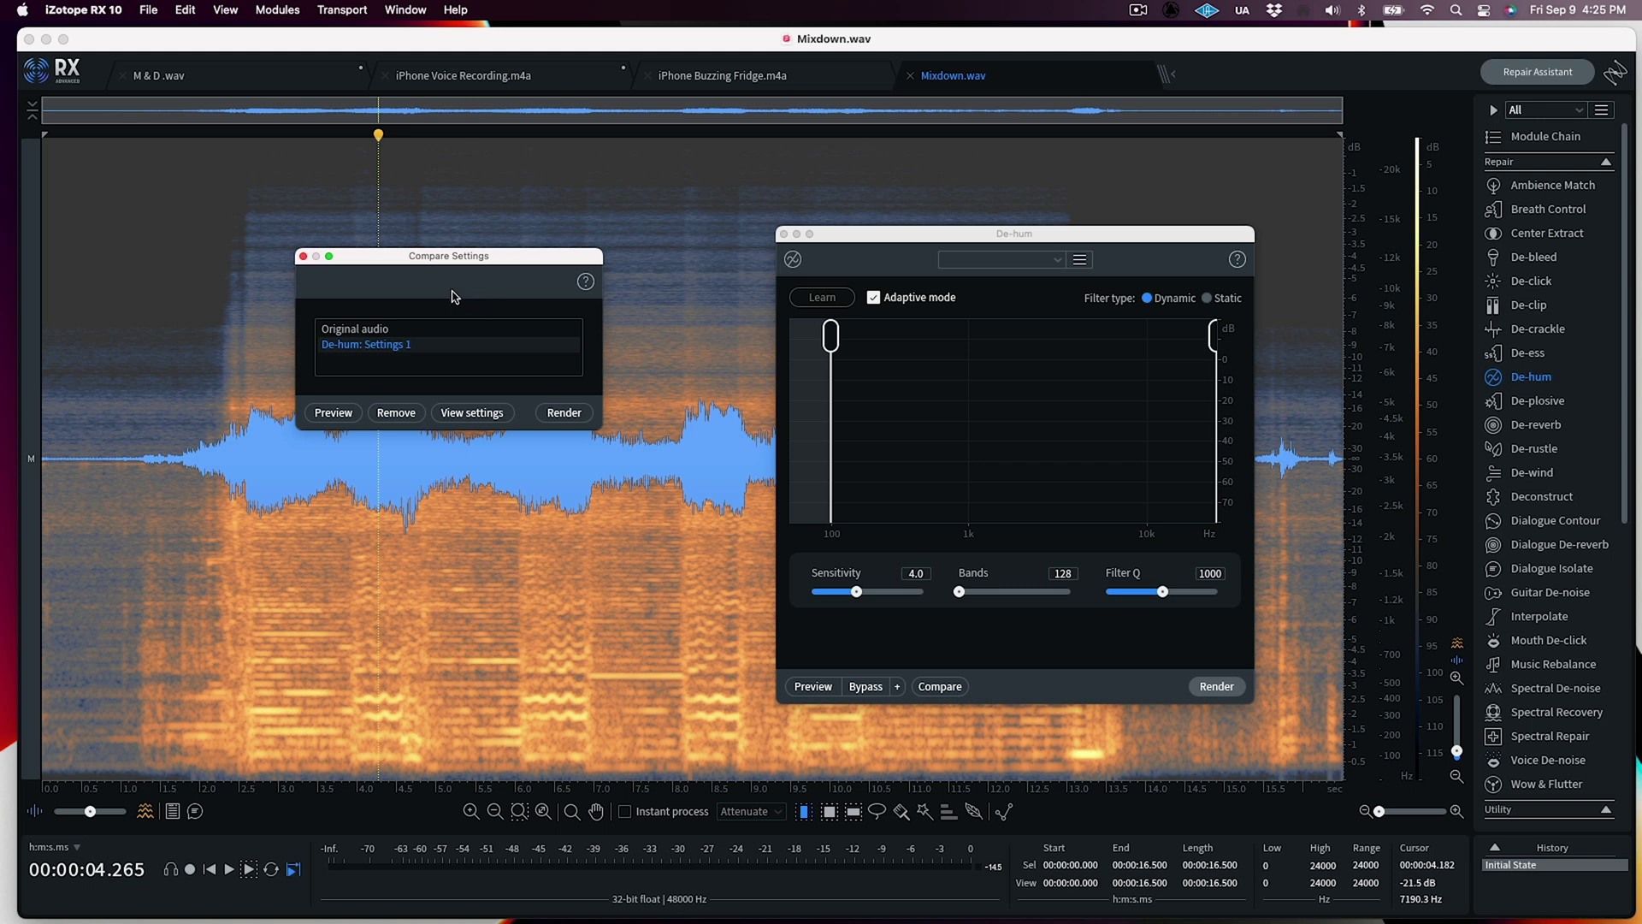
left_click(915, 260)
With adaptive mode off, learn the hum from 0.25–1.17 s and add it as Settings 2.
left_click(874, 297)
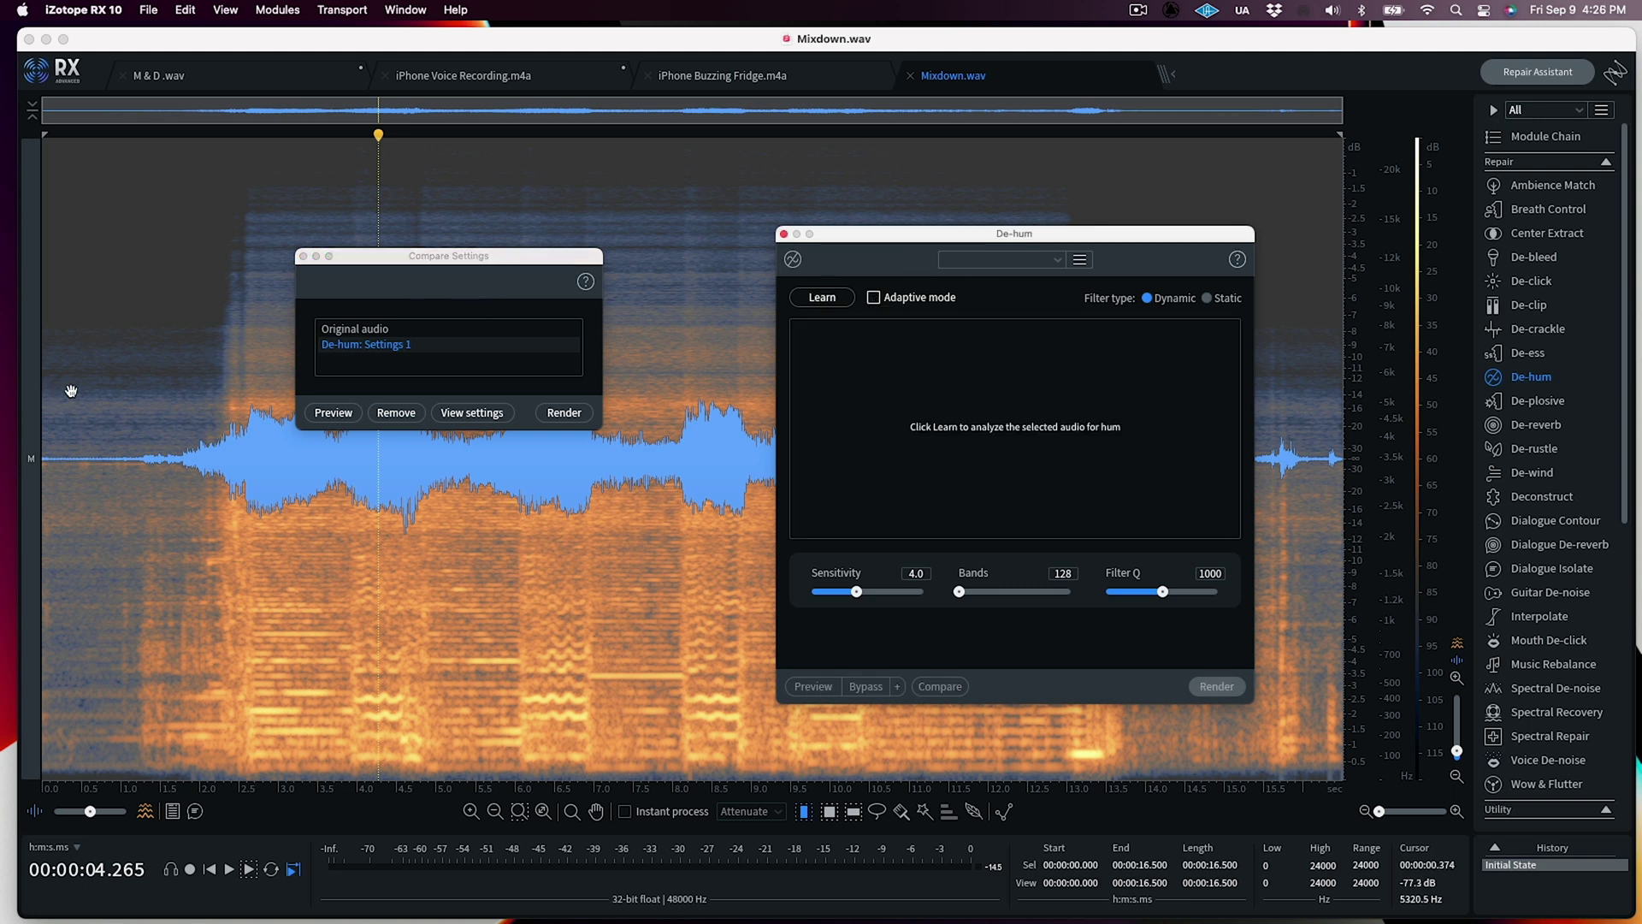
left_click(117, 331)
left_click_drag(61, 359, 134, 359)
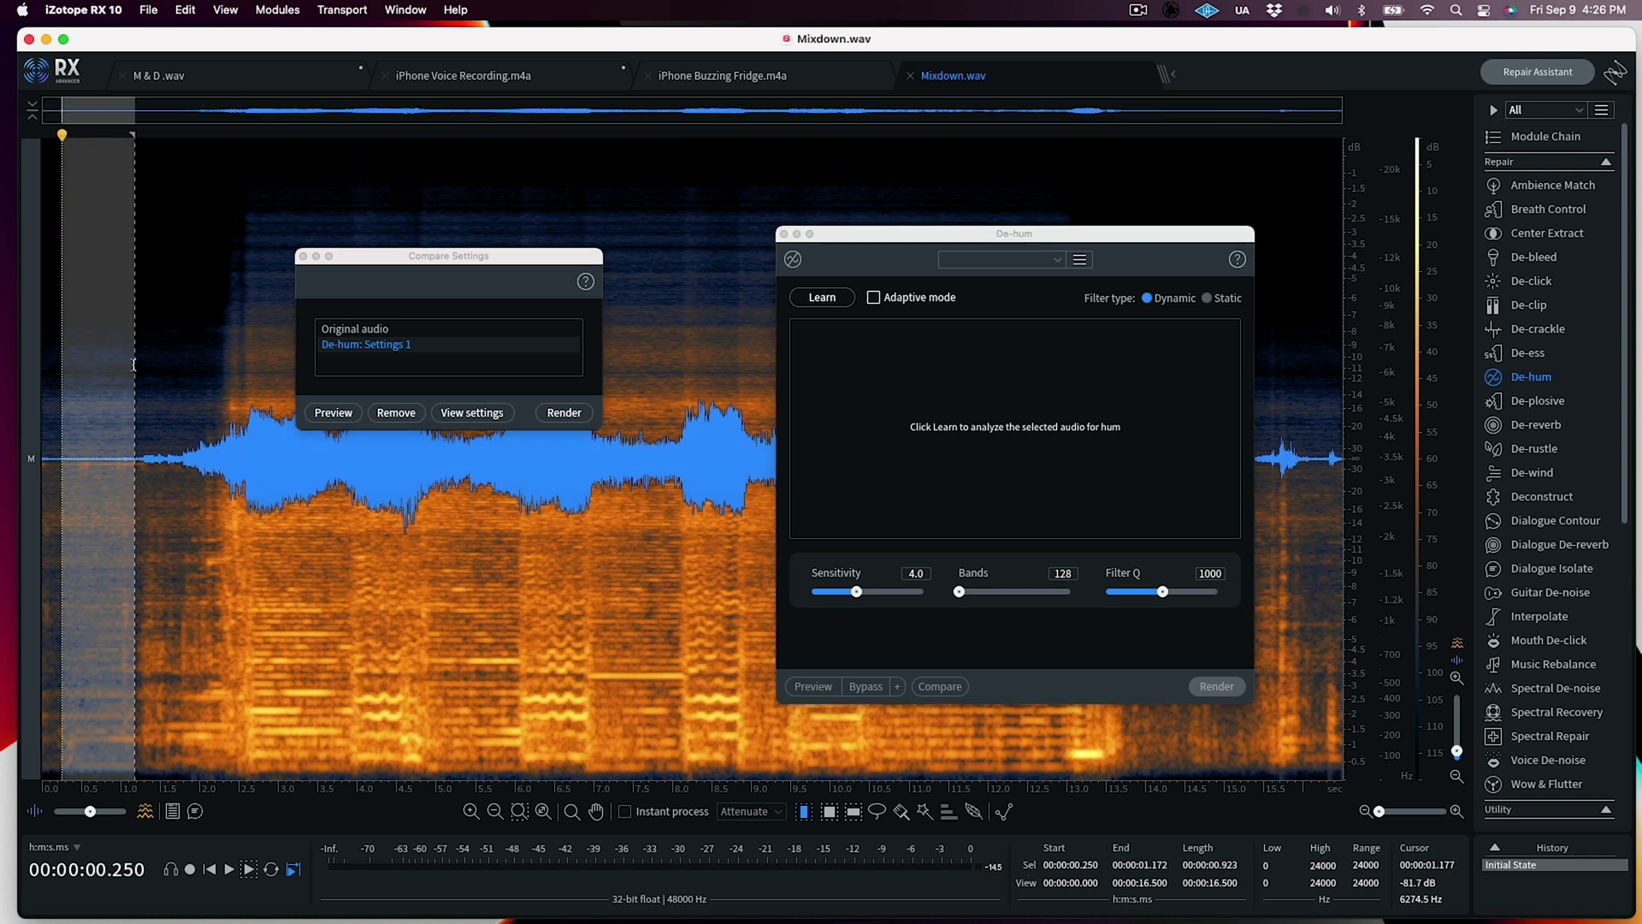
left_click(822, 297)
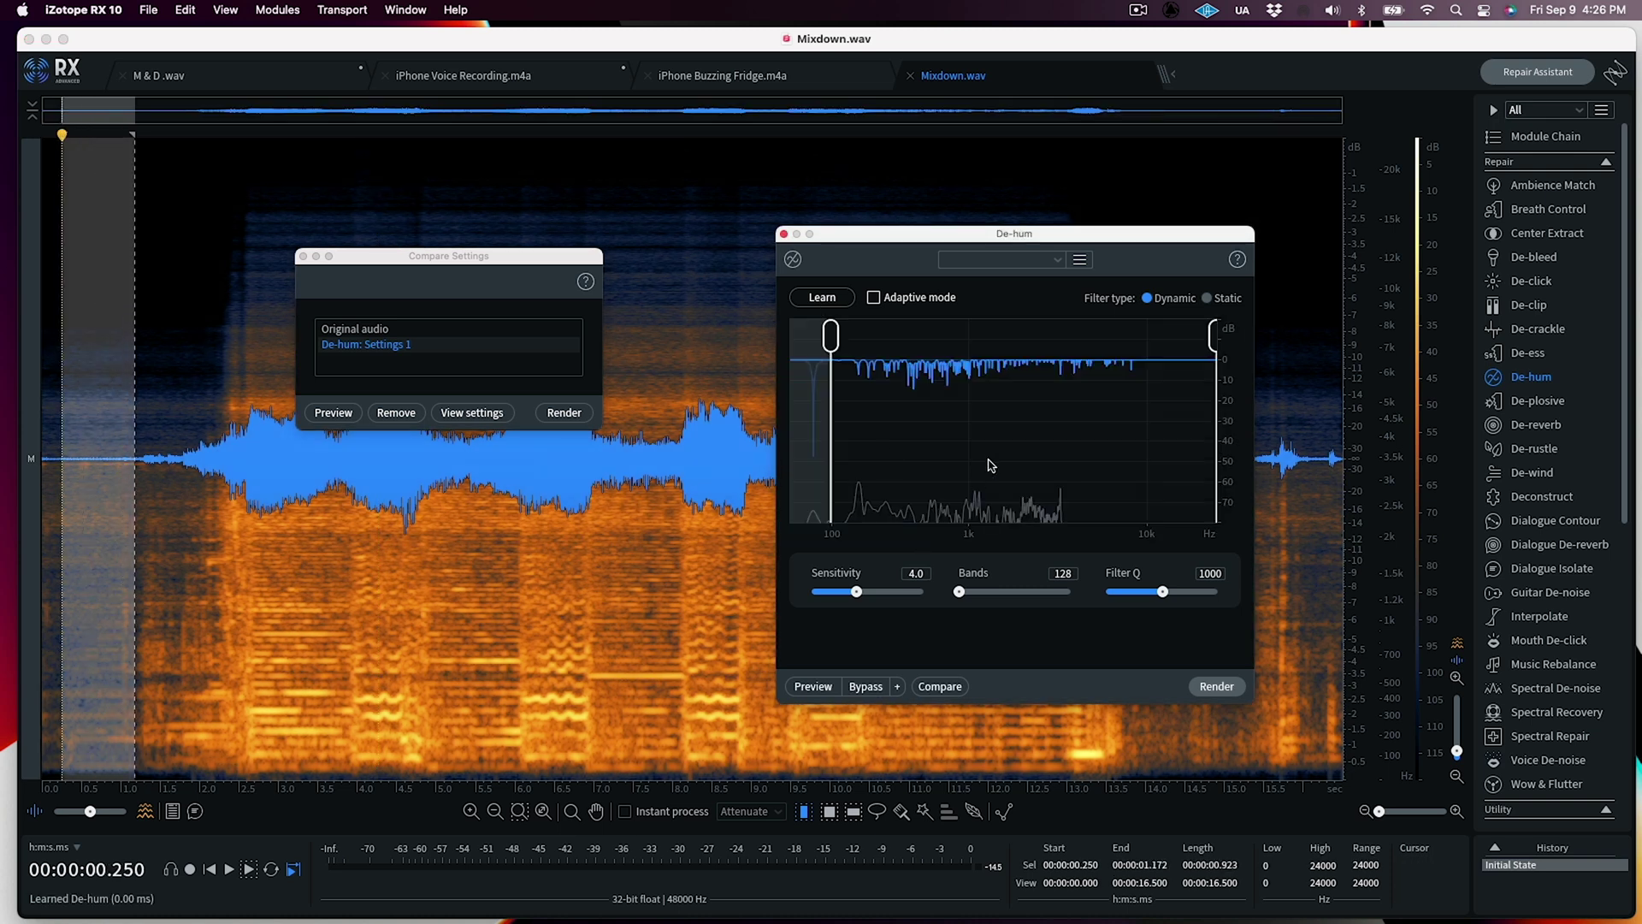
left_click(941, 687)
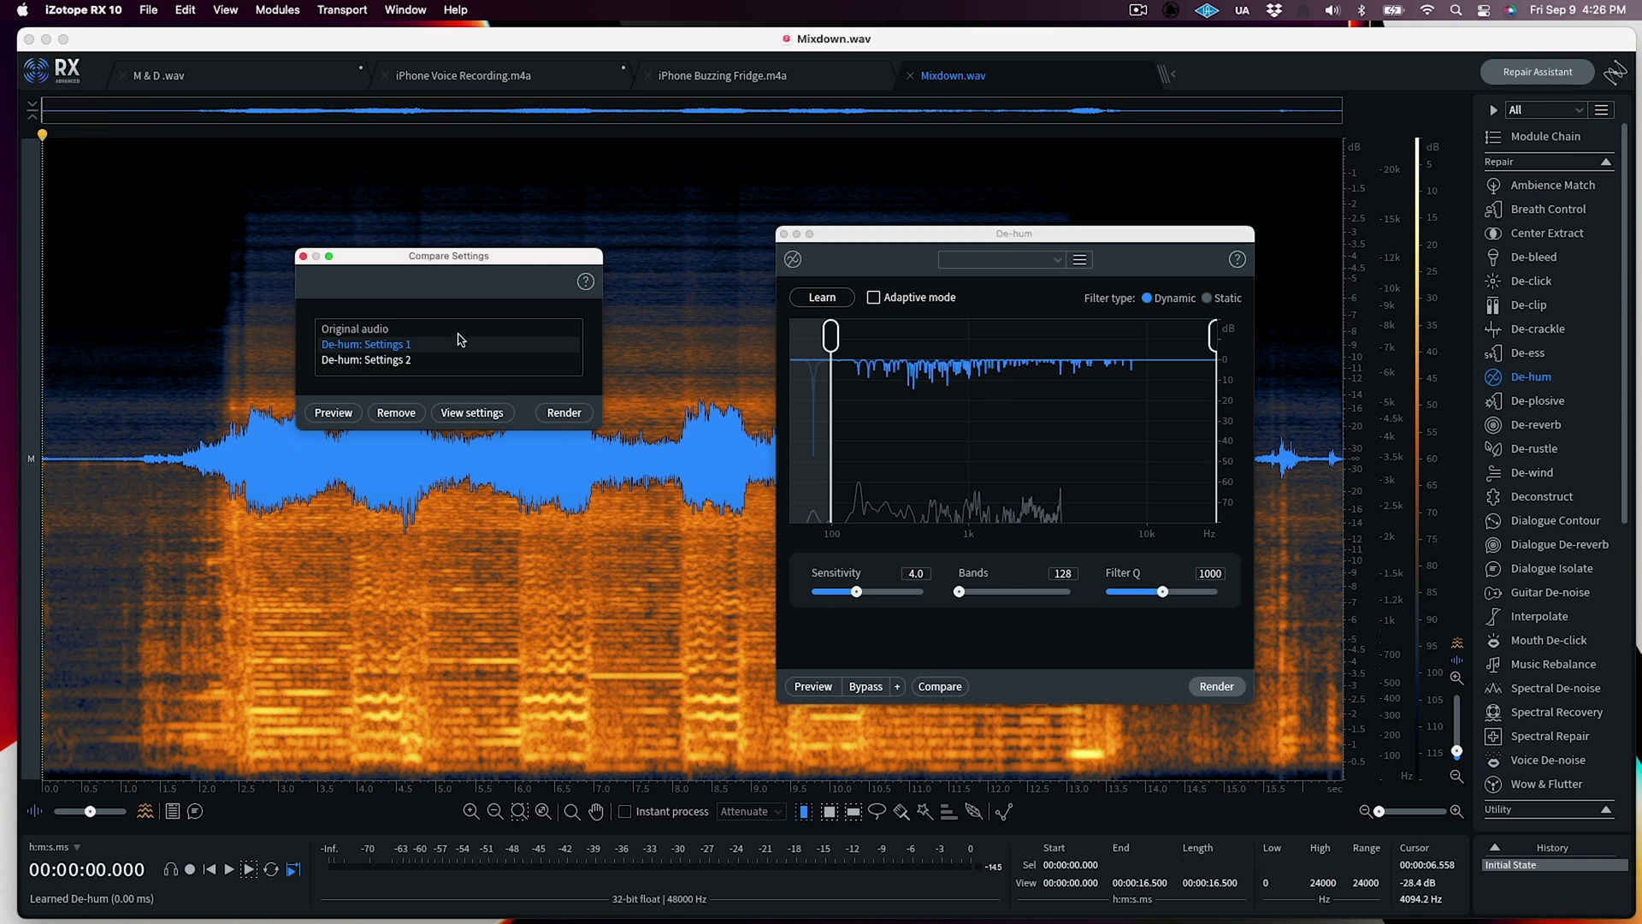
Play Original, De-hum Settings 1 and Settings 2 in turn, then replay Settings 1.
left_click(379, 330)
key("space")
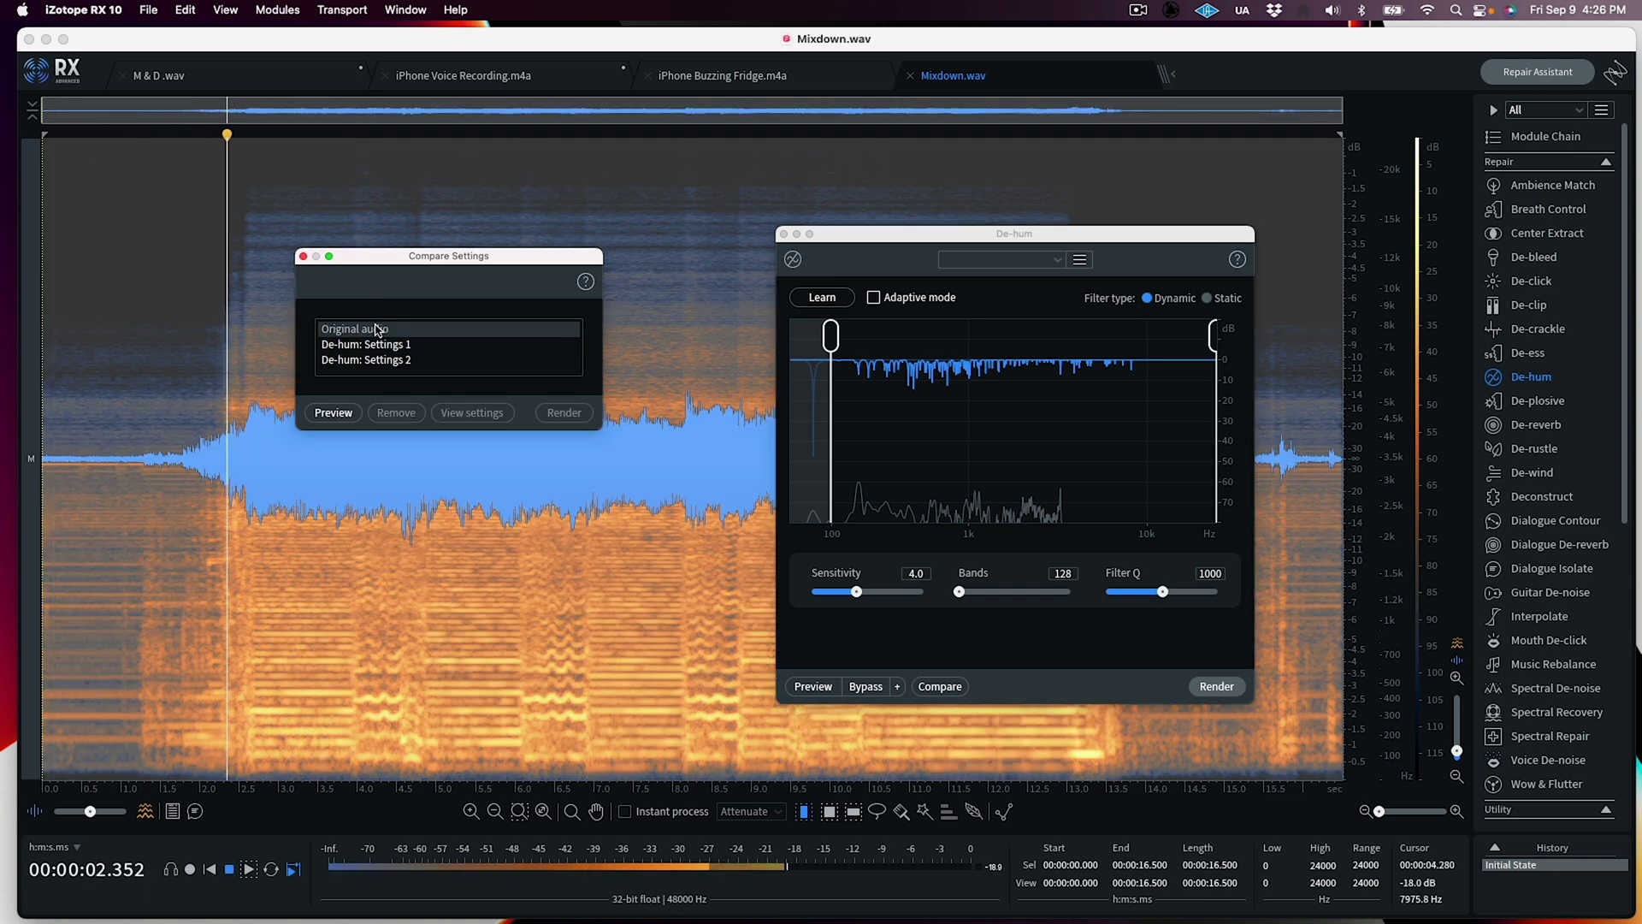
key("space")
left_click(359, 346)
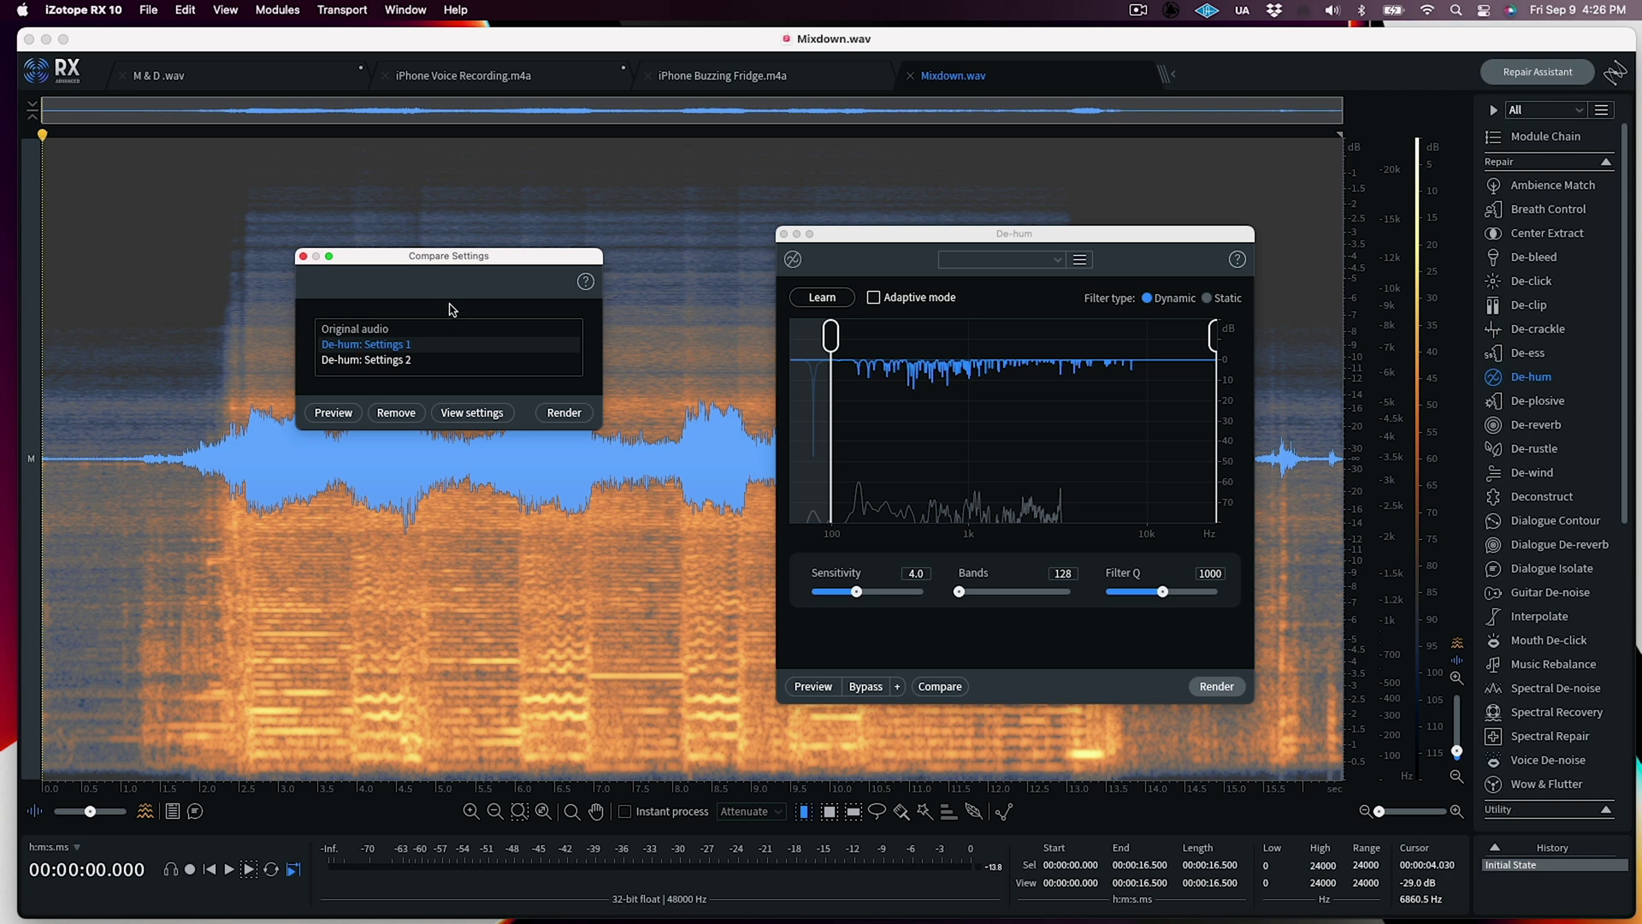
key("space")
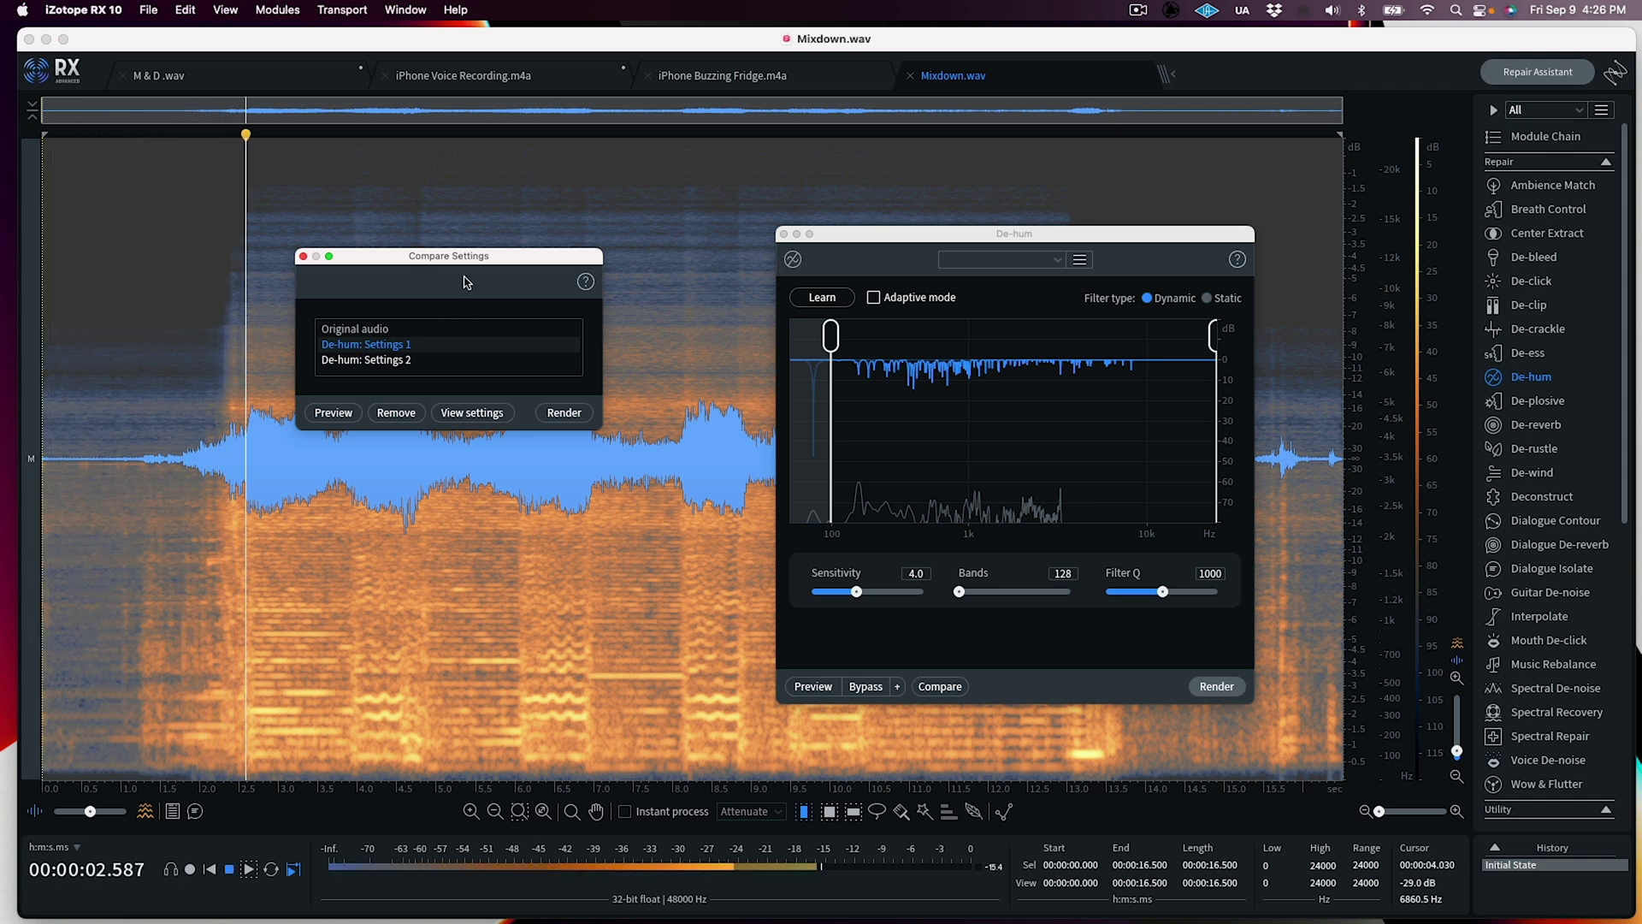
key("space")
left_click(341, 361)
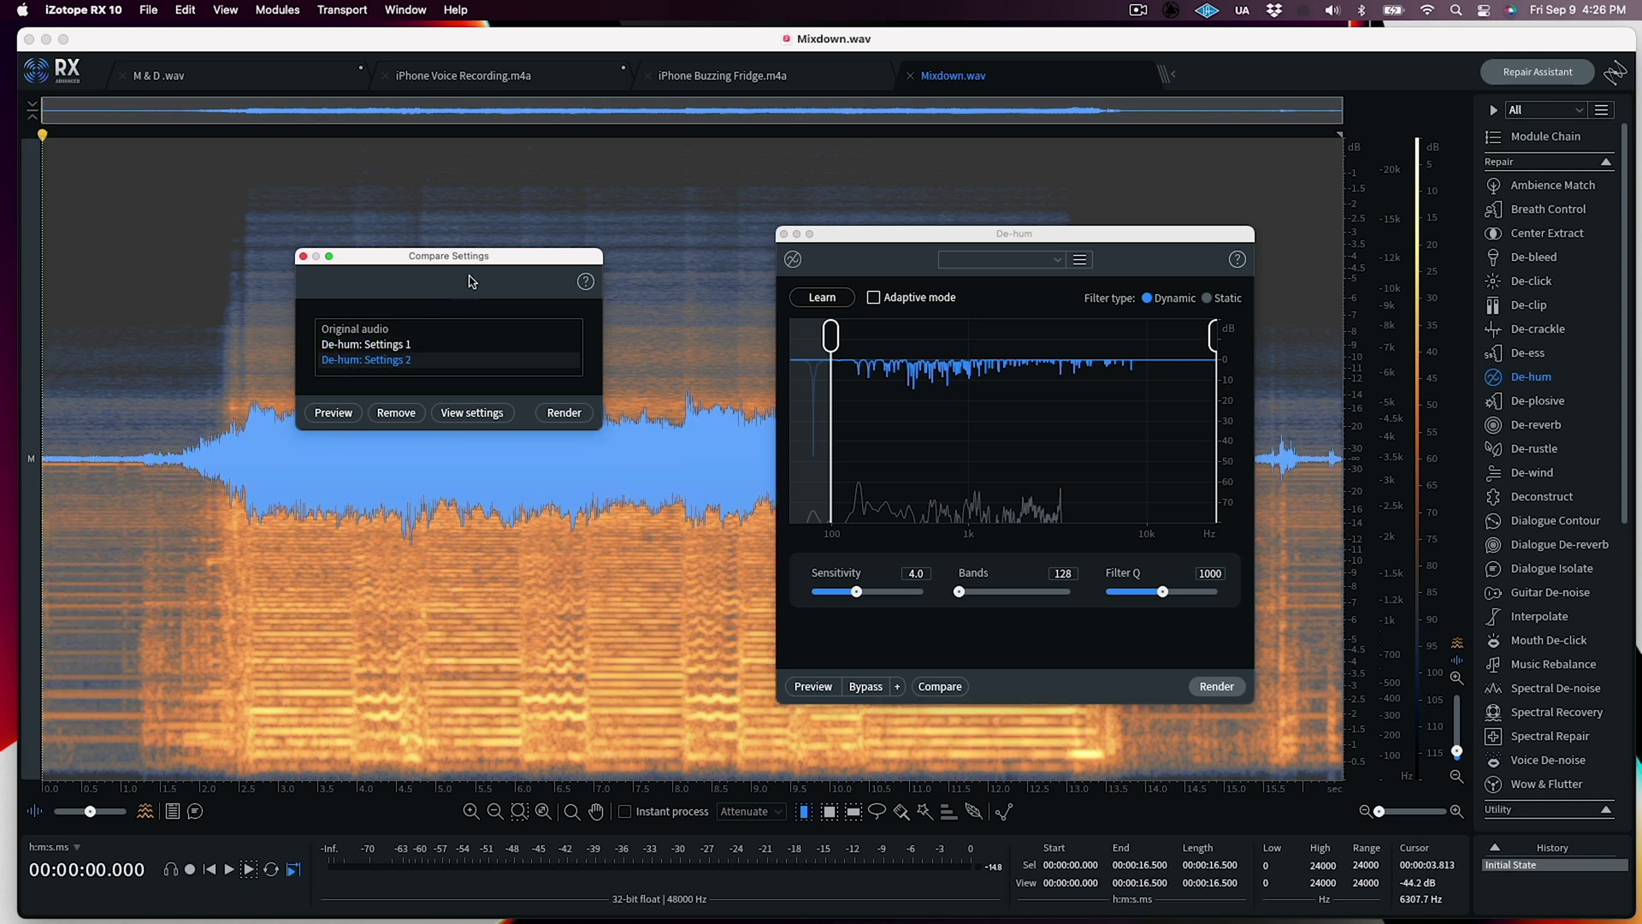
key("space")
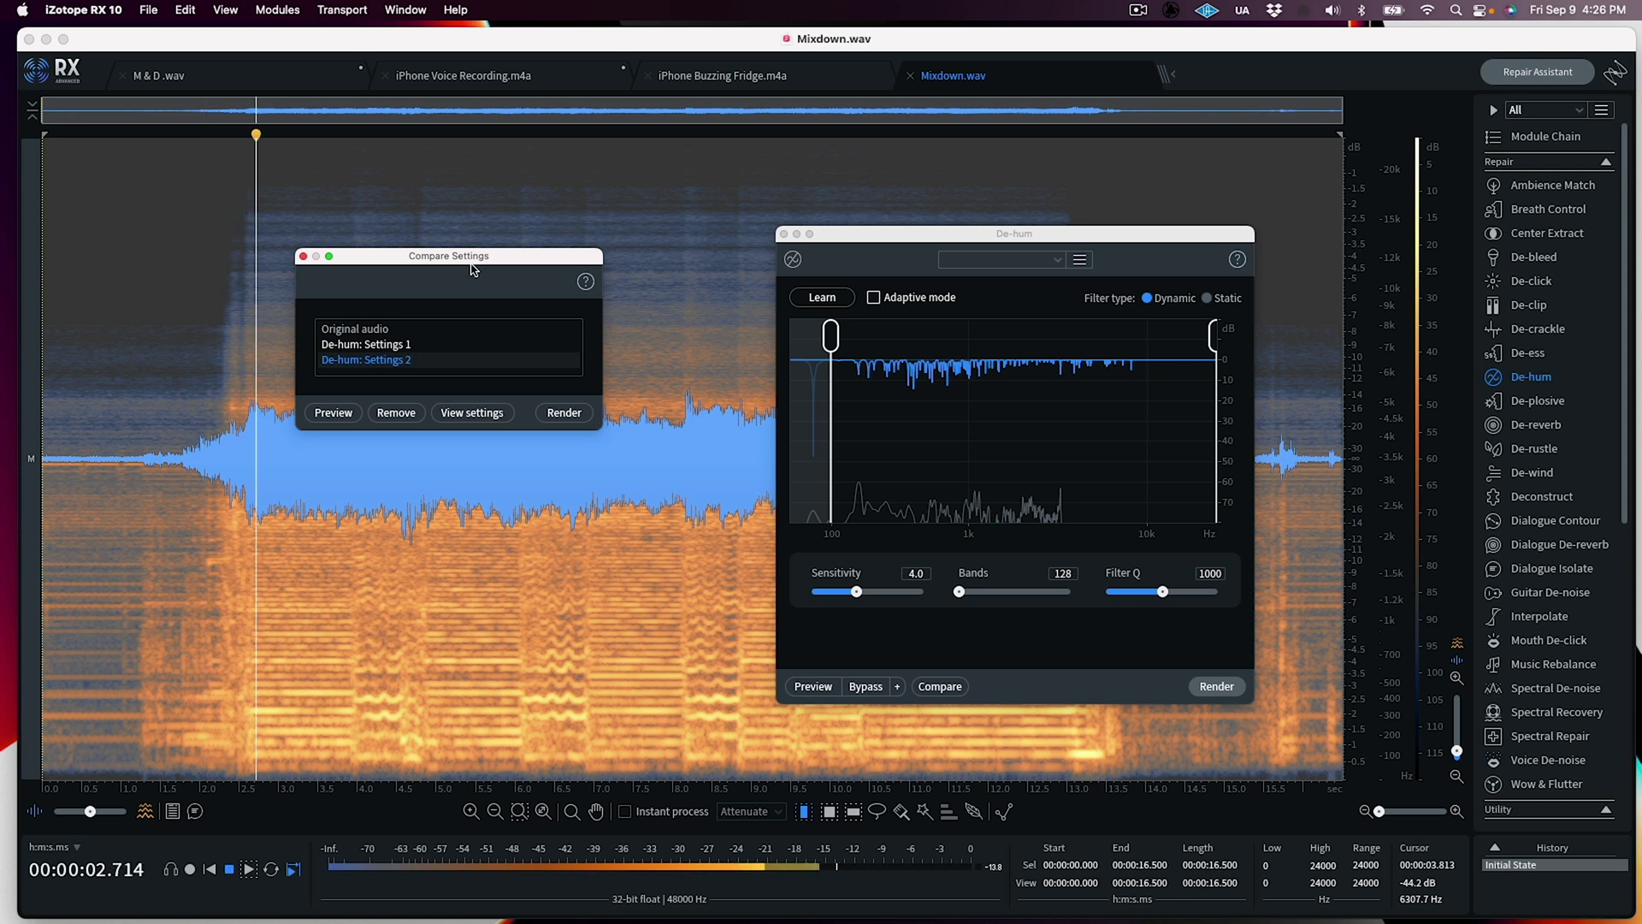
key("space")
left_click(374, 345)
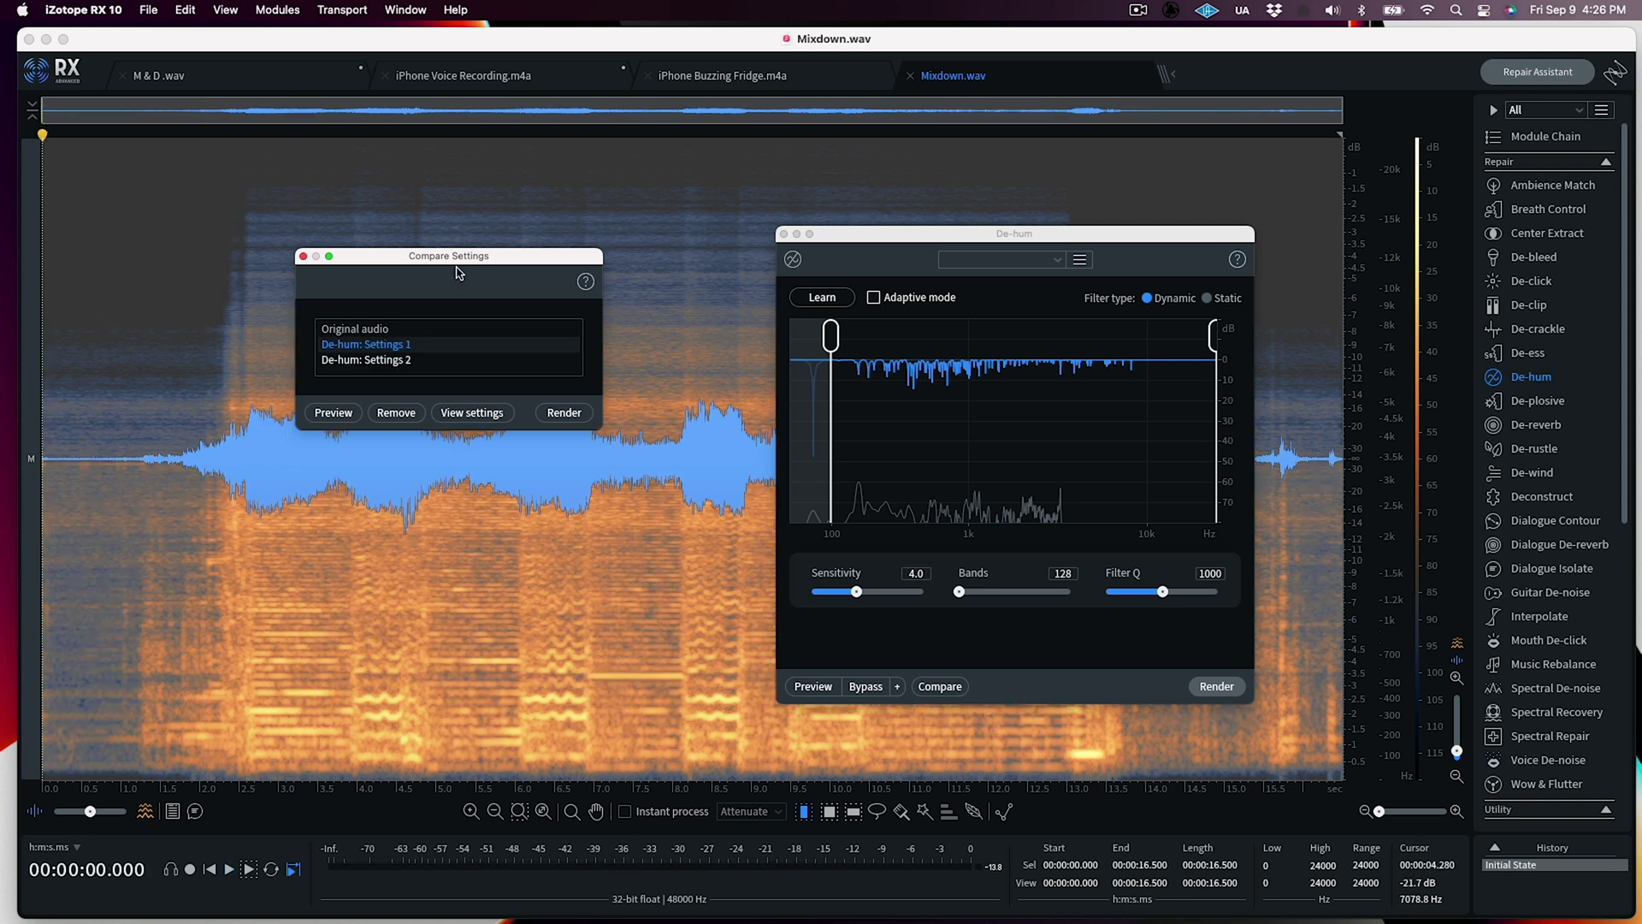
key("space")
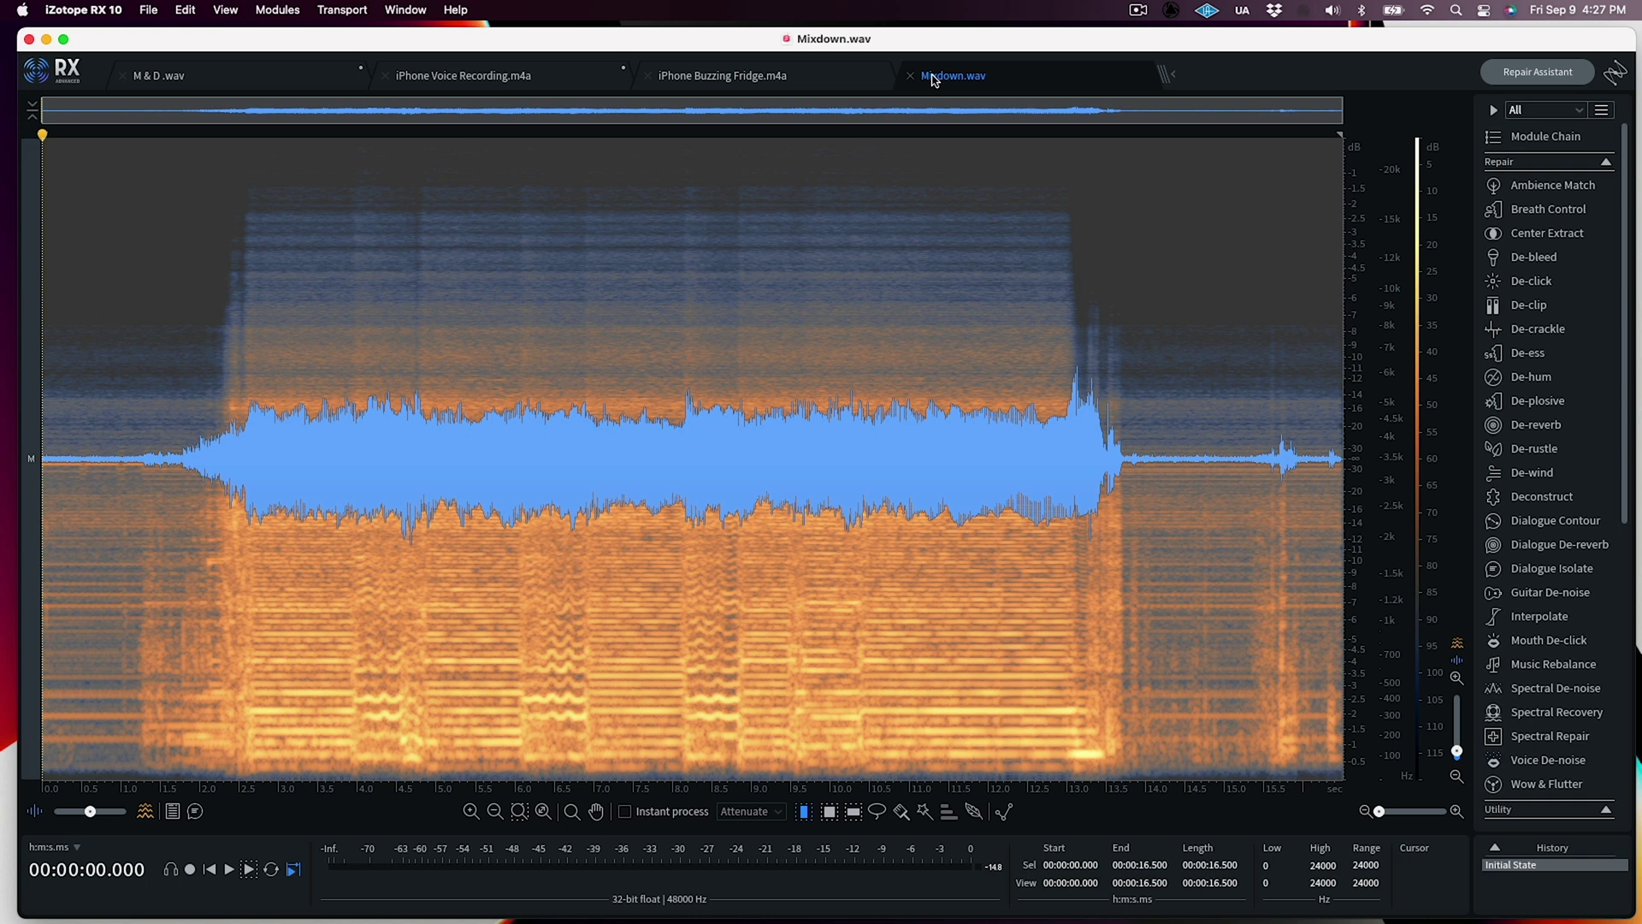
Switch to the iPhone Buzzing Fridge.m4a recording.
left_click(782, 76)
Play and stop the iPhone Buzzing Fridge recording, rewind to 0, and open Repair Assistant.
key("space")
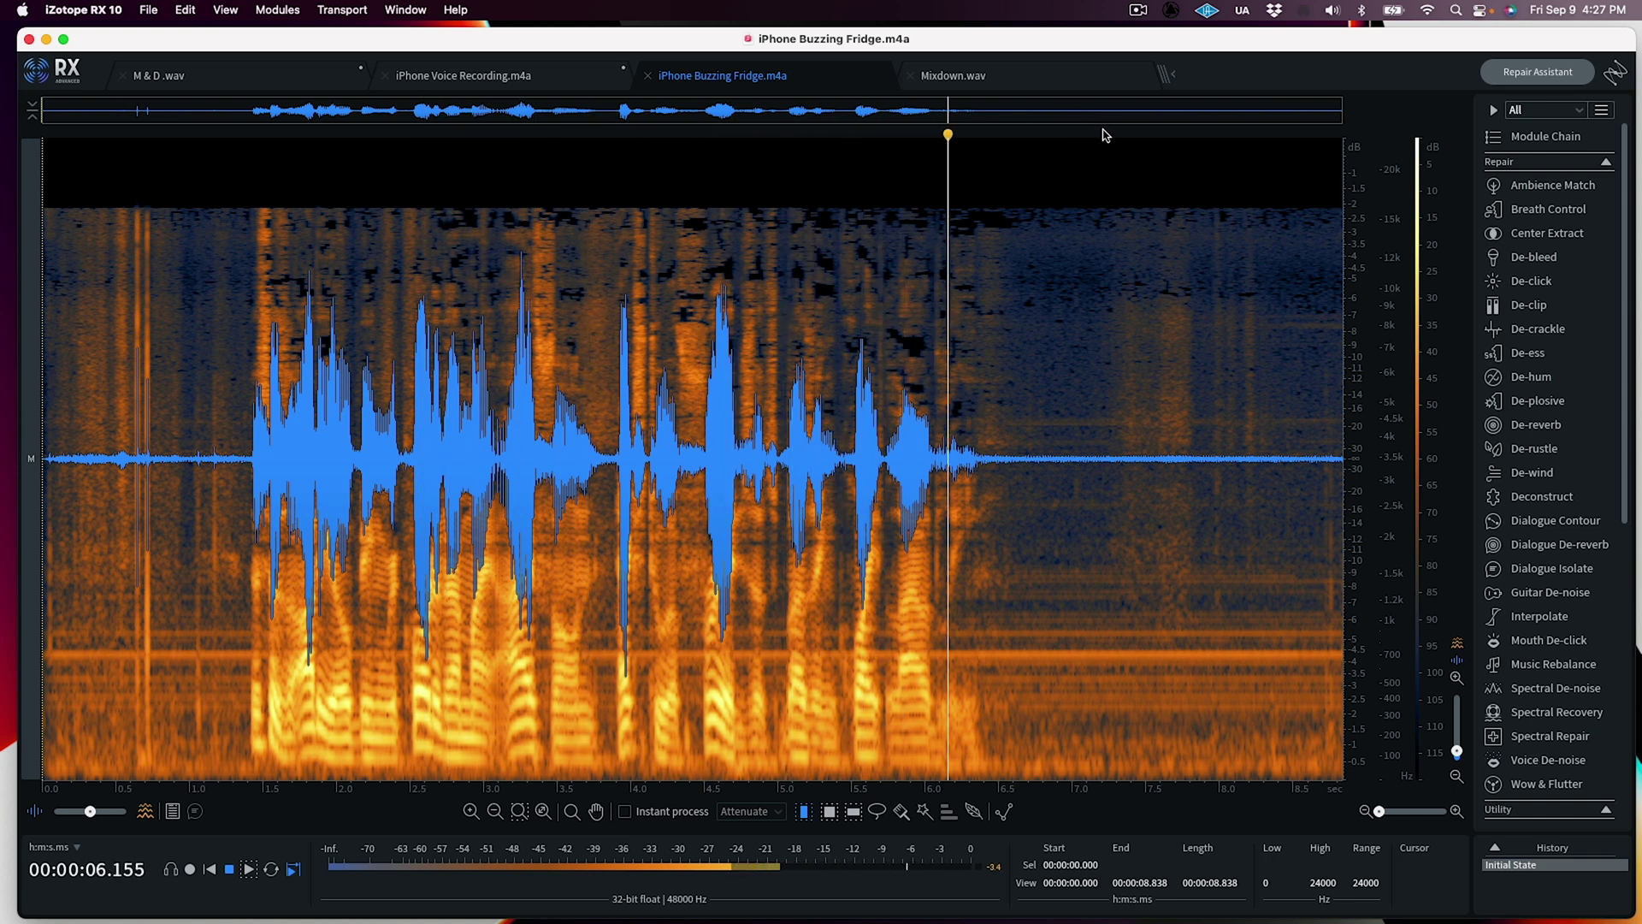
key("space")
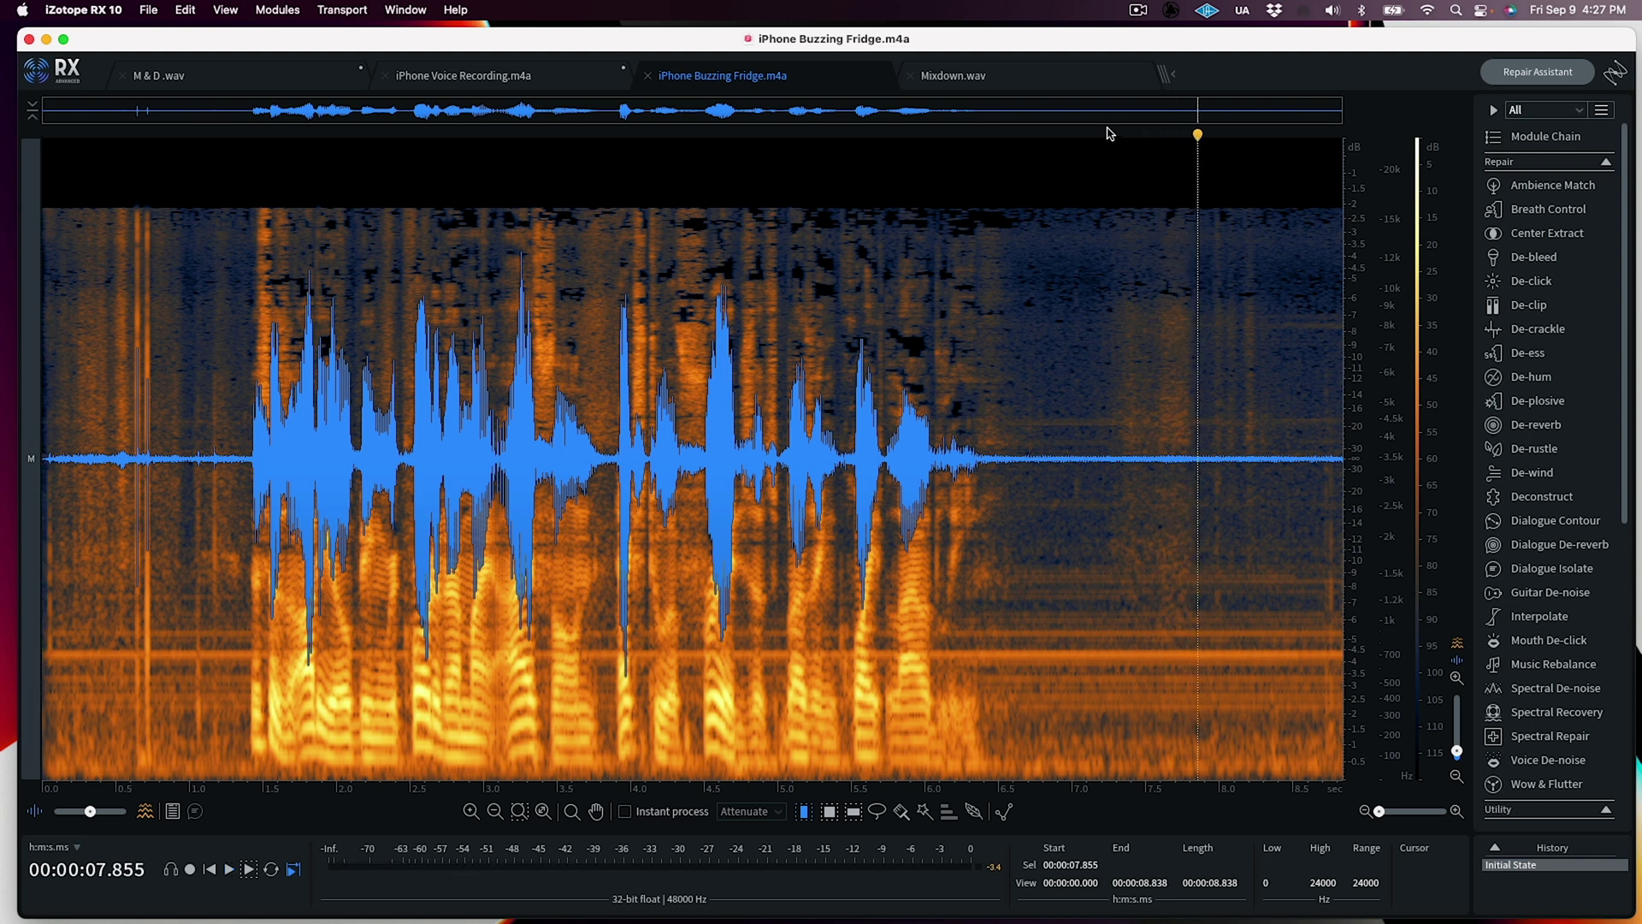
key("Home")
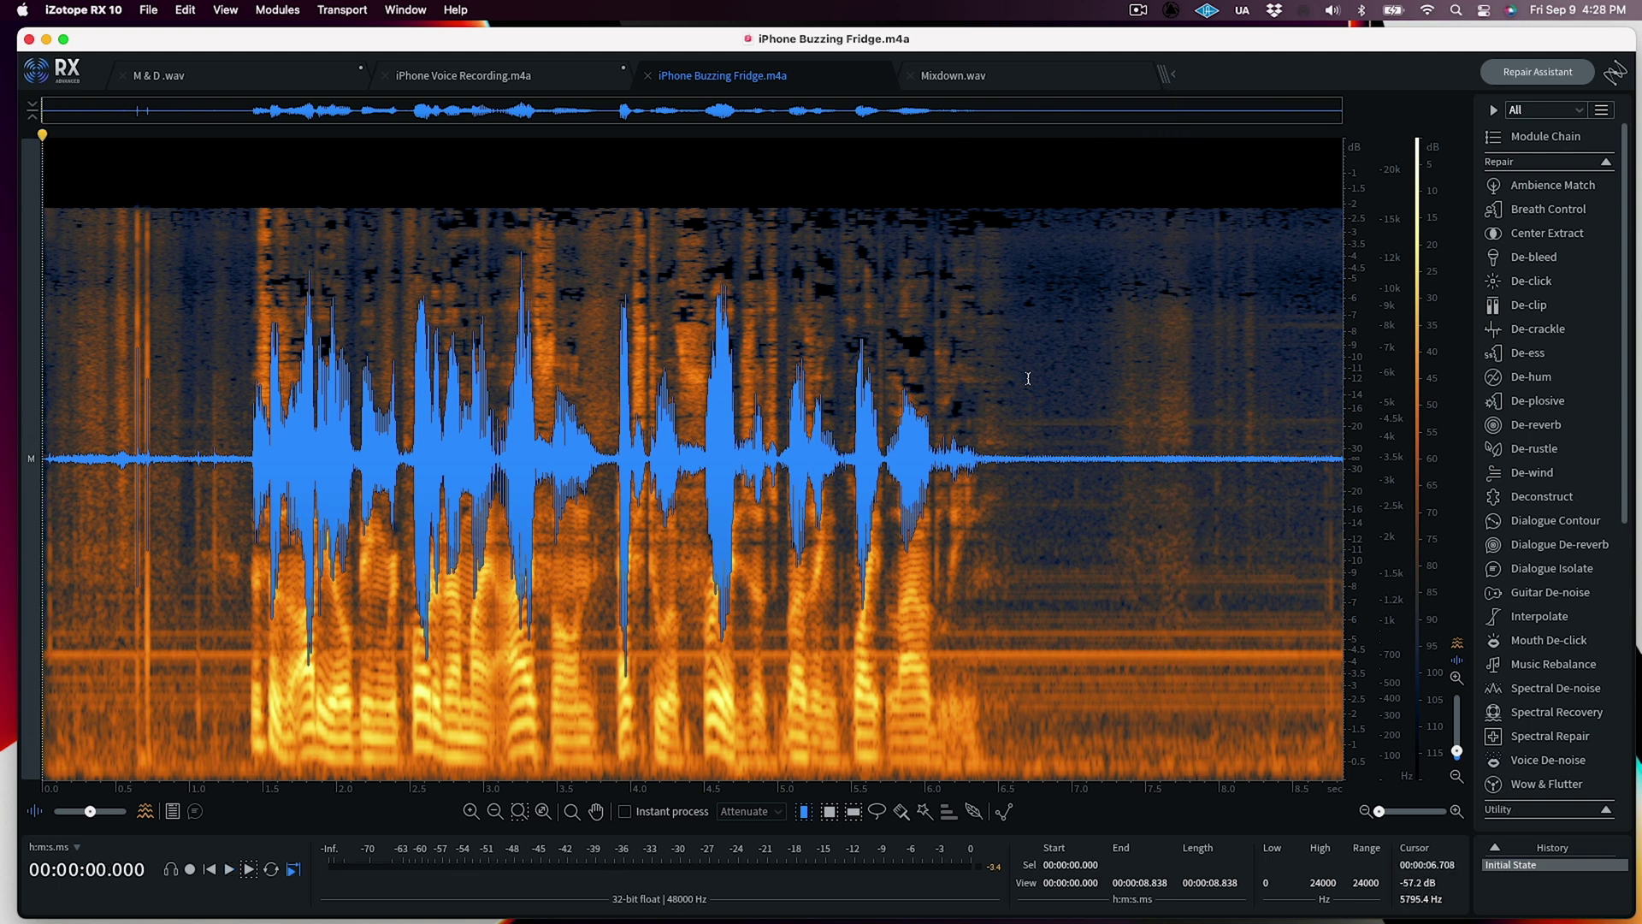
left_click(1561, 73)
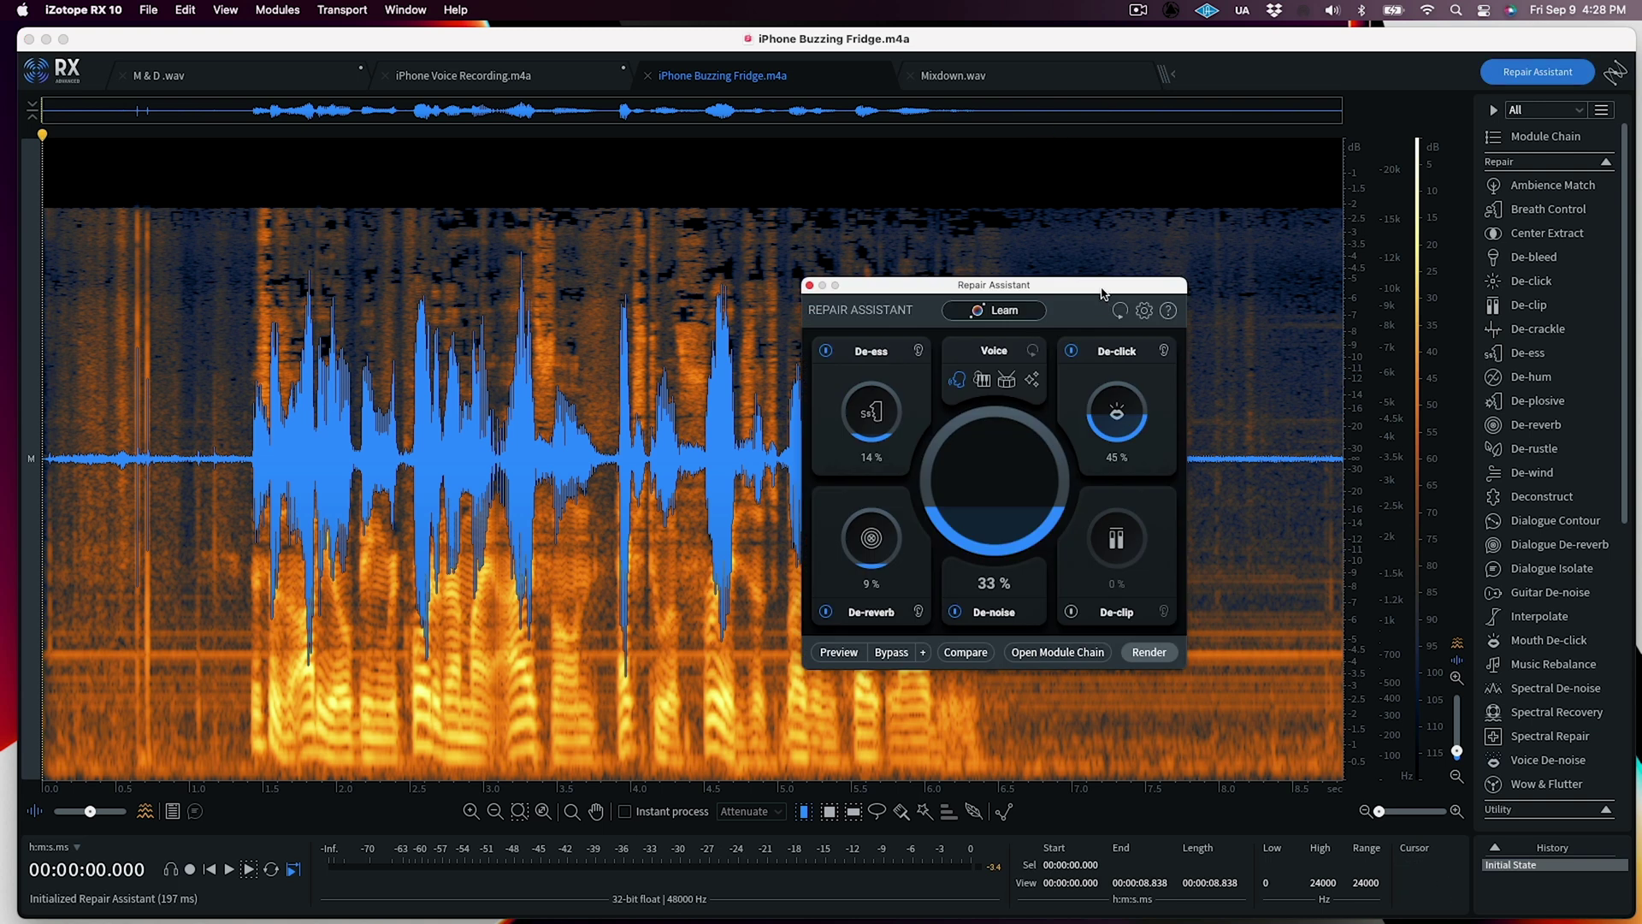
Let Repair Assistant learn the fridge audio (De-click 57%, De-noise 30%), then open Compare Settings.
left_click(999, 312)
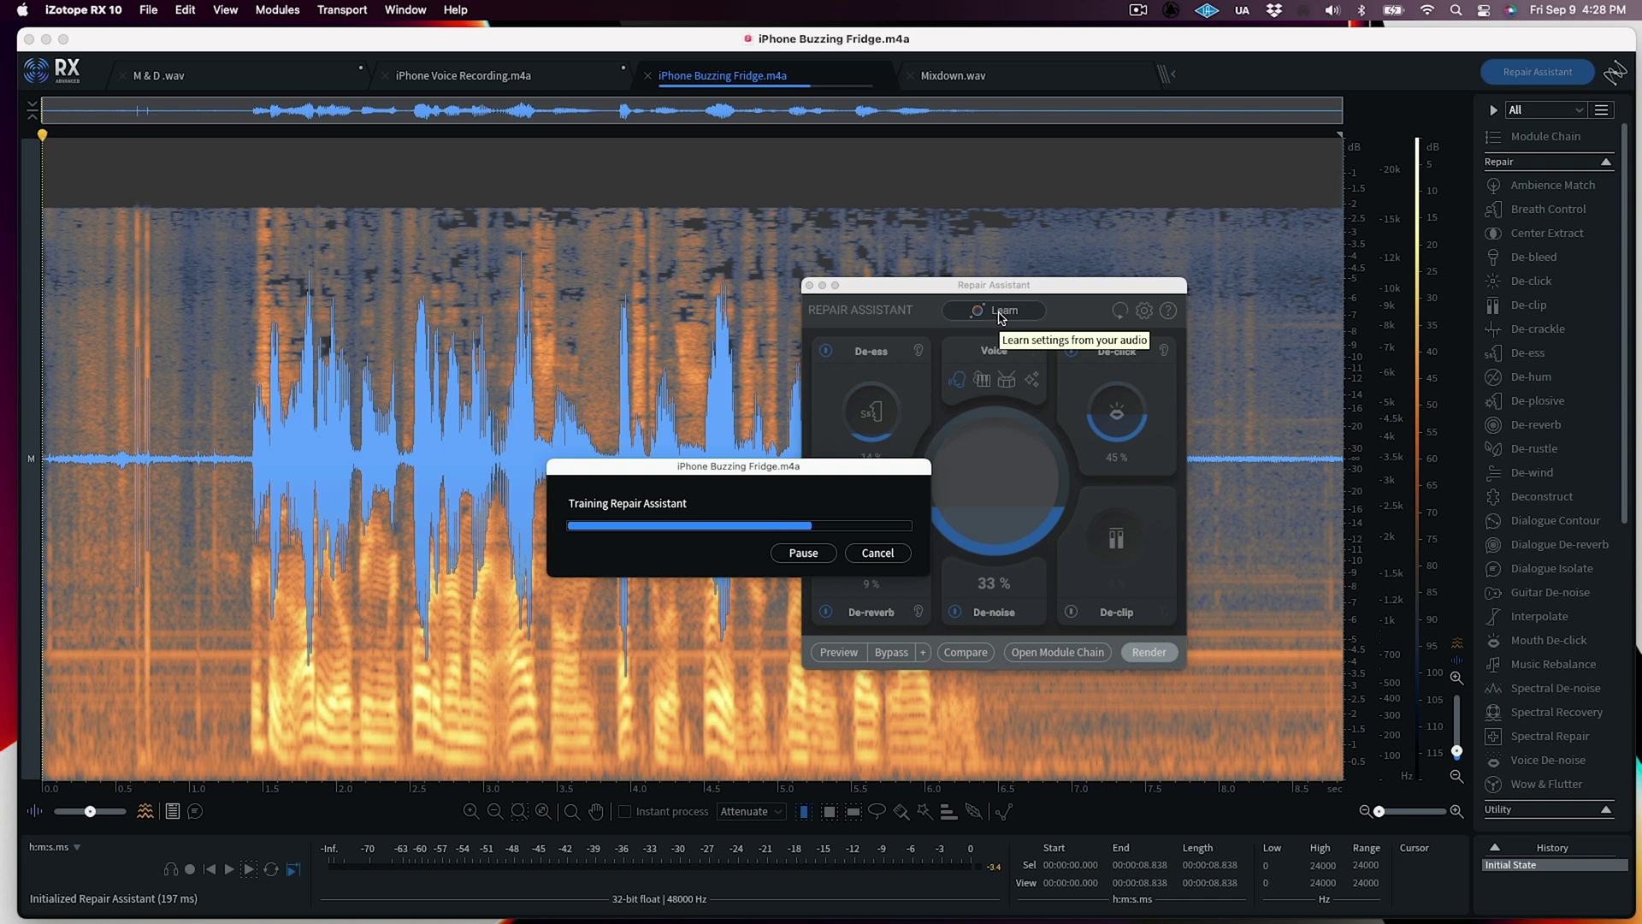
left_click(966, 652)
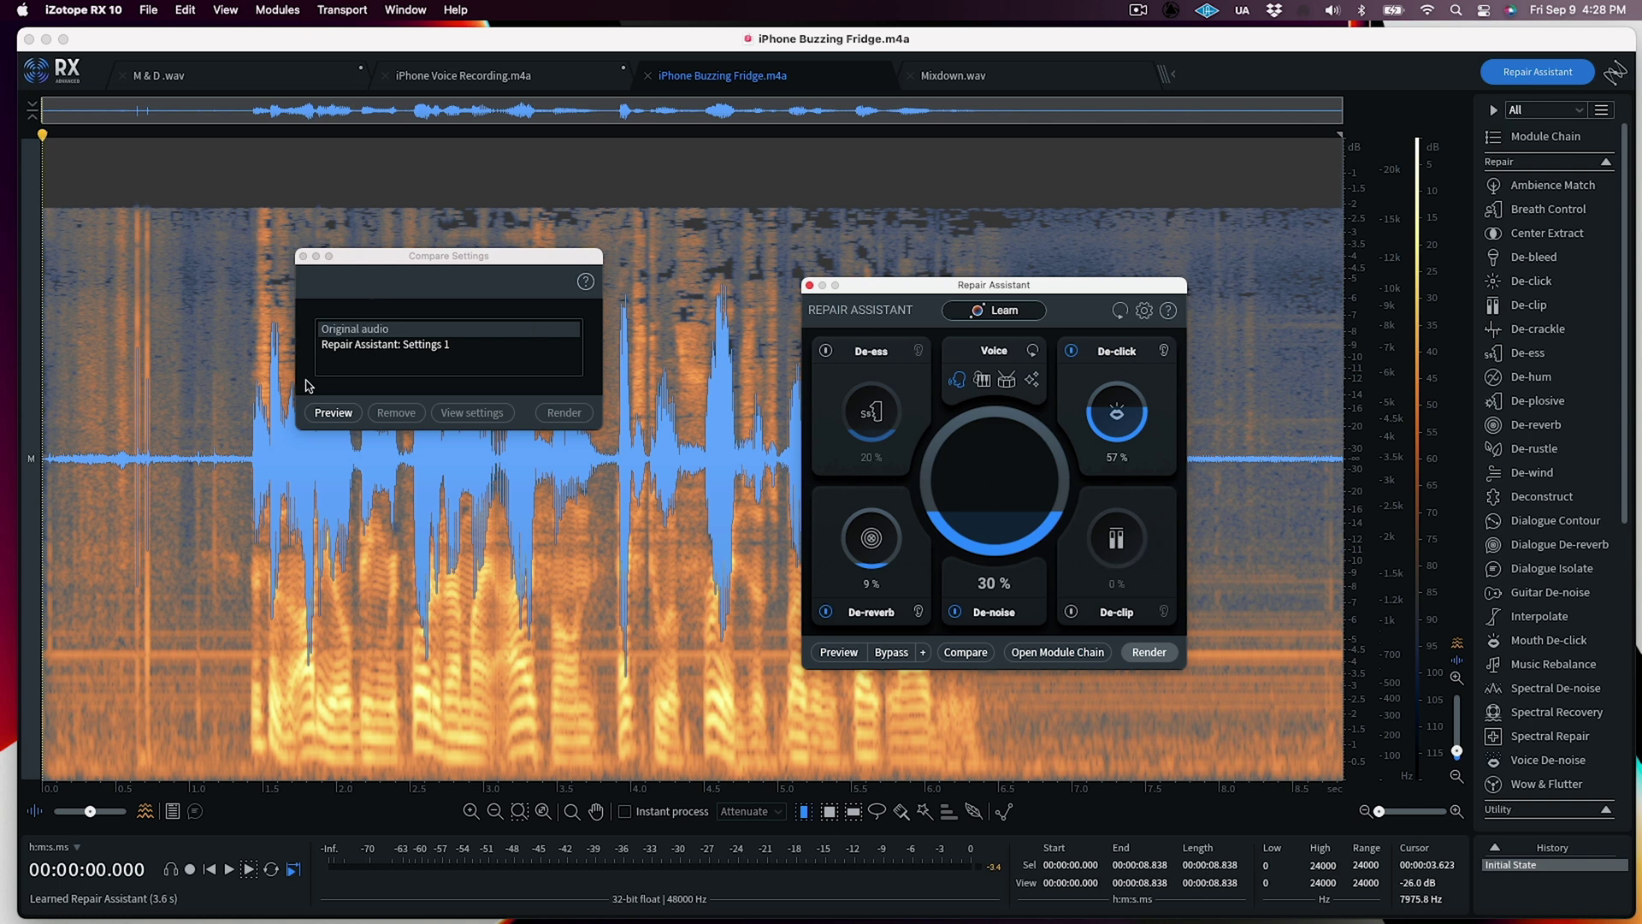
Preview the Original audio, then preview Repair Assistant: Settings 1 for comparison.
left_click(333, 413)
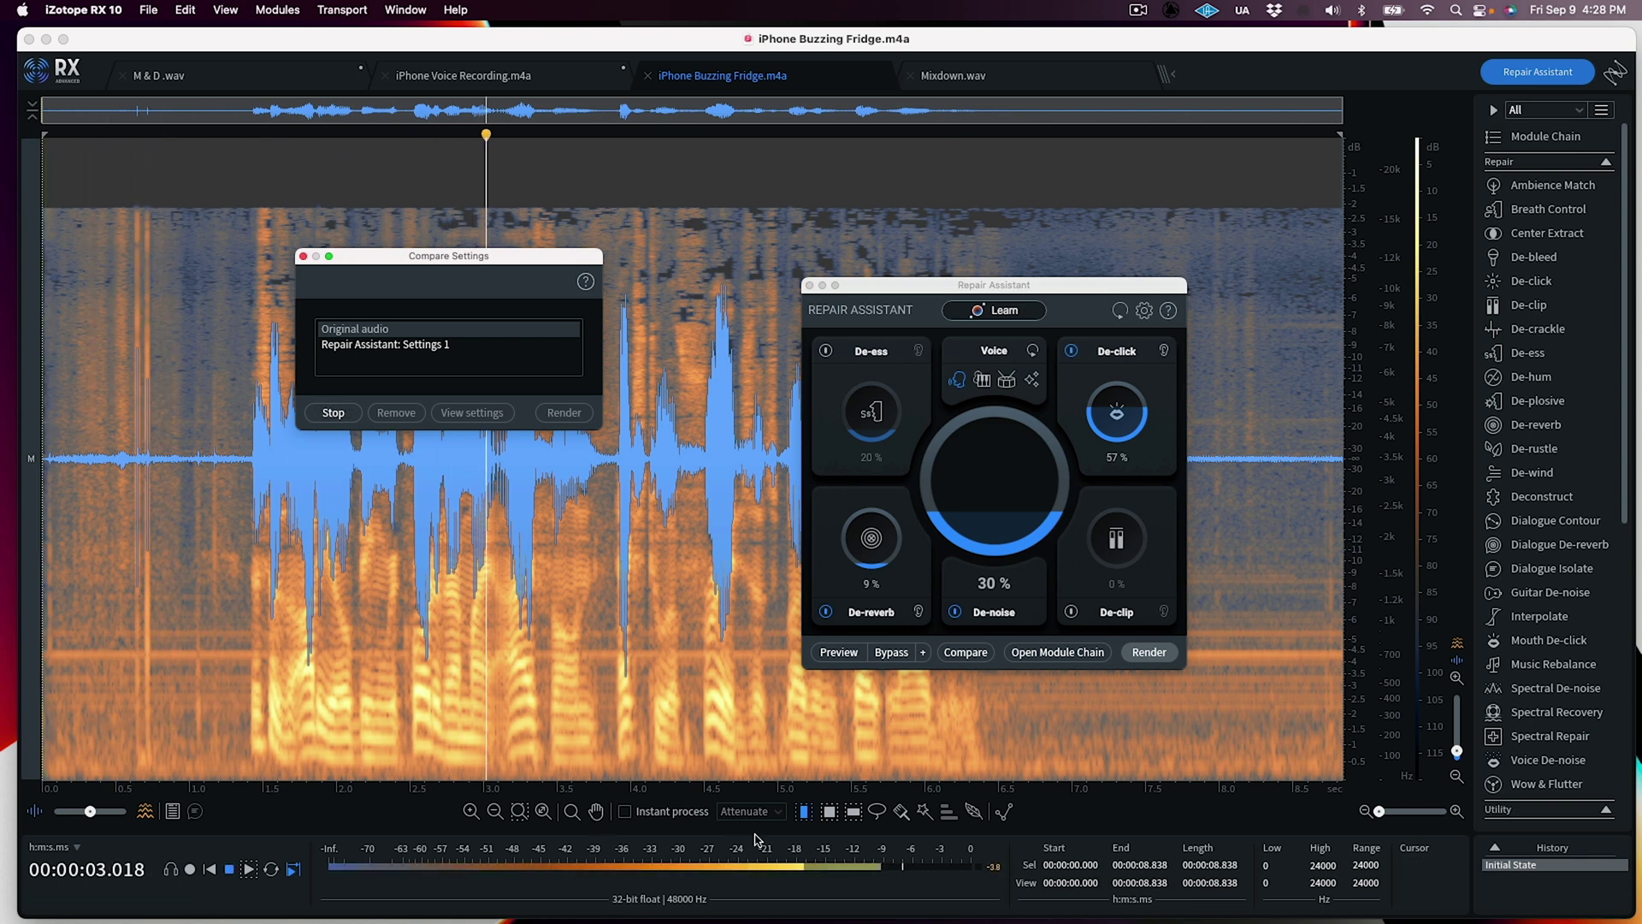
key("space")
key("Escape")
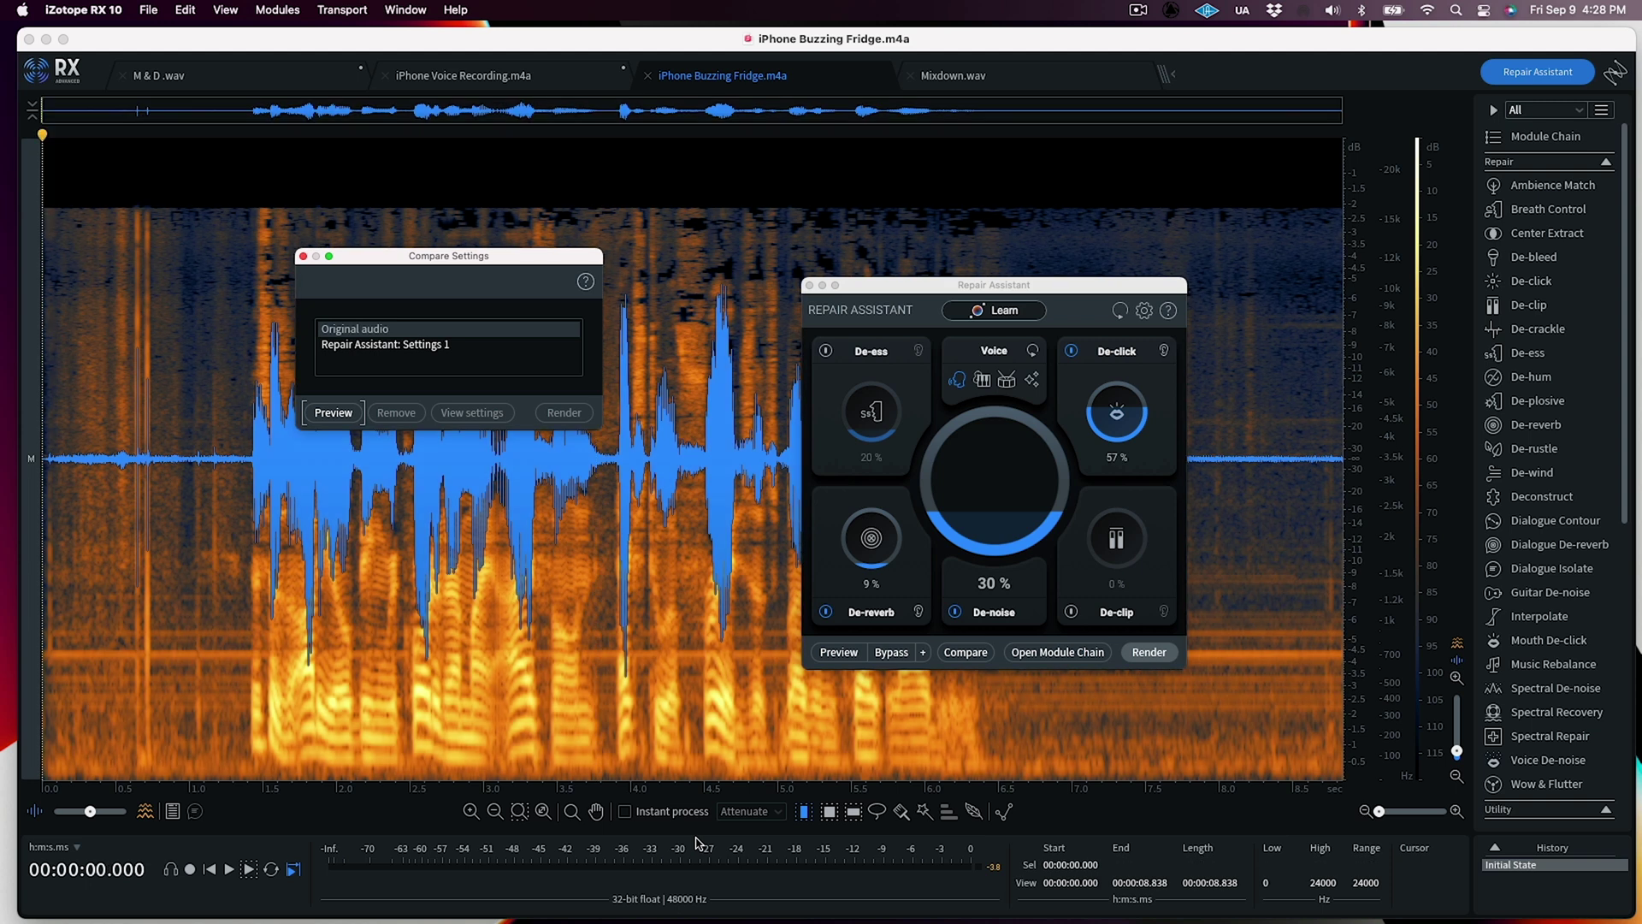
left_click(422, 344)
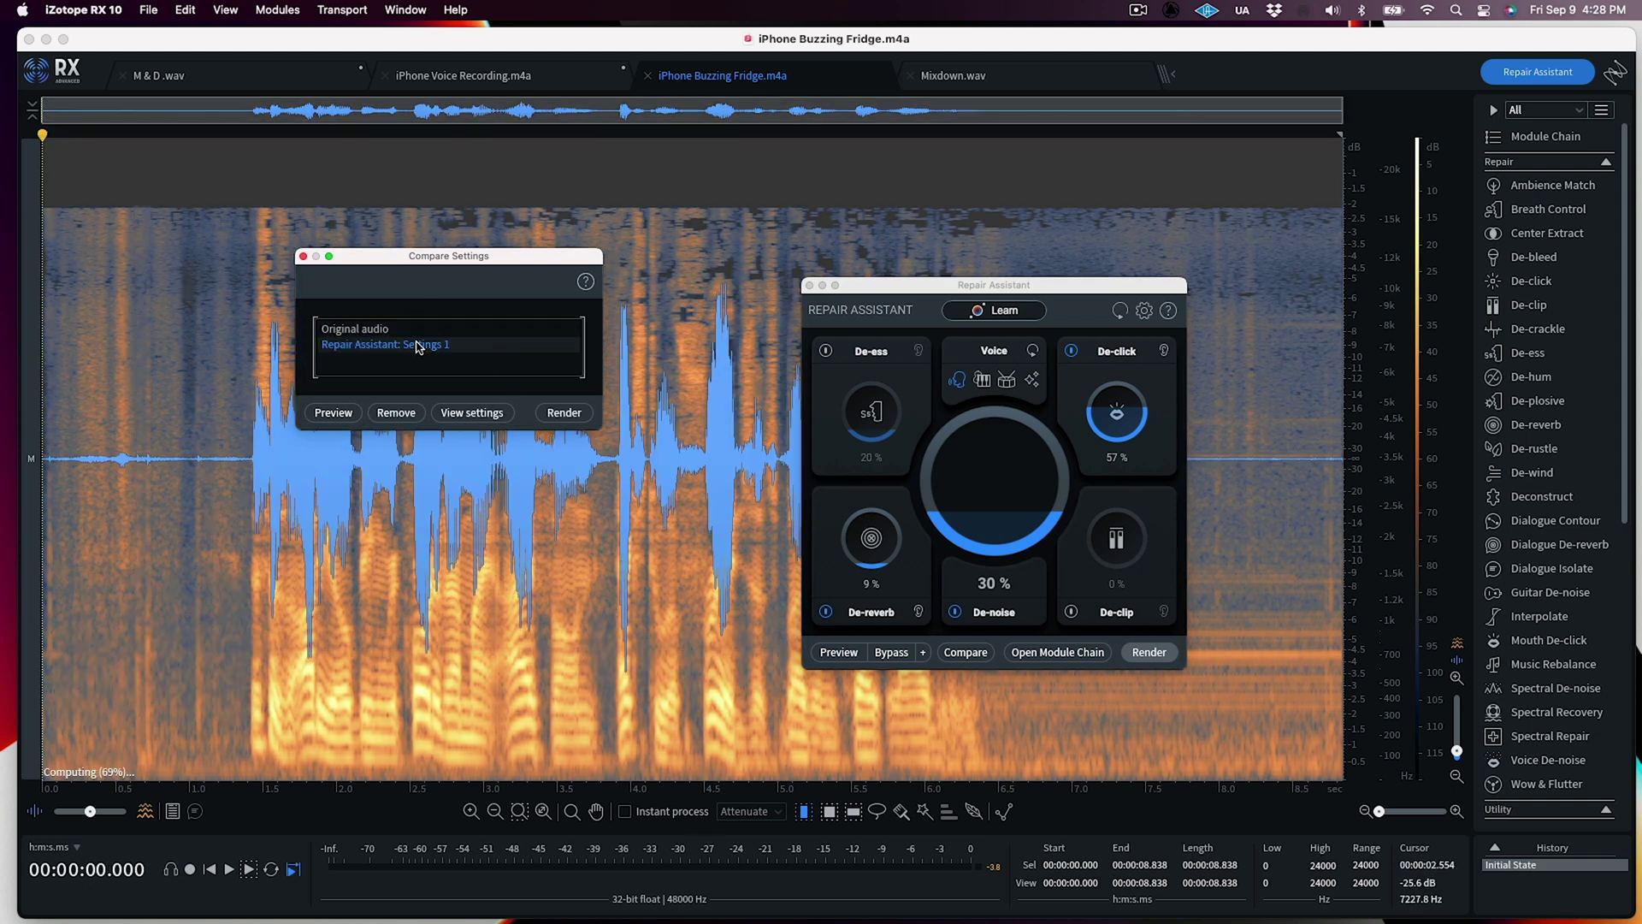
left_click(339, 414)
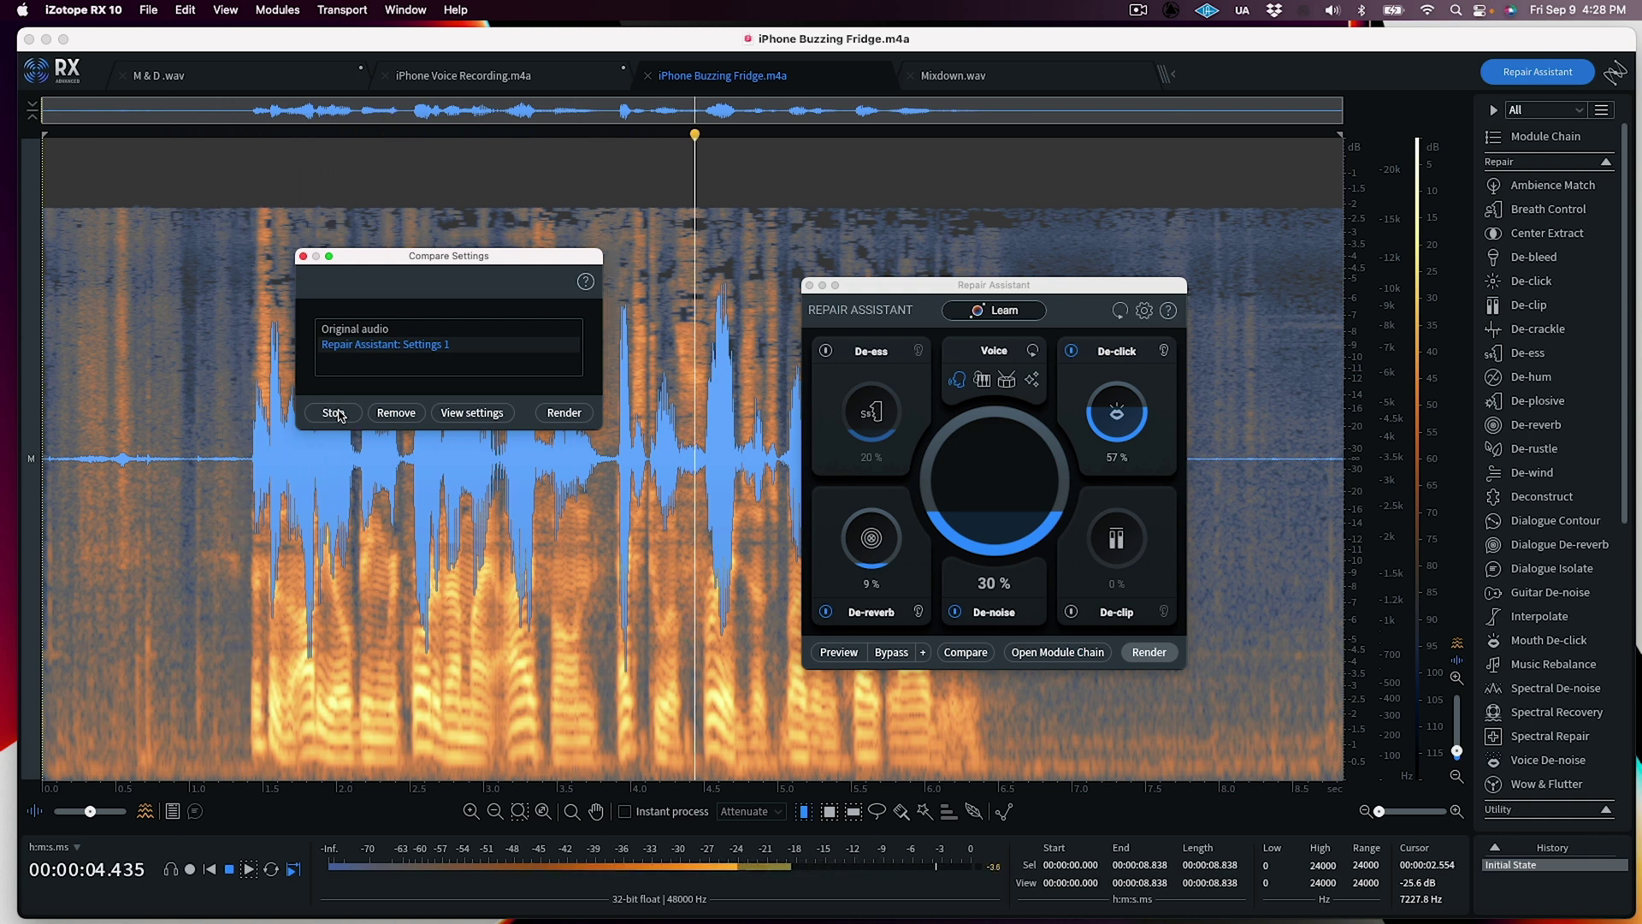
left_click(337, 414)
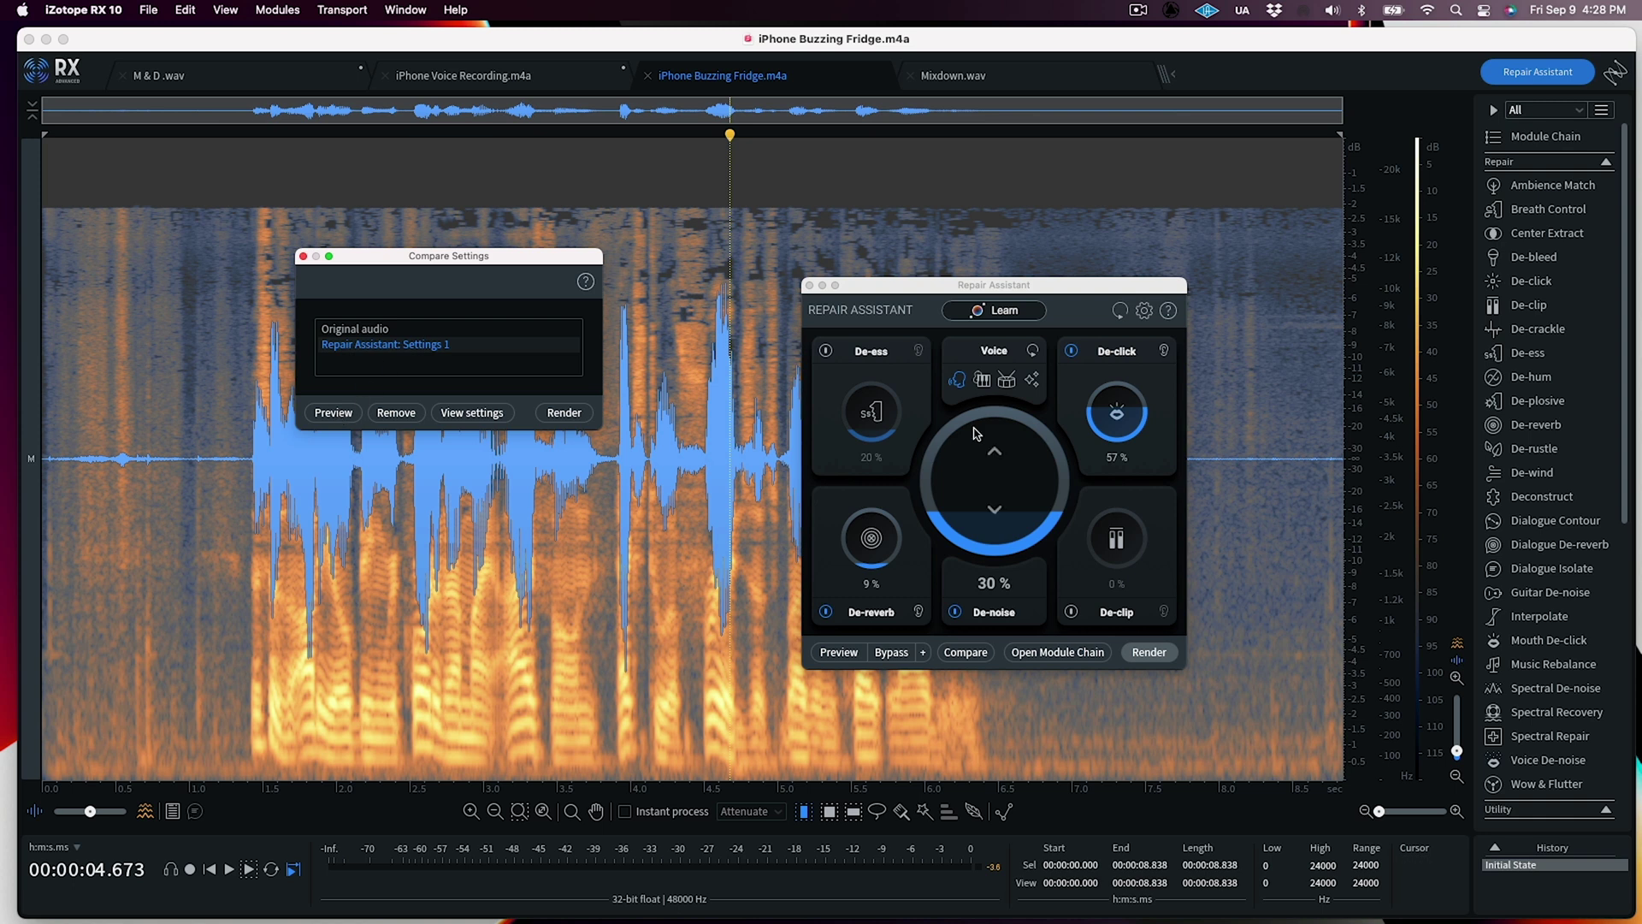
Switch off De-ess in Repair Assistant's suggestion while keeping De-click enabled.
left_click(828, 353)
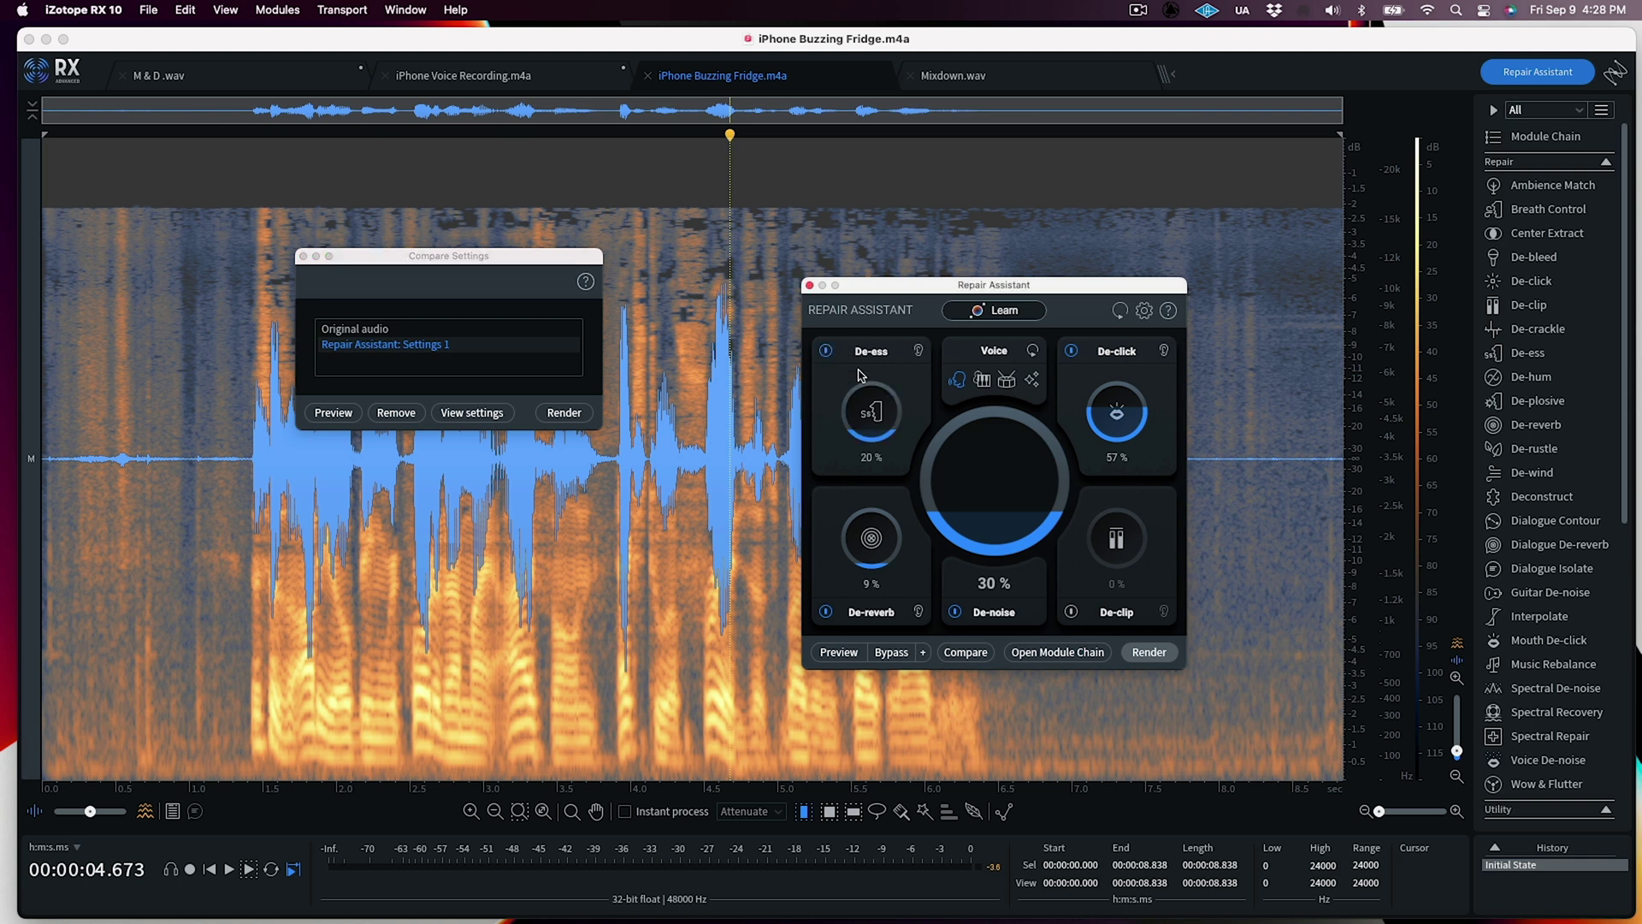
left_click(1072, 351)
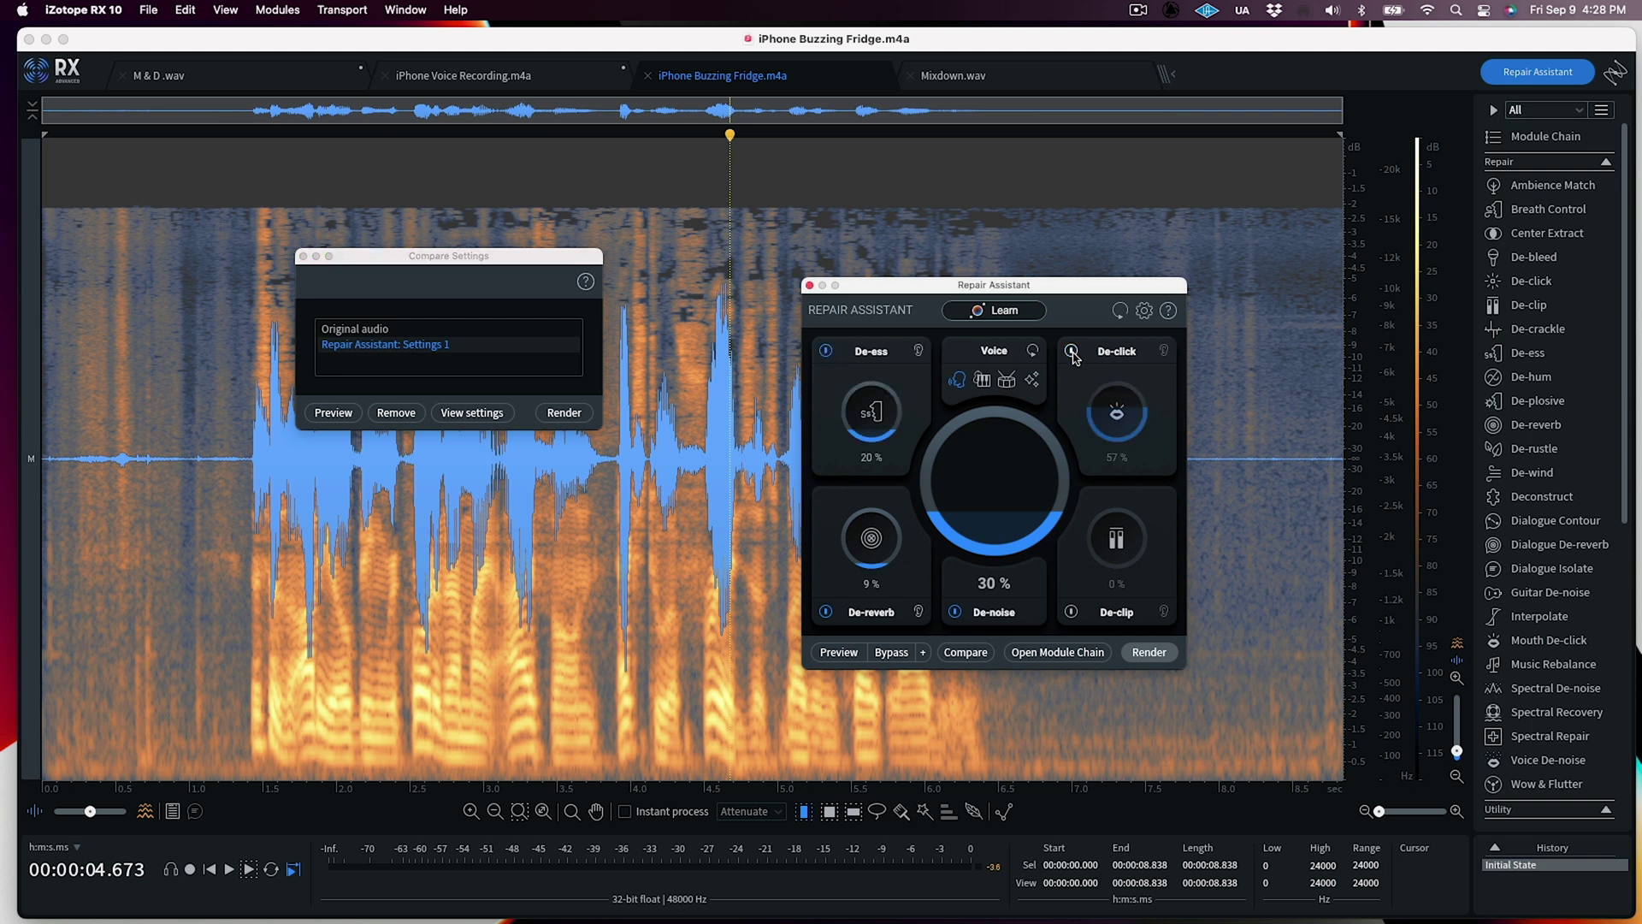
left_click(827, 350)
left_click(1071, 351)
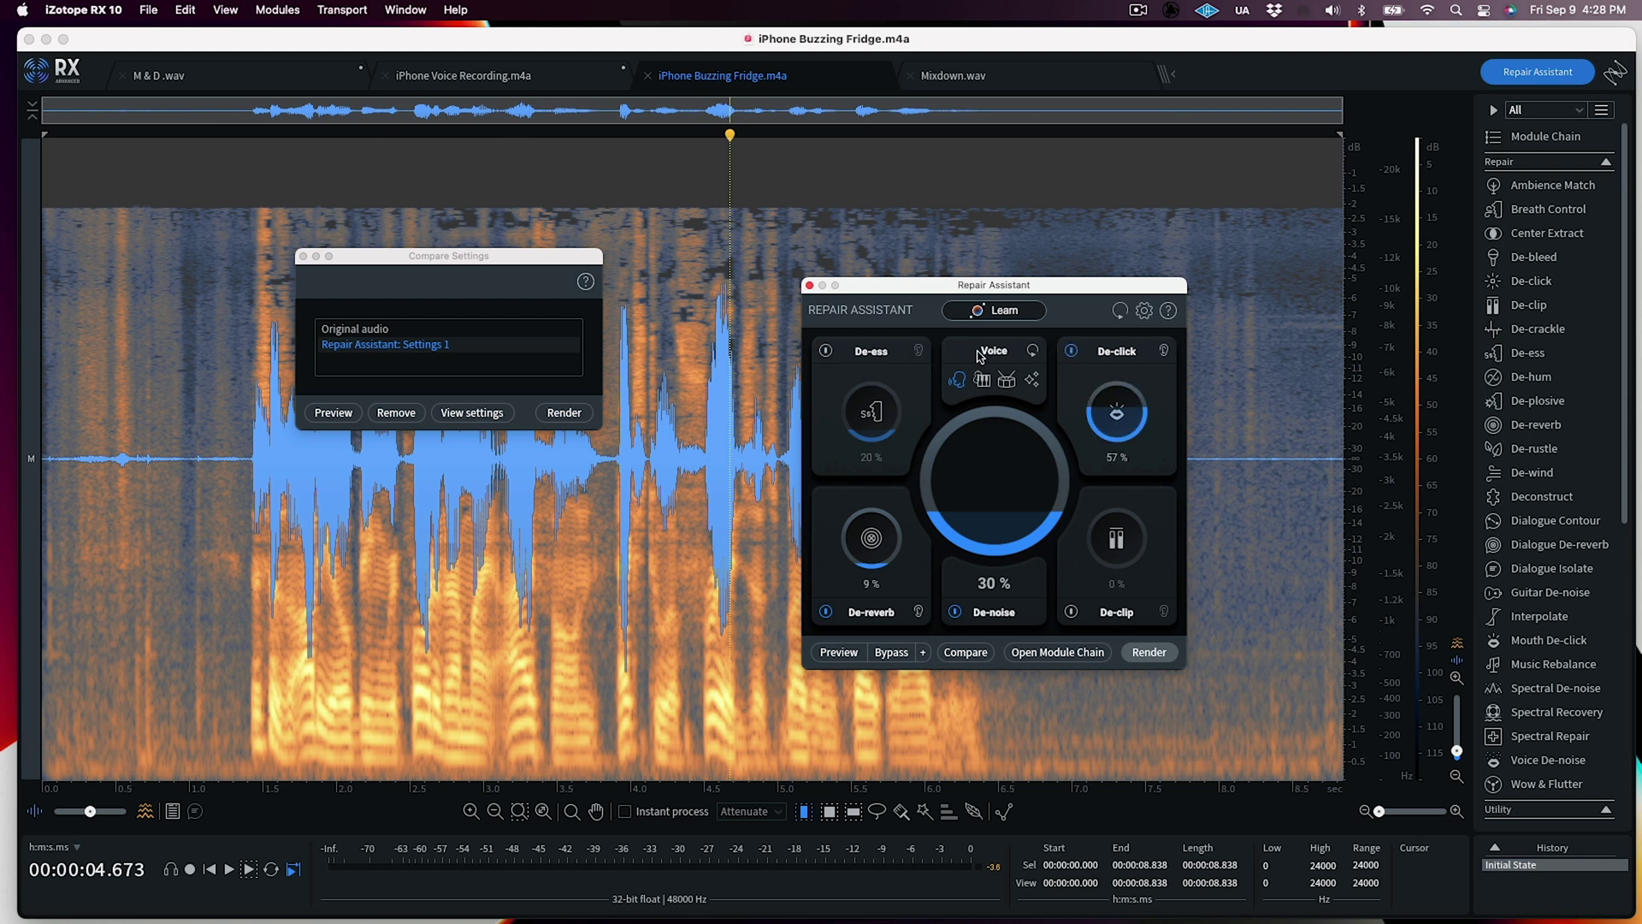
Open the suggested module chain and inspect the De-clip module's settings.
left_click(1057, 652)
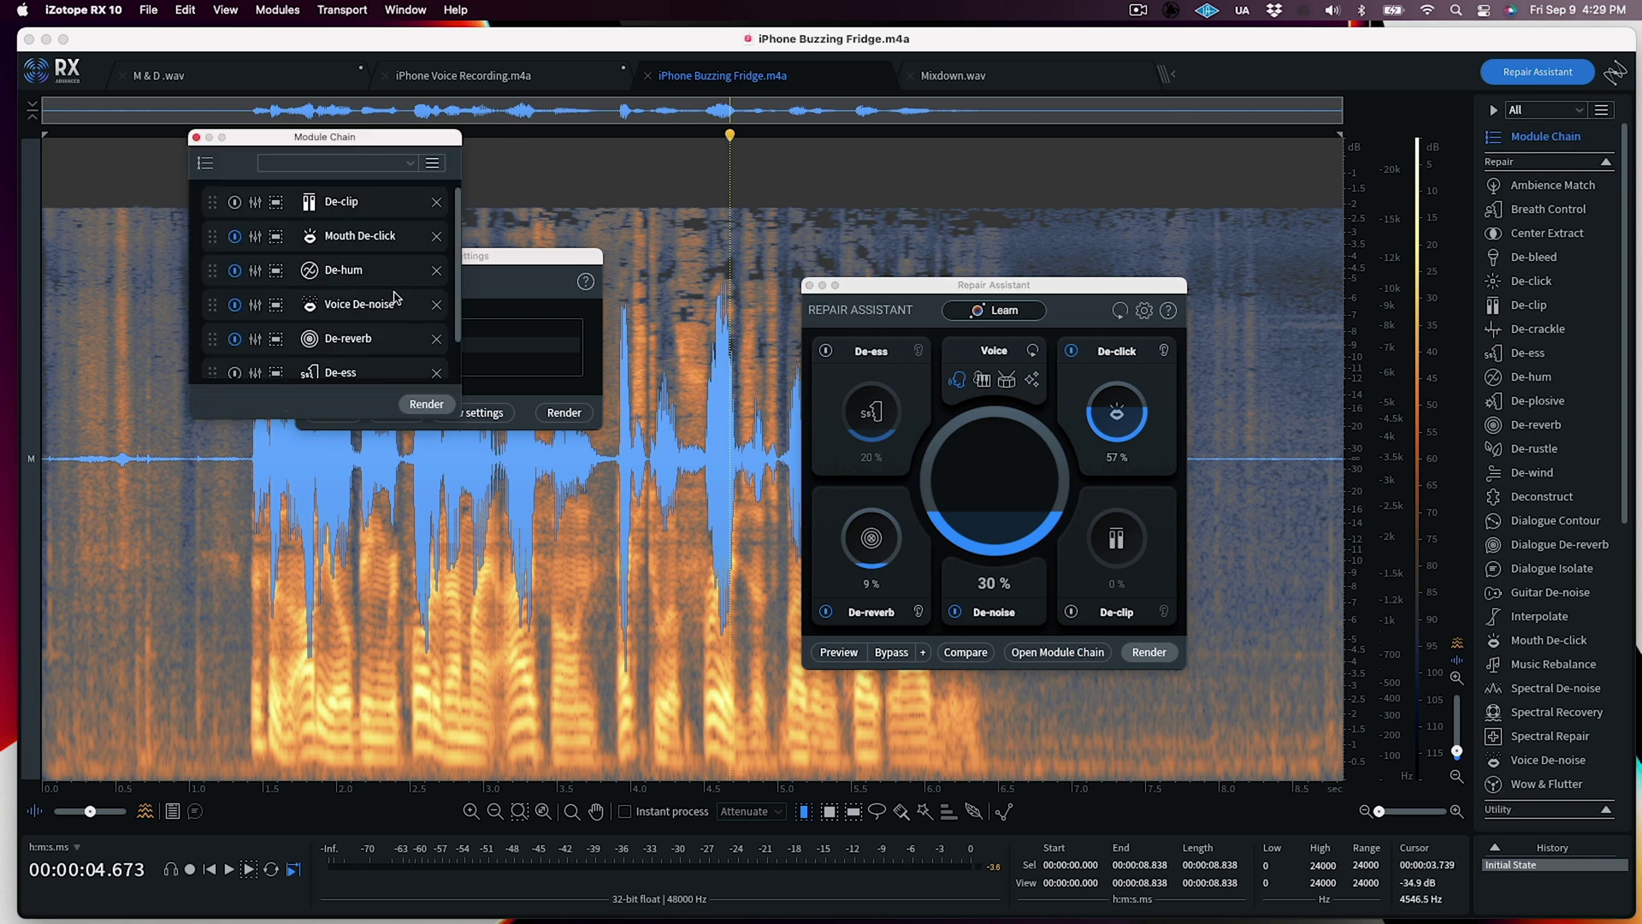
left_click(255, 201)
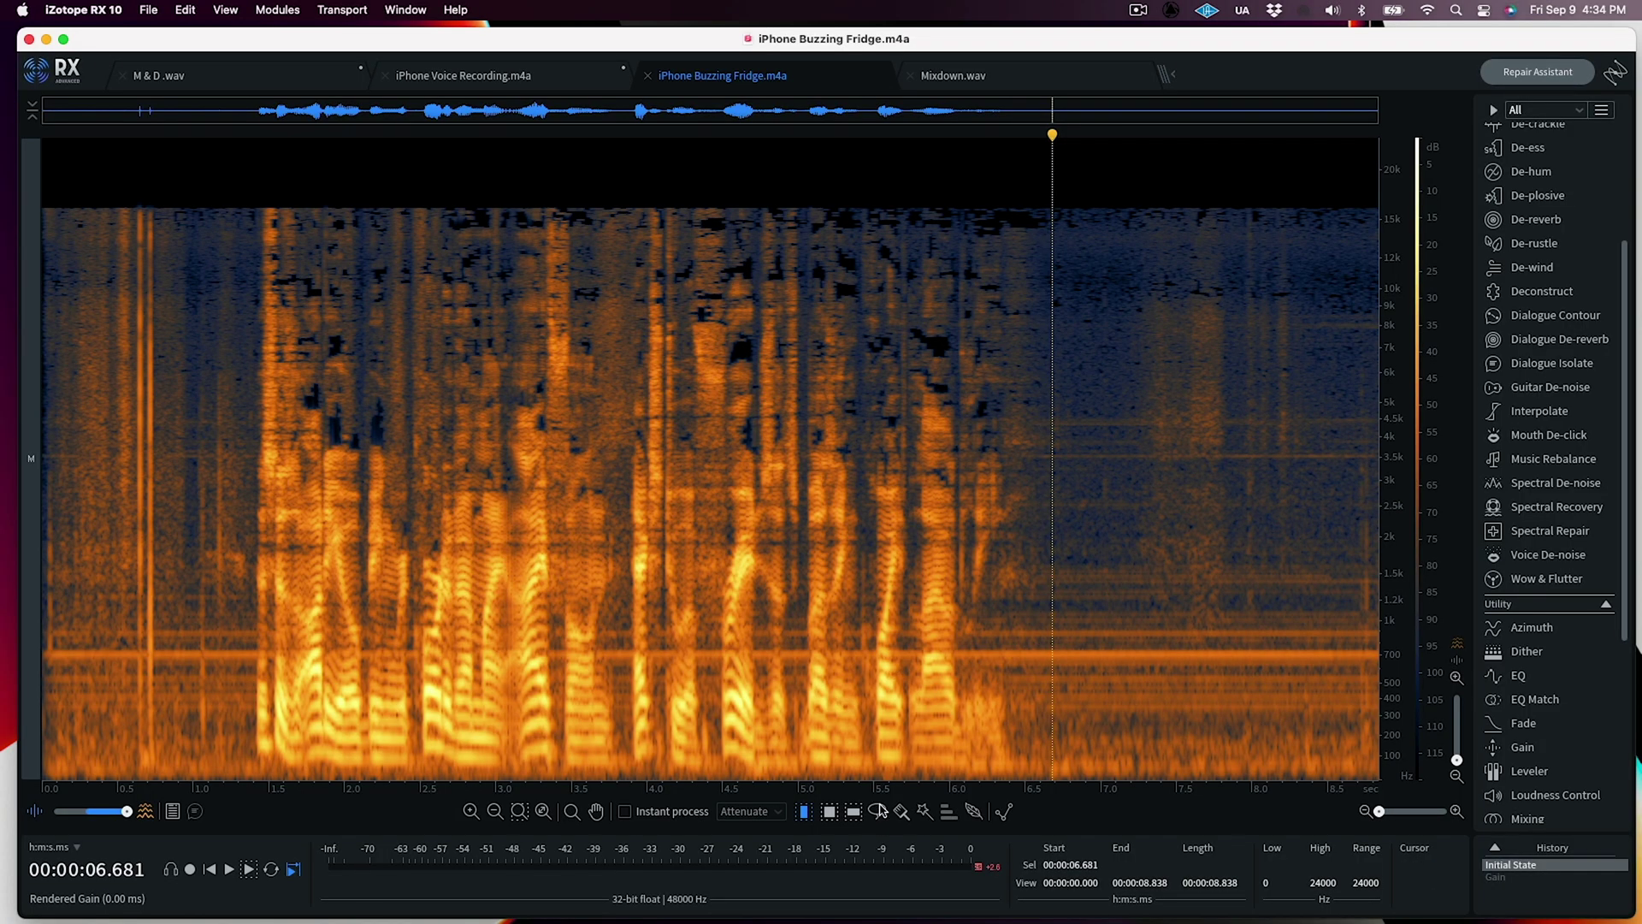
left_click(878, 811)
Lasso the speech patch near 5 s, boost it 25 dB with Gain, then undo it.
mouse_move(846, 448)
left_mouse_down()
mouse_move(809, 464)
mouse_move(788, 574)
left_mouse_up()
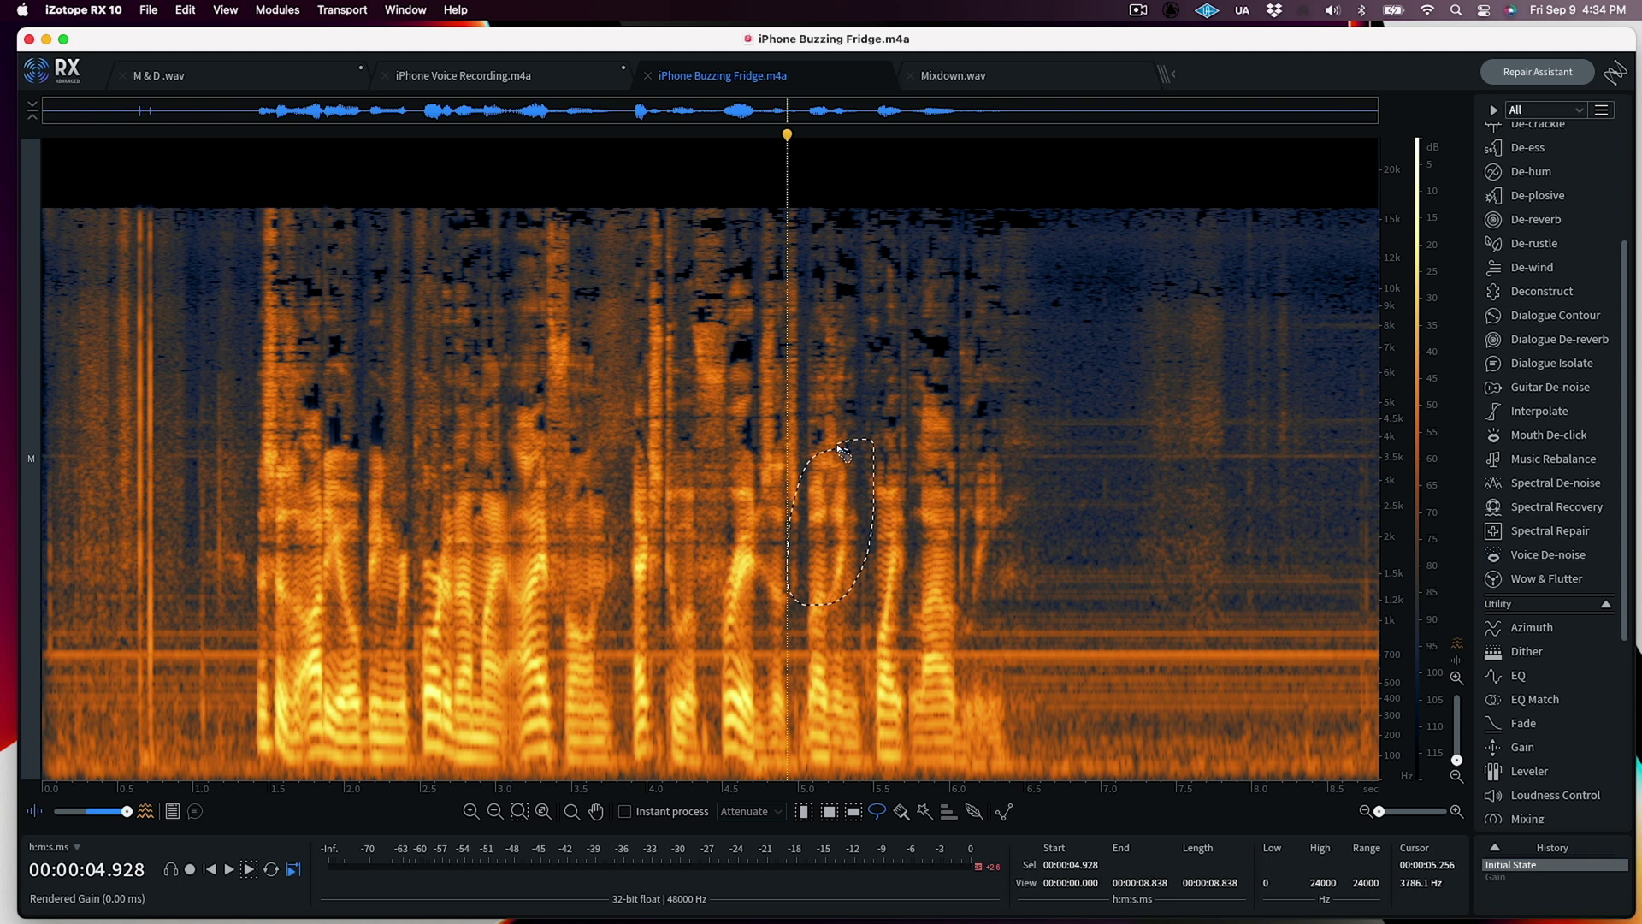
left_click_drag(843, 453, 845, 450)
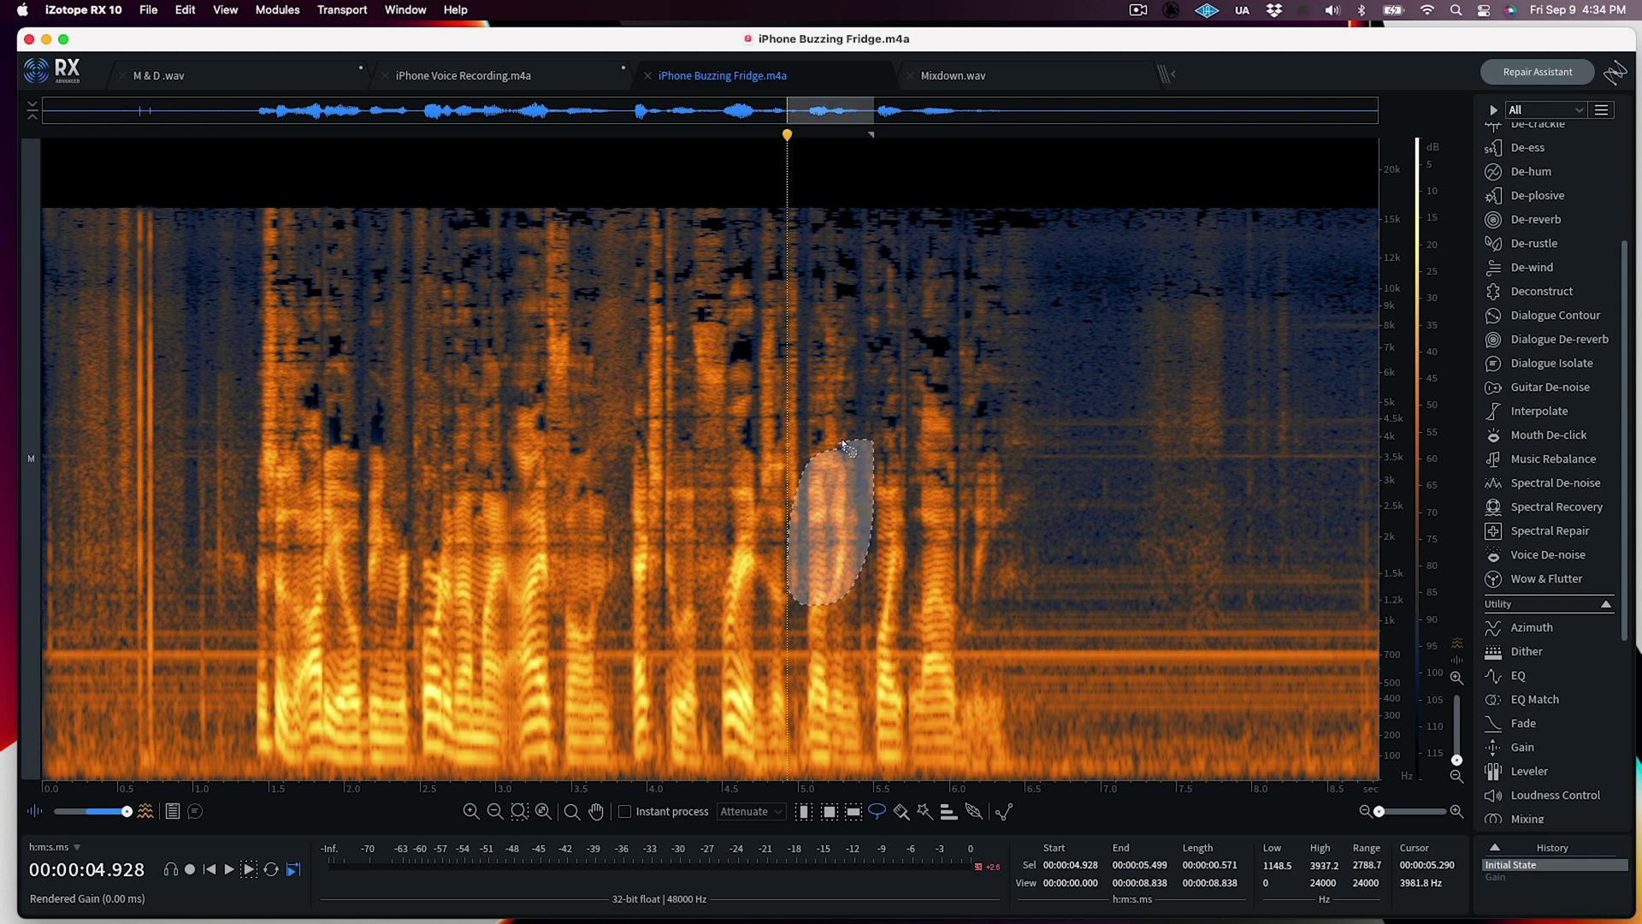
left_click(1522, 748)
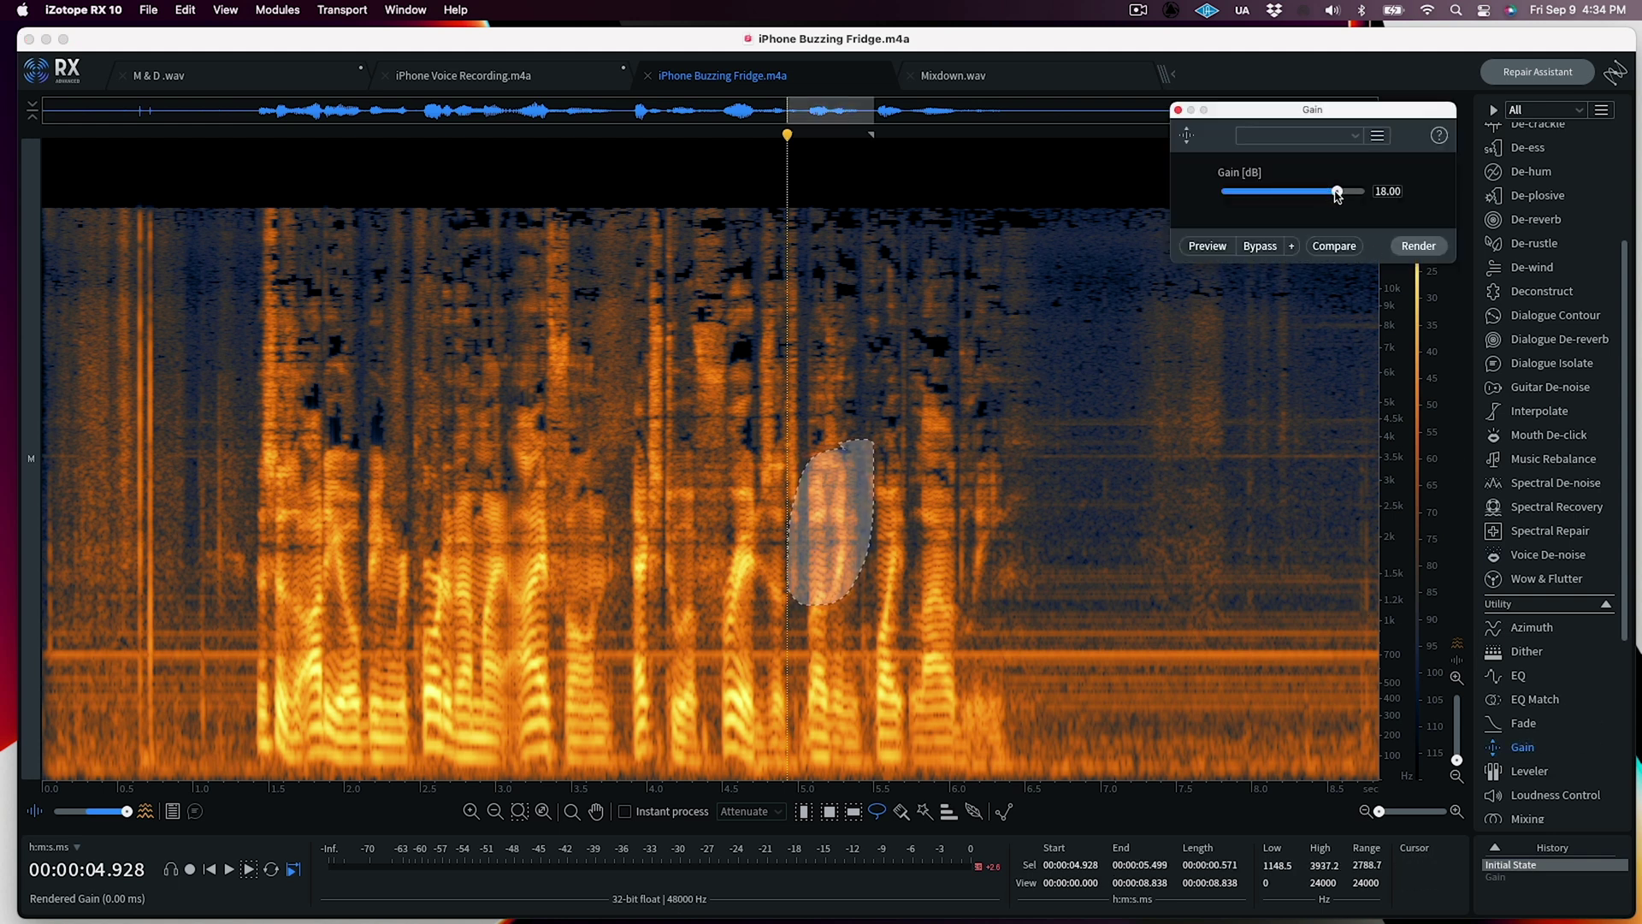
left_click_drag(1337, 195, 1340, 197)
left_click(1415, 247)
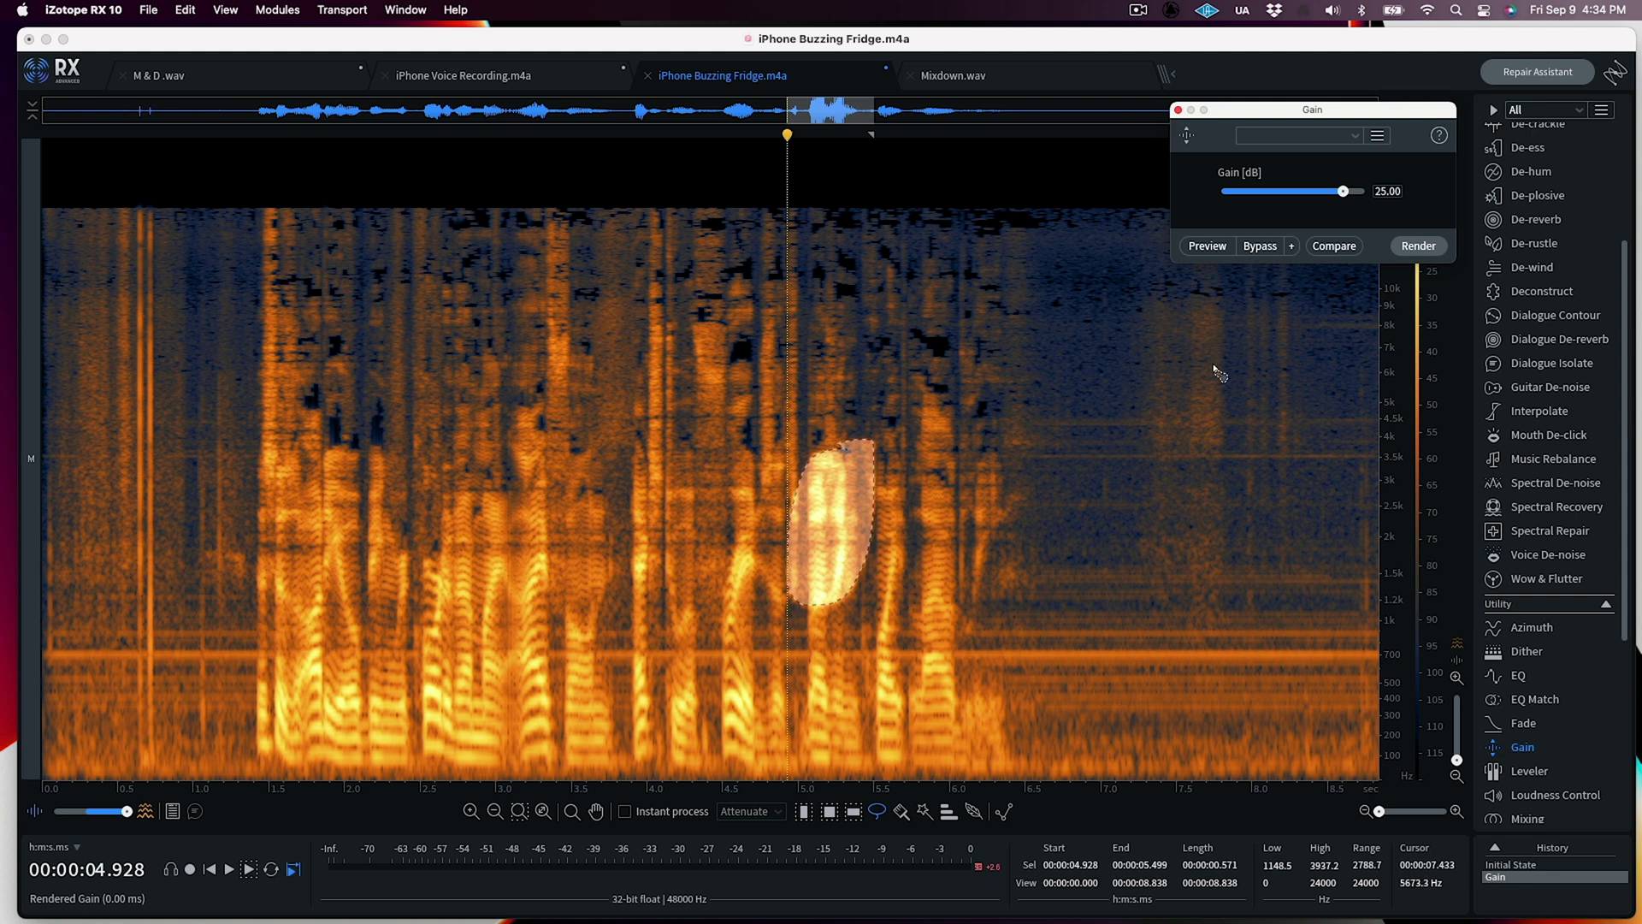
key("super+z")
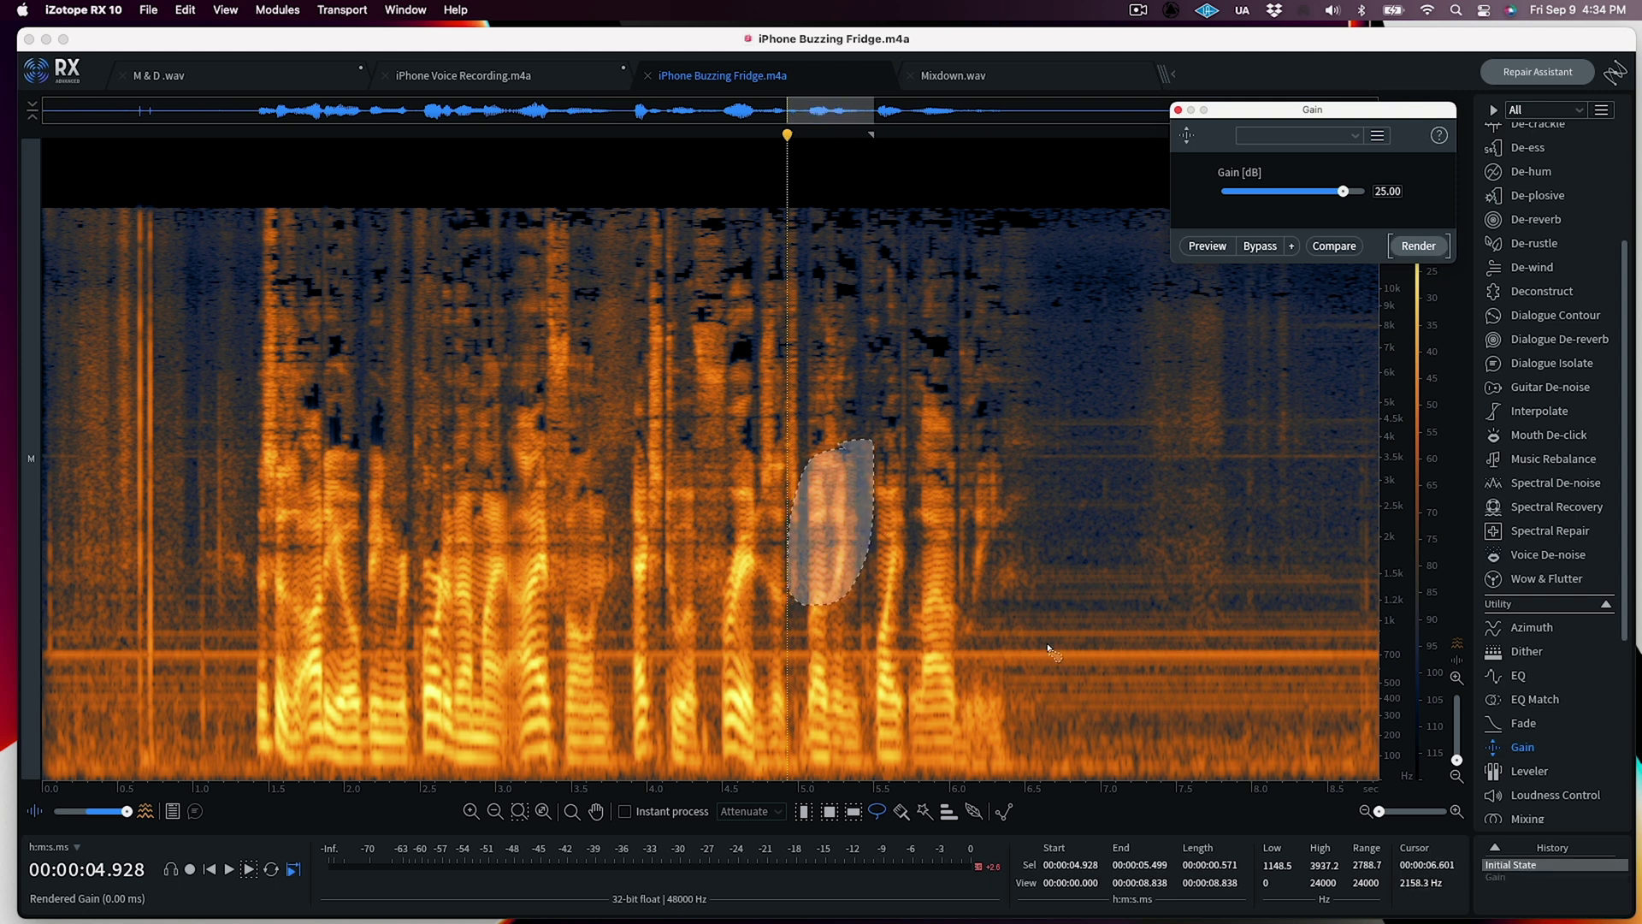
Feather the selection to 218 ms and 0.43 Oct, then re-render the 25 dB Gain boost.
left_click(973, 813)
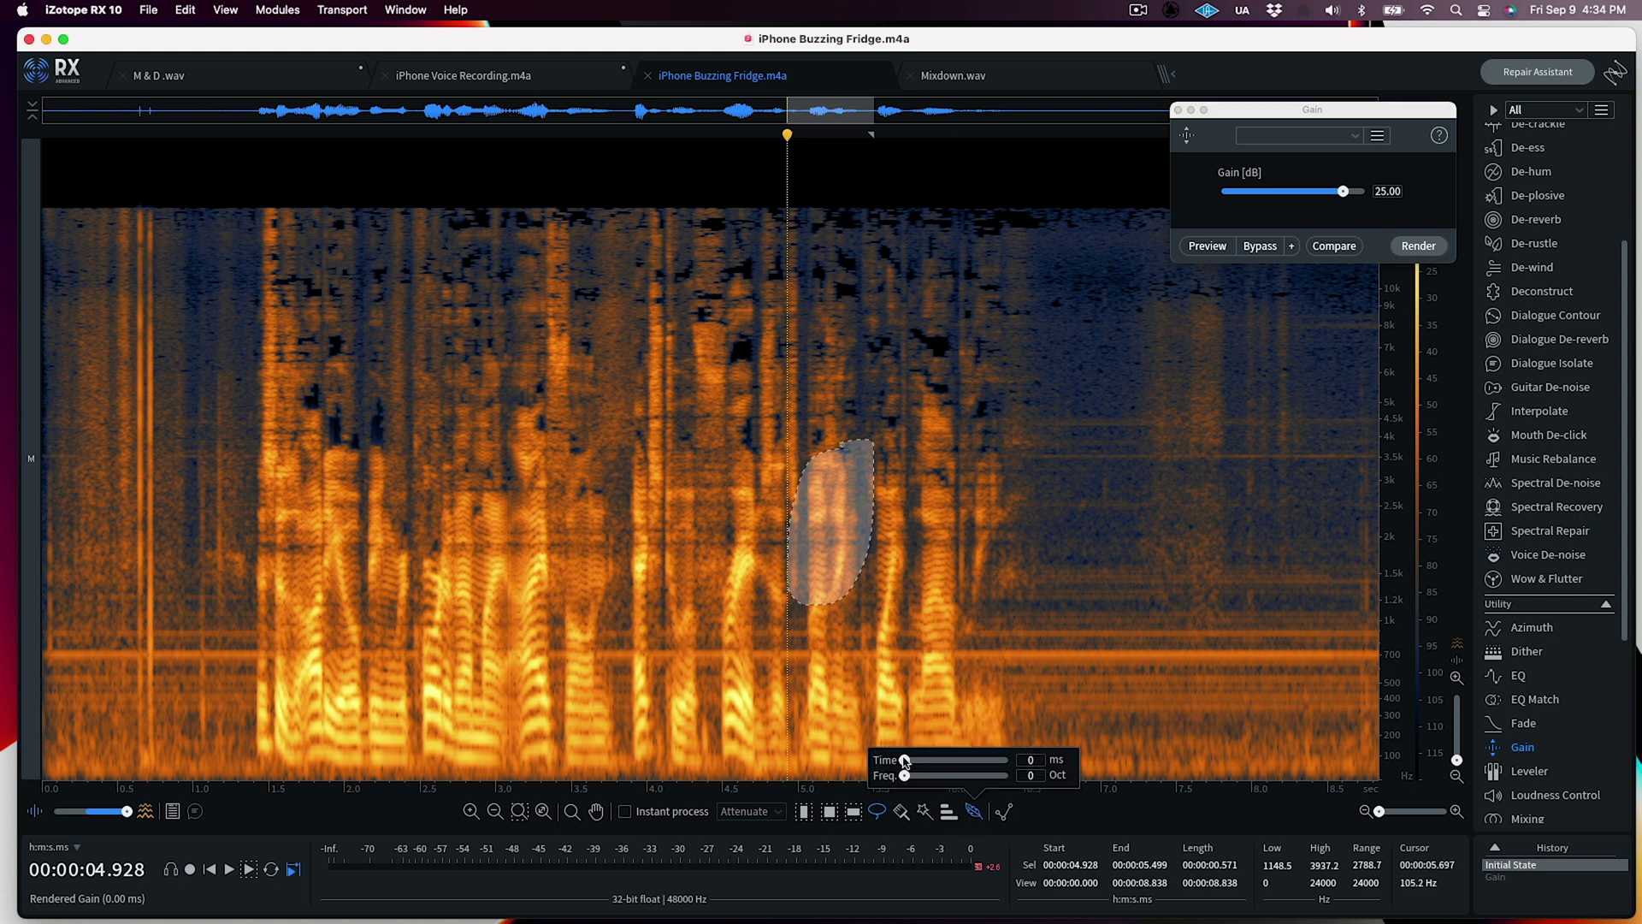
left_click_drag(904, 760, 960, 776)
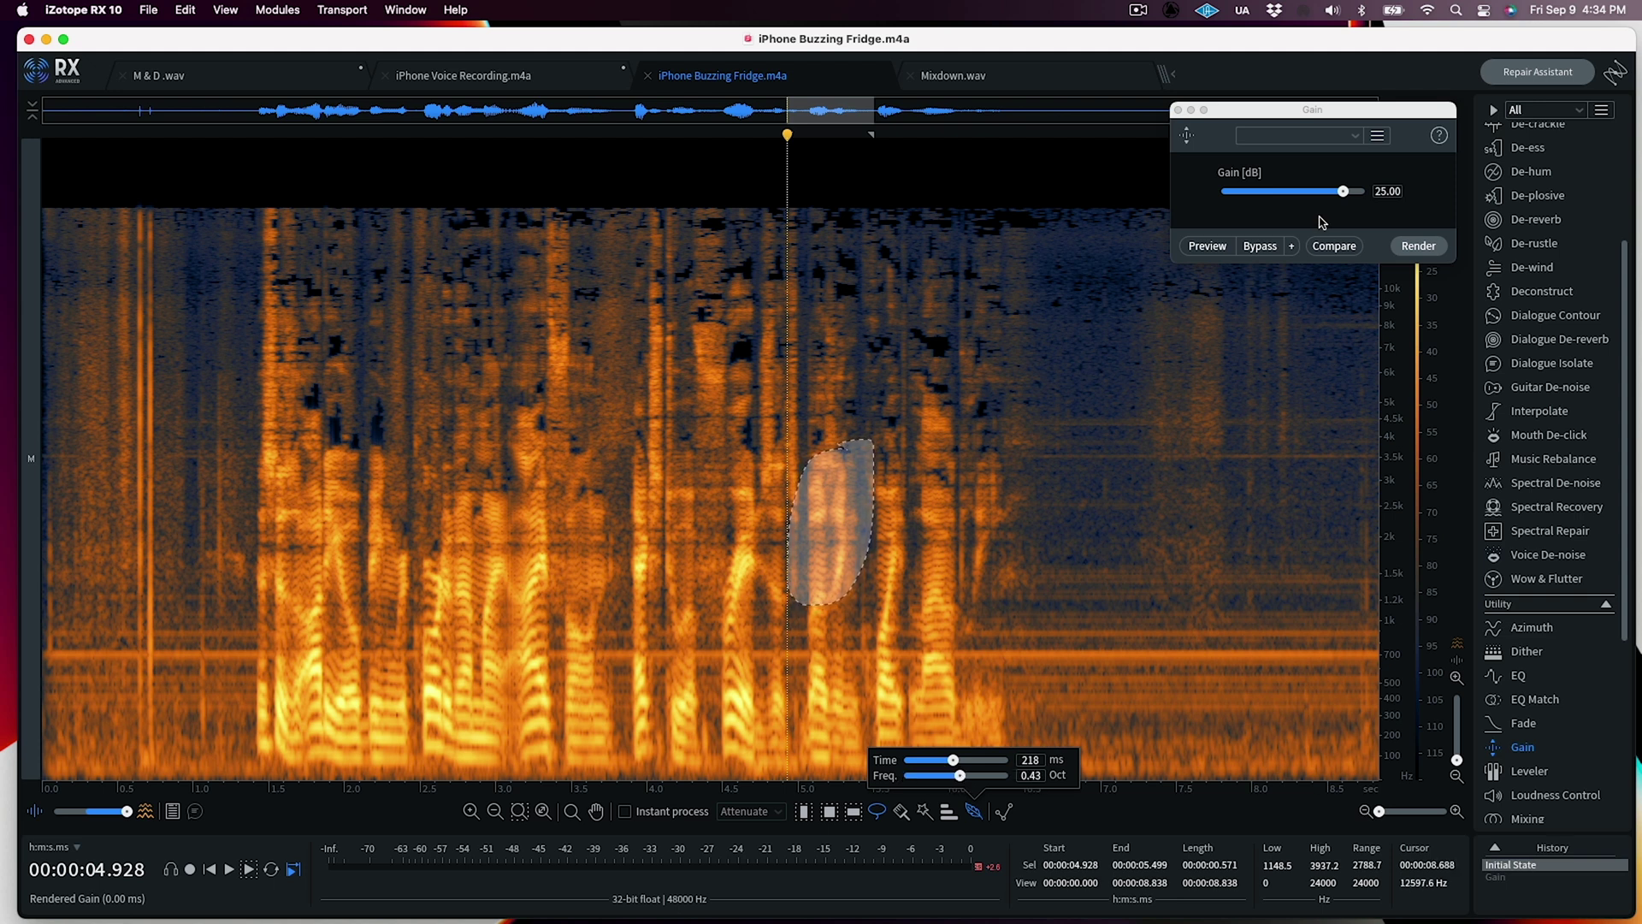
left_click(1417, 247)
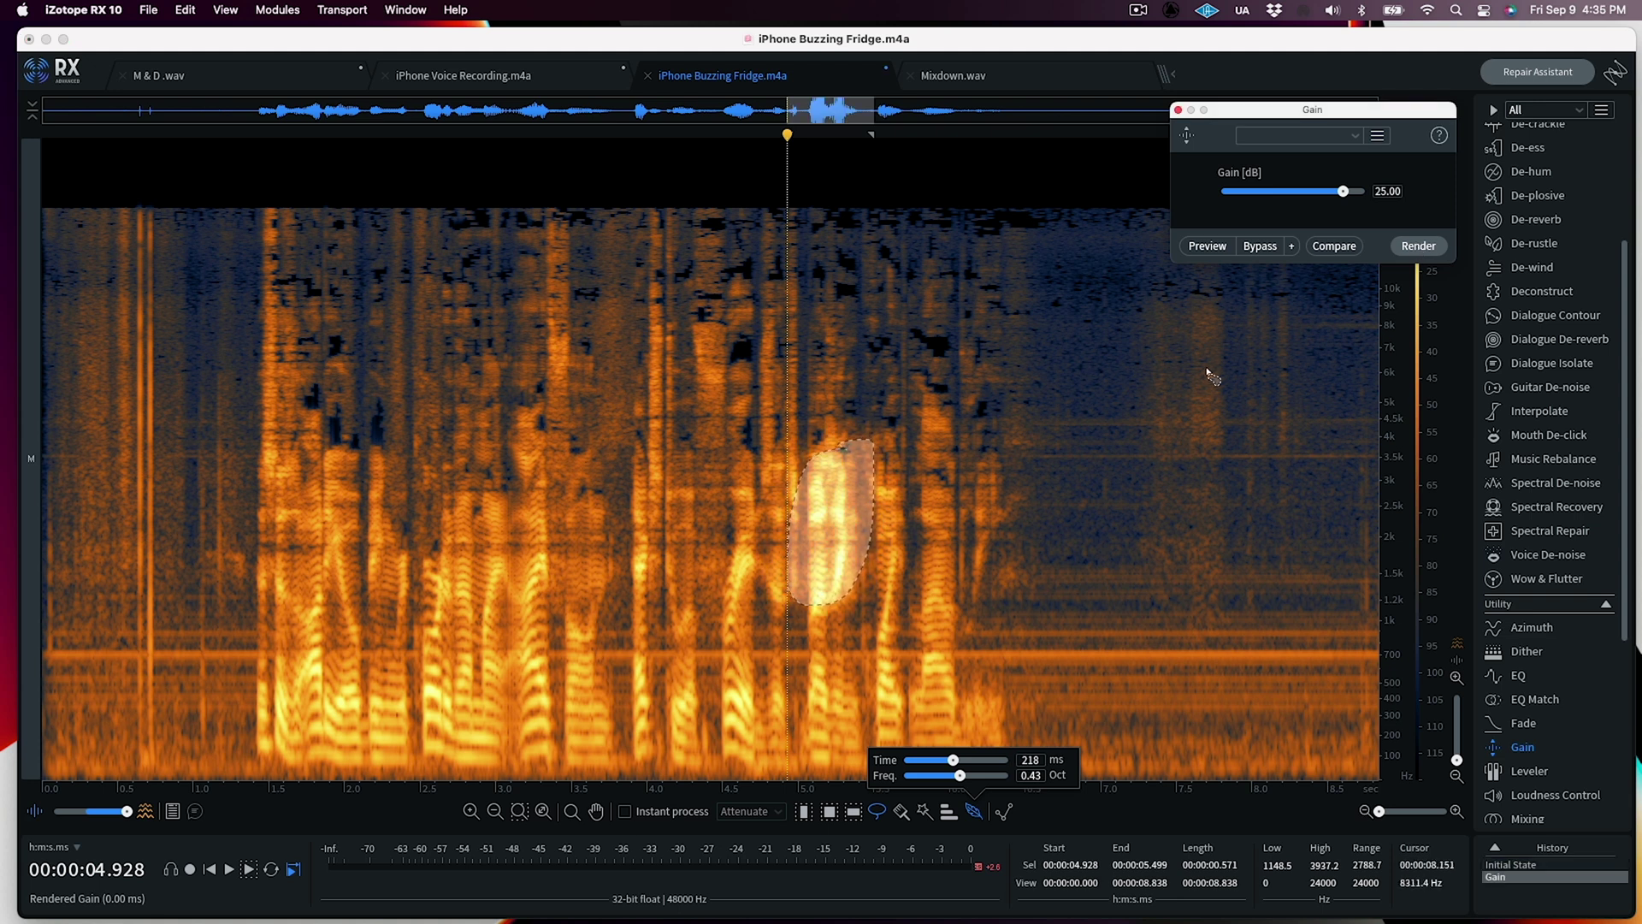
left_click(860, 495)
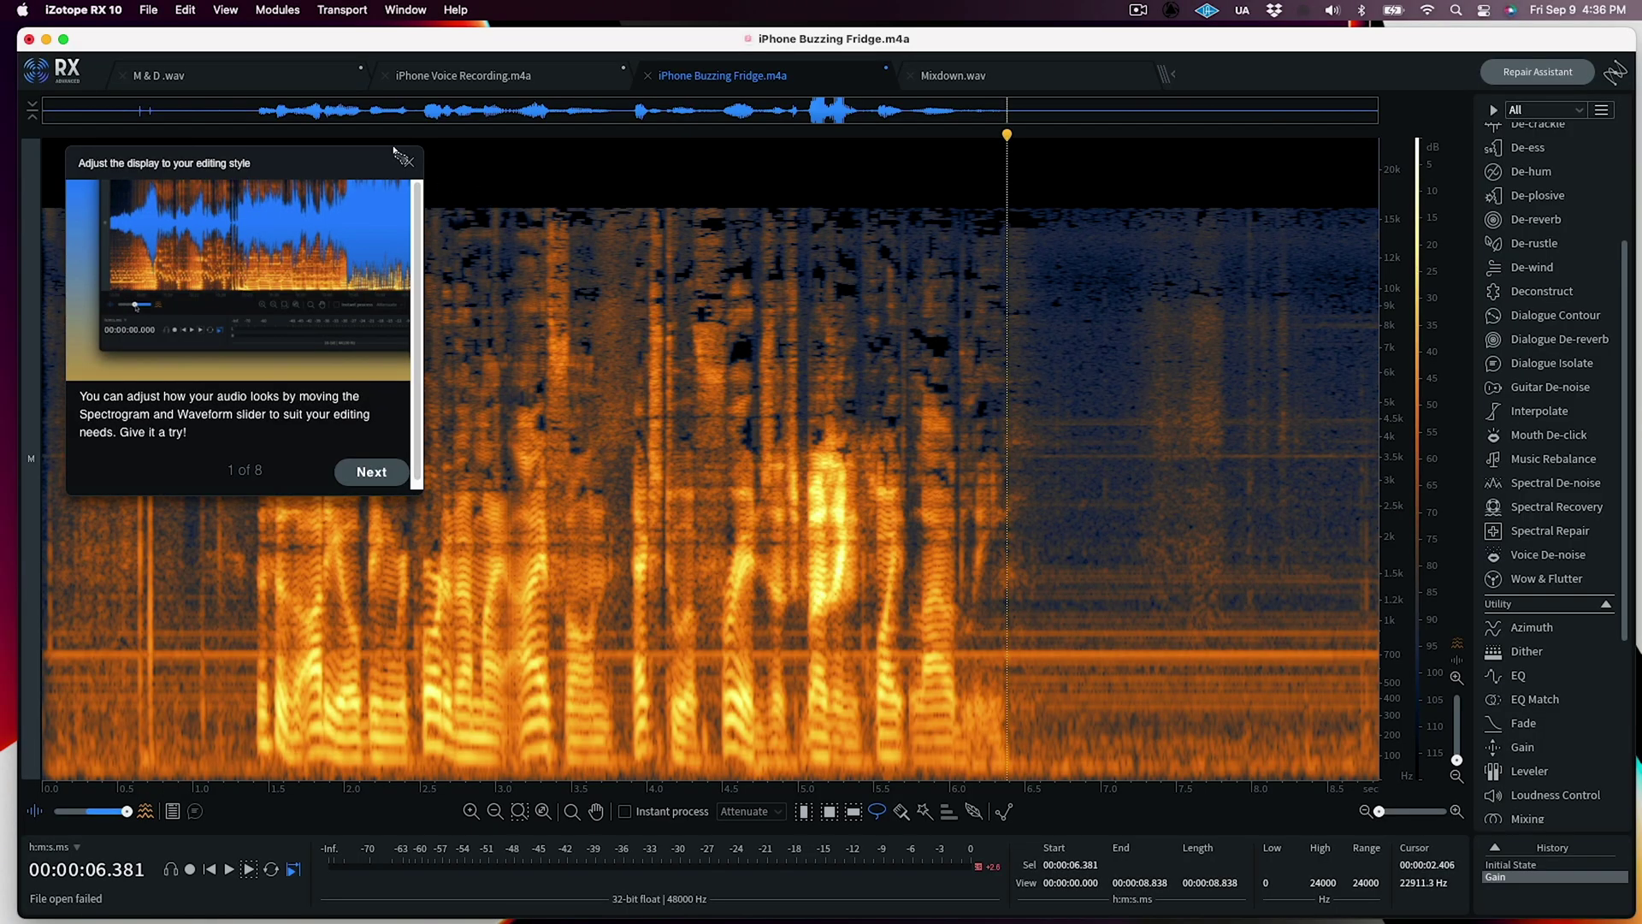
Open the Help menu.
left_click(456, 9)
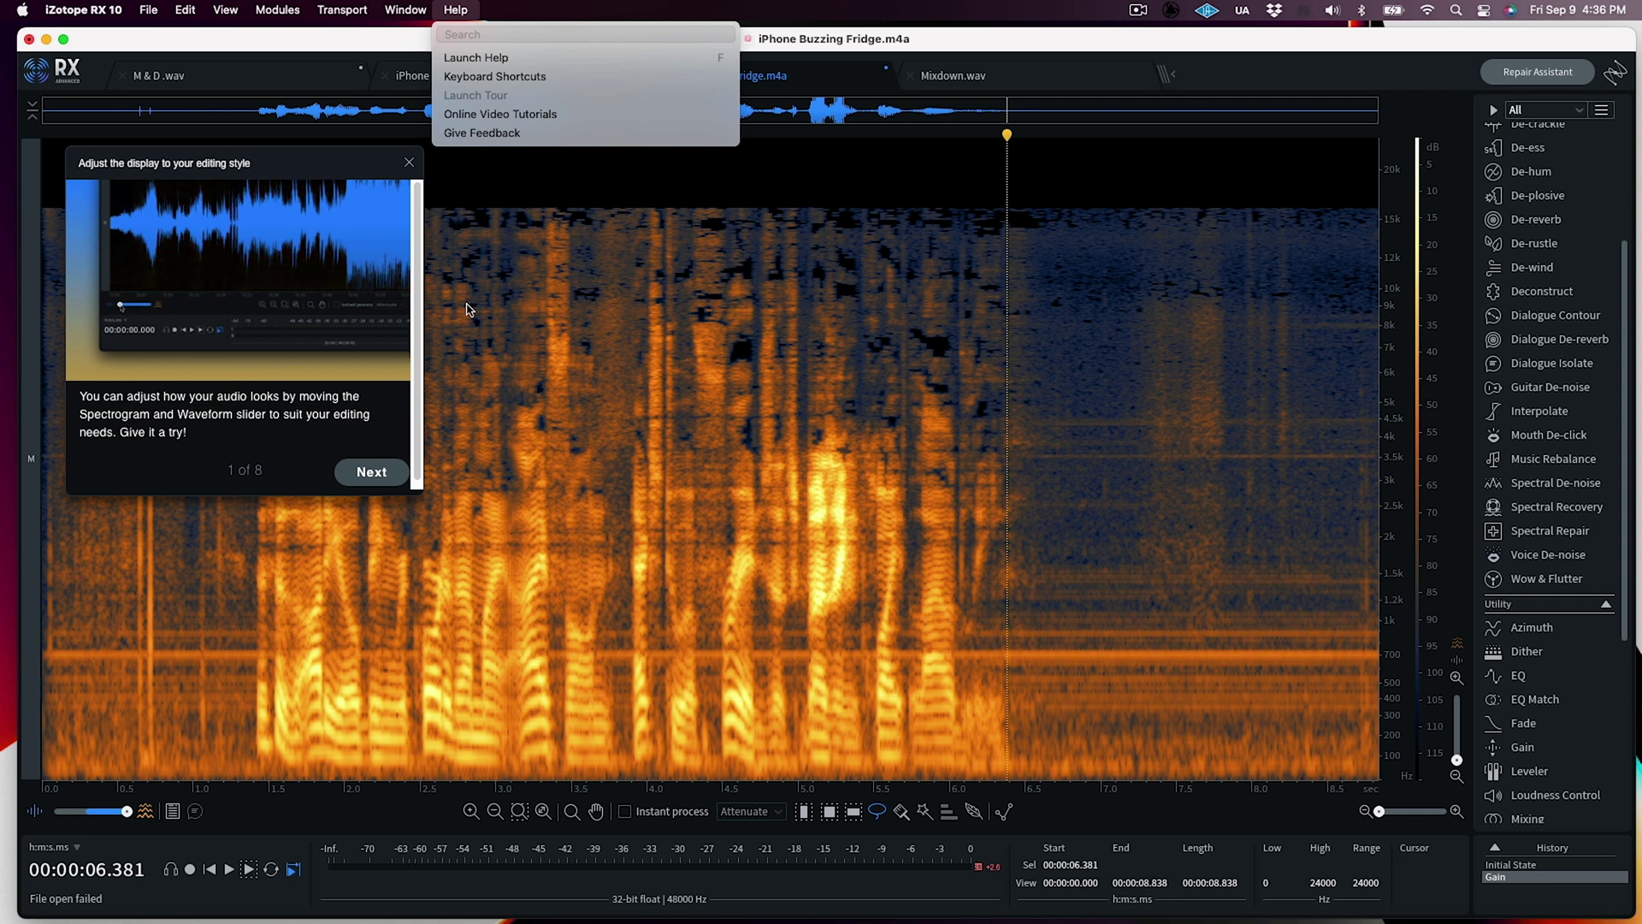
Dismiss the Help menu and advance the tour to page 5 of 8, on Repair Assistant.
key("Escape")
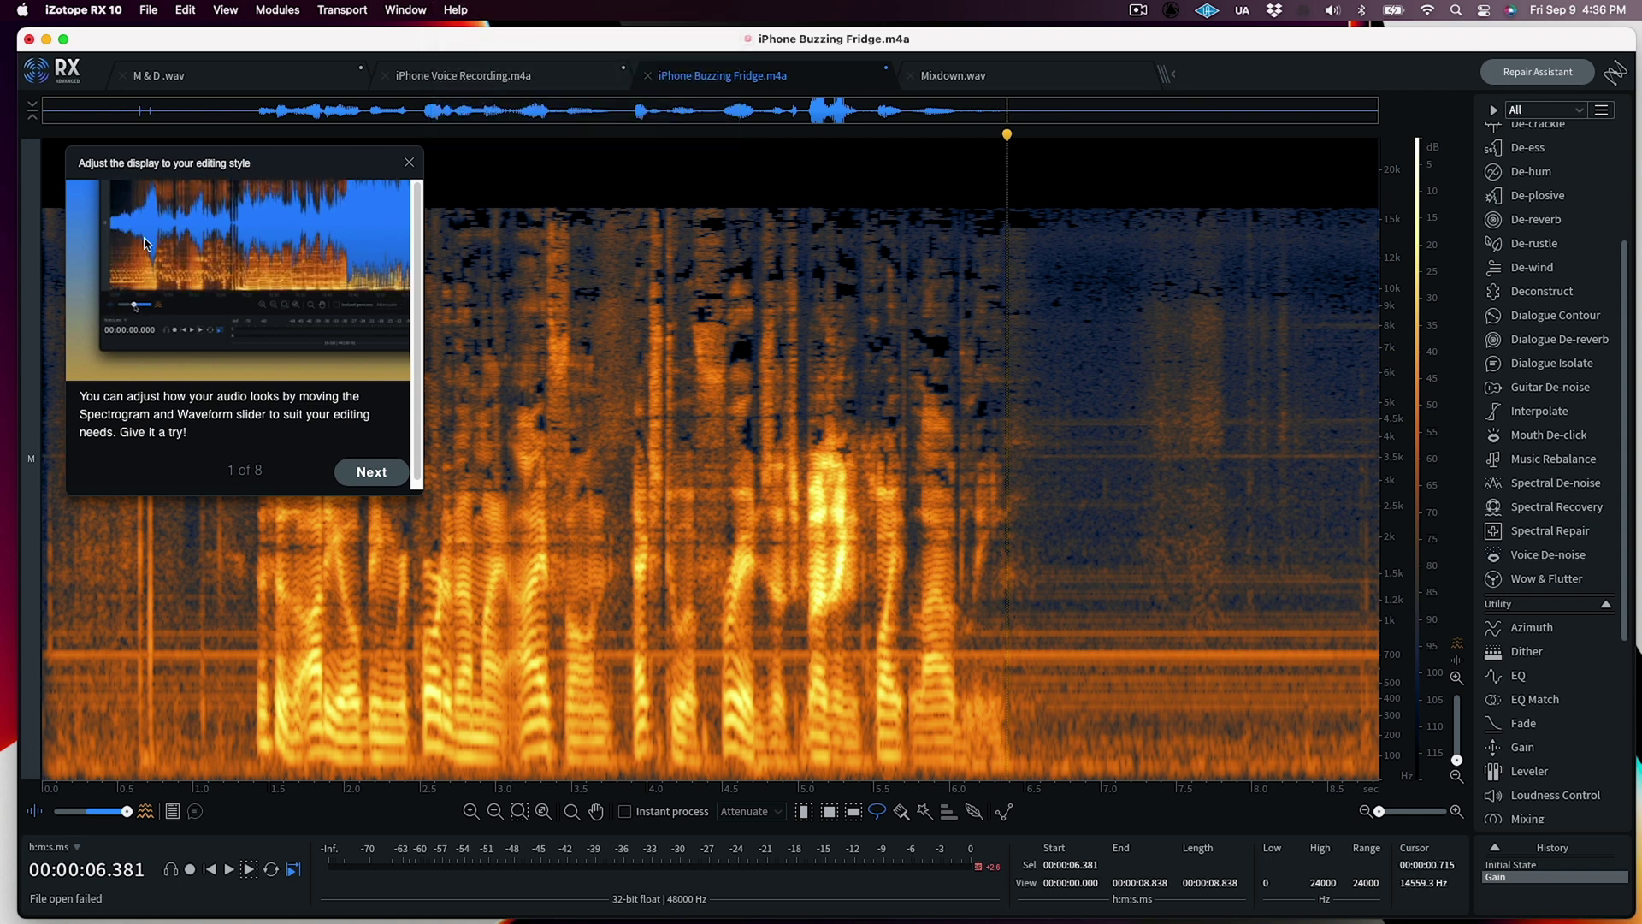
left_click(378, 471)
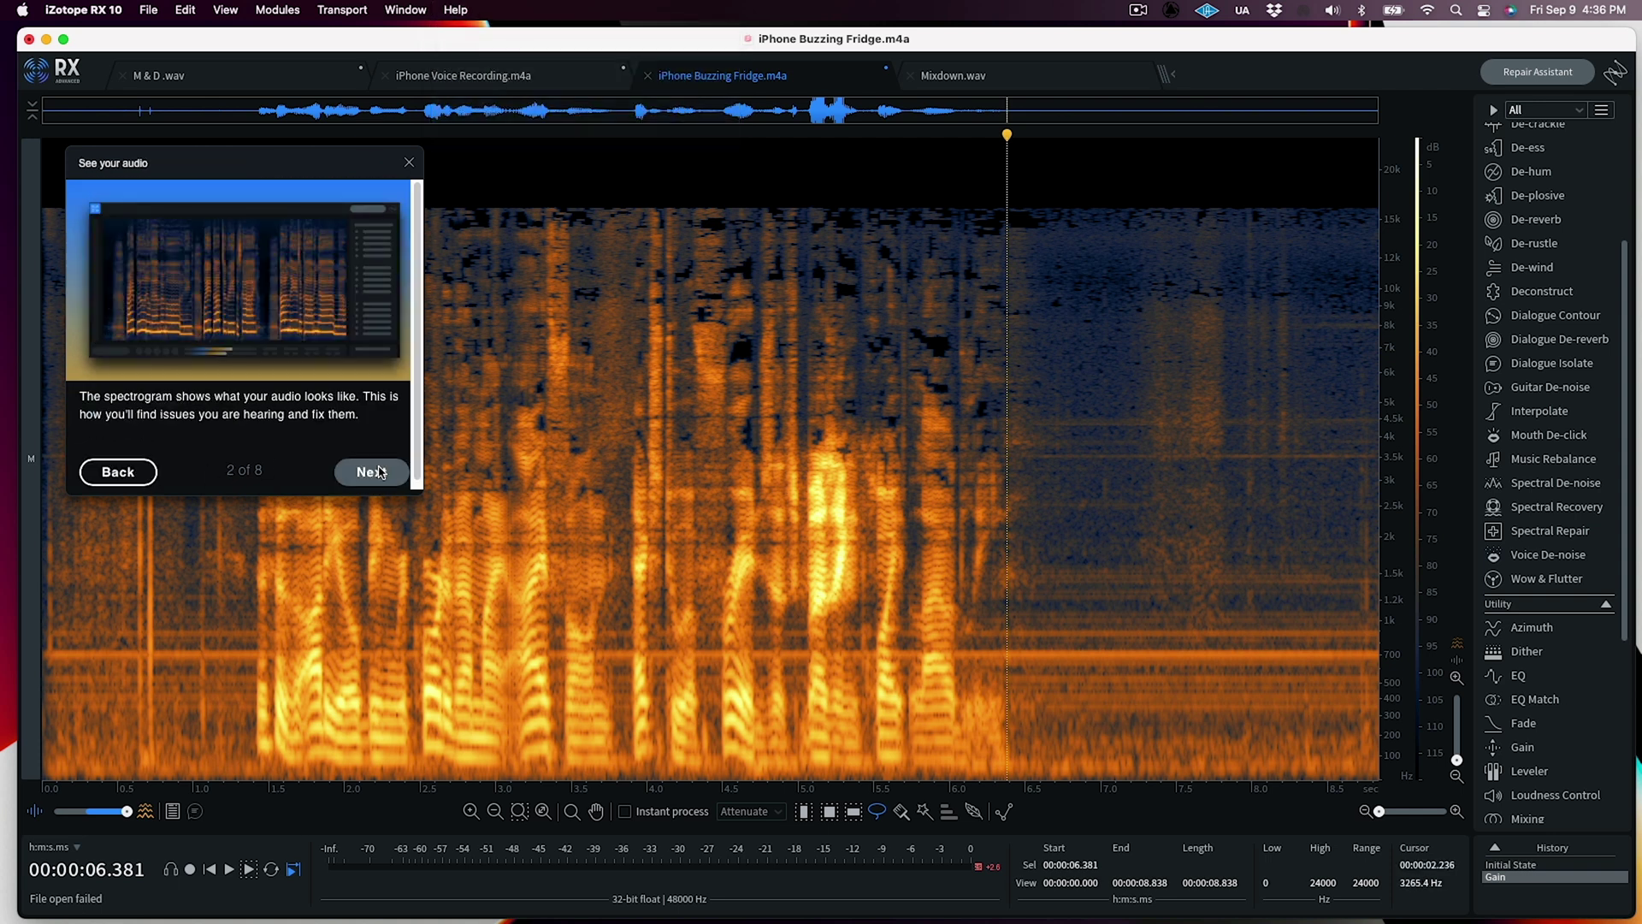
left_click(379, 472)
left_click(379, 471)
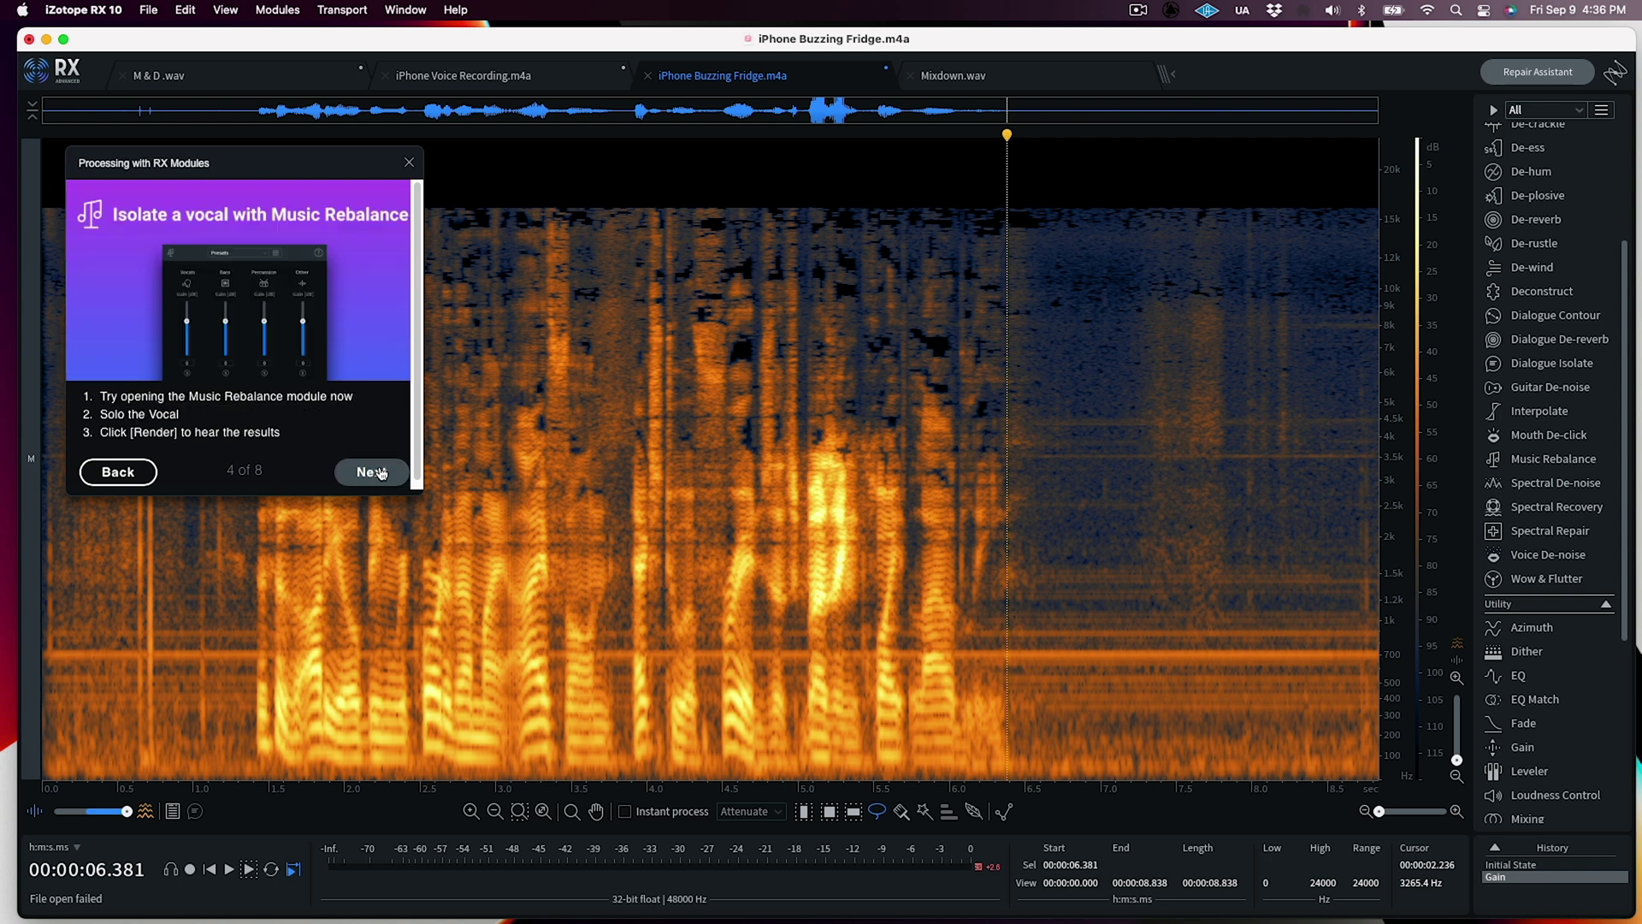
left_click(378, 472)
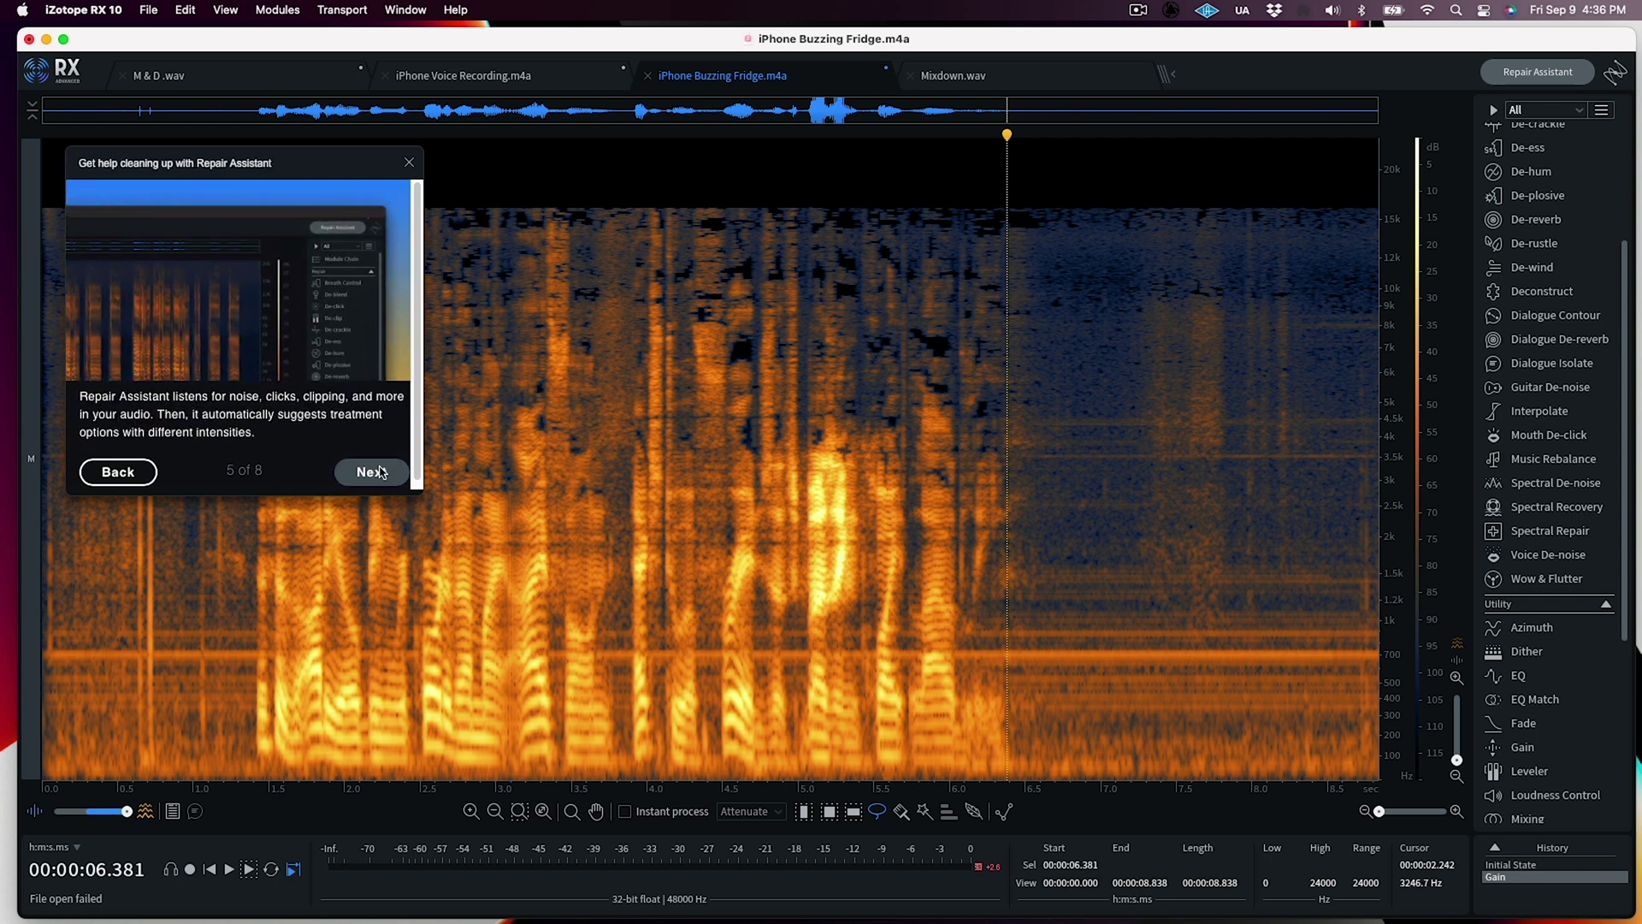